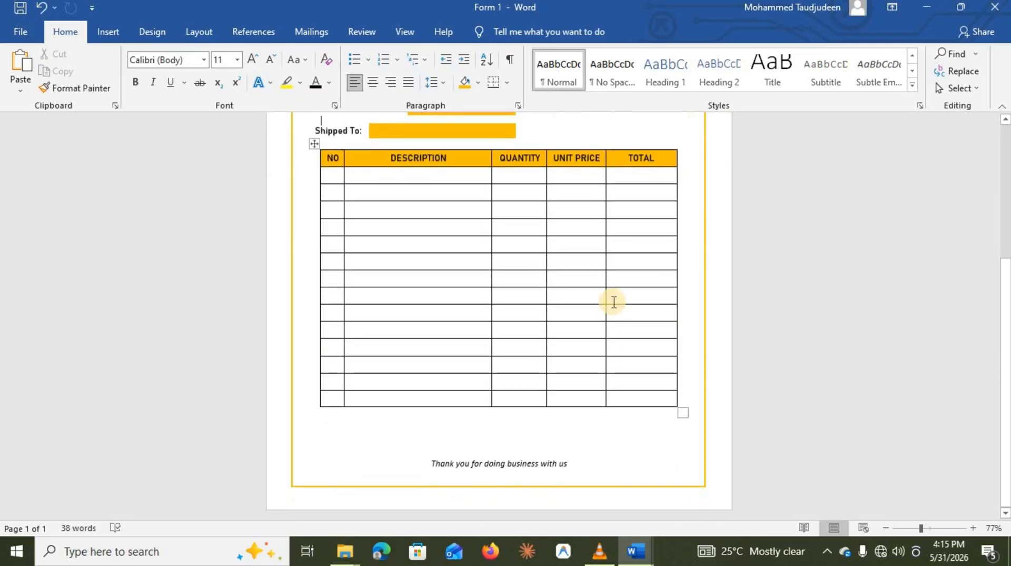
# Look over the upper part of the finished invoice form and close its document
pyautogui.scroll(4, 614, 302)
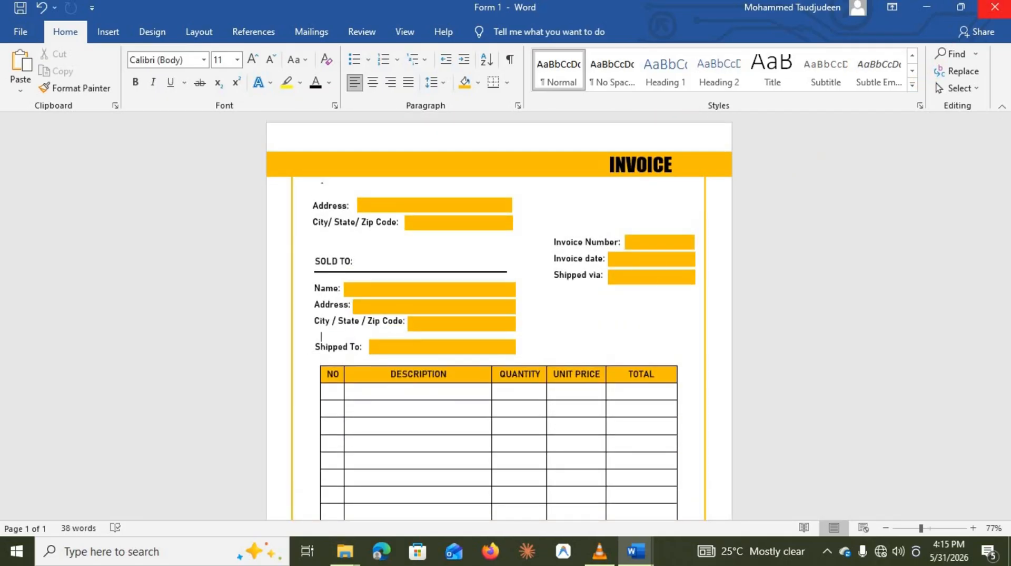
pyautogui.click(995, 6)
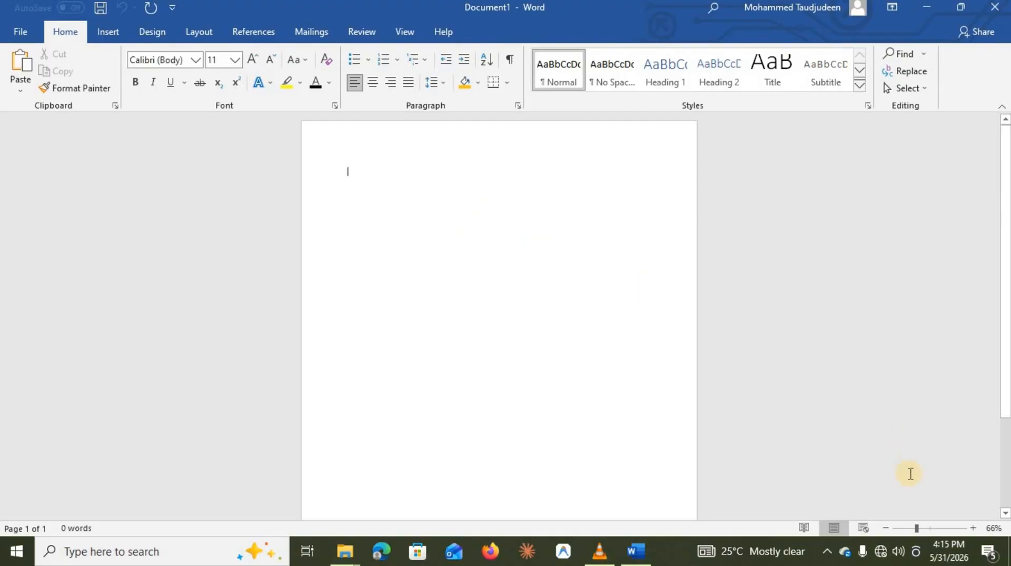
# Draw a rectangle about 0.69" high and 7.59" wide across the upper part of the blank page
pyautogui.click(914, 529)
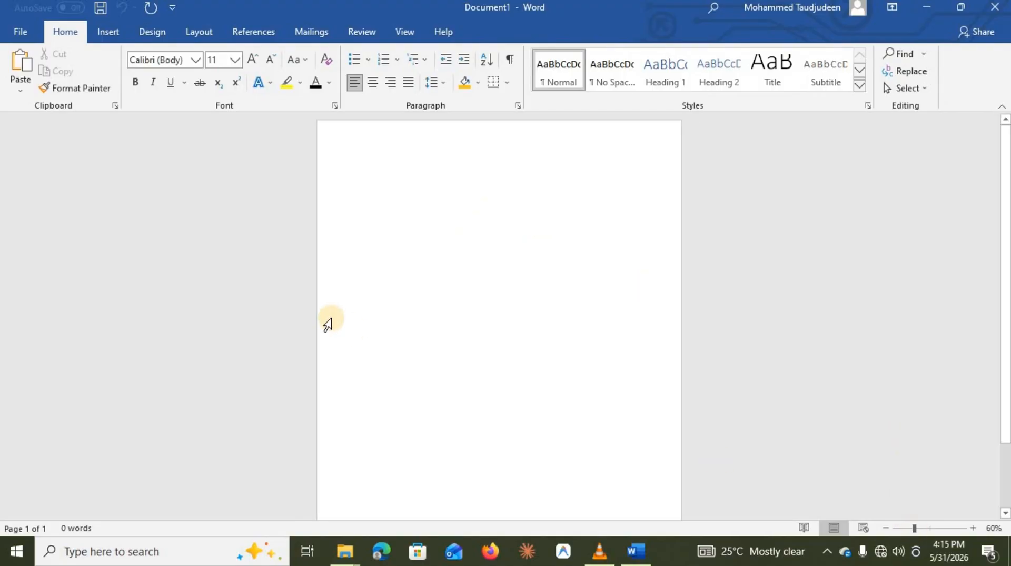
pyautogui.click(102, 35)
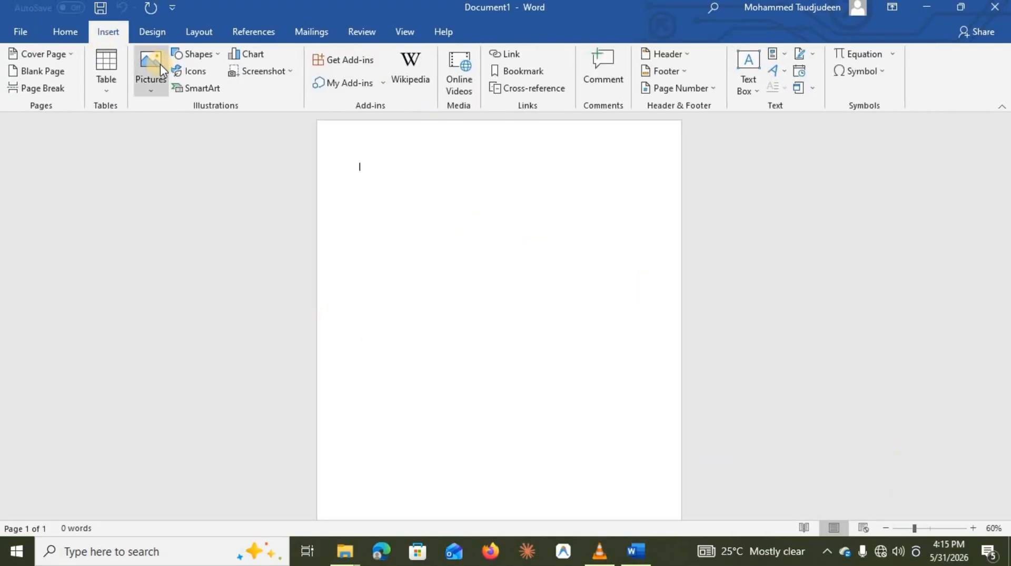
pyautogui.click(201, 53)
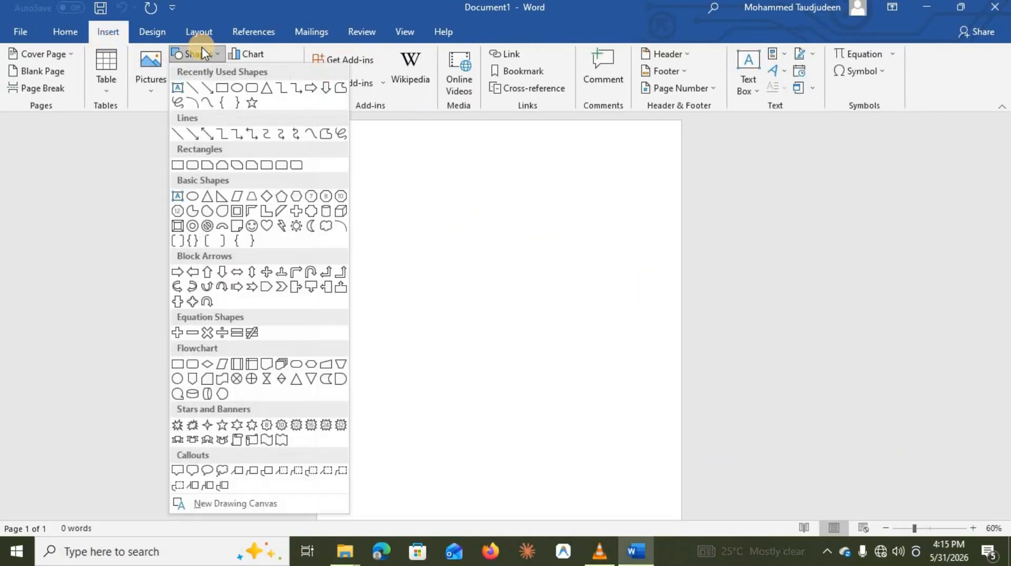
pyautogui.click(225, 89)
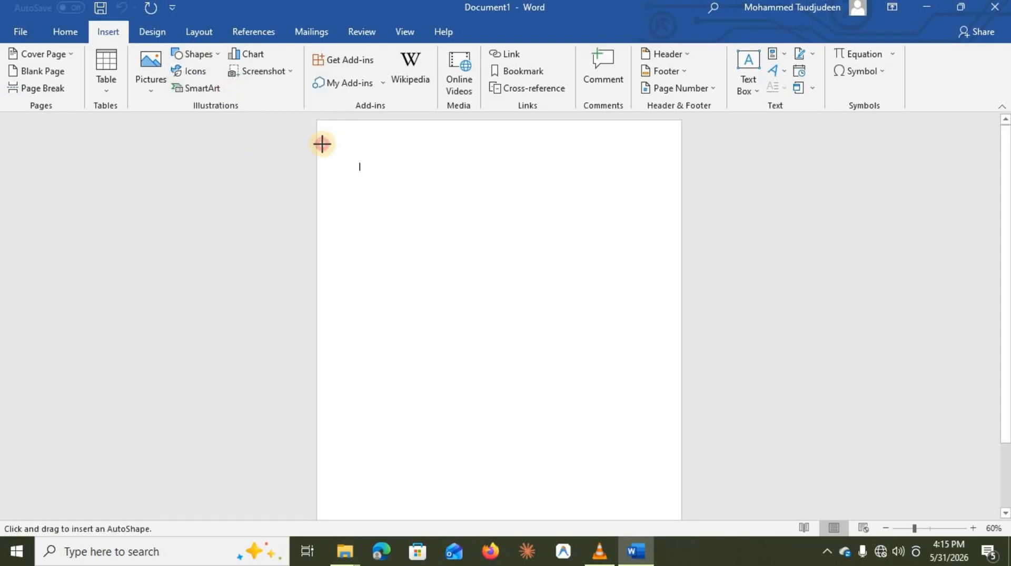
pyautogui.moveTo(323, 144); pyautogui.dragTo(649, 174)
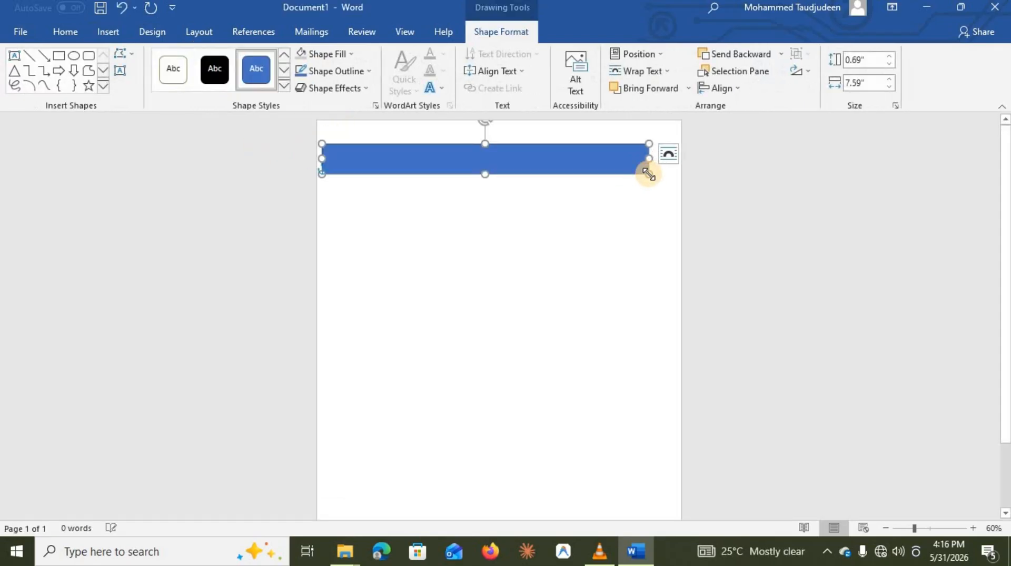
# Remove the rectangle's outline and fill it with the standard orange color
pyautogui.click(332, 73)
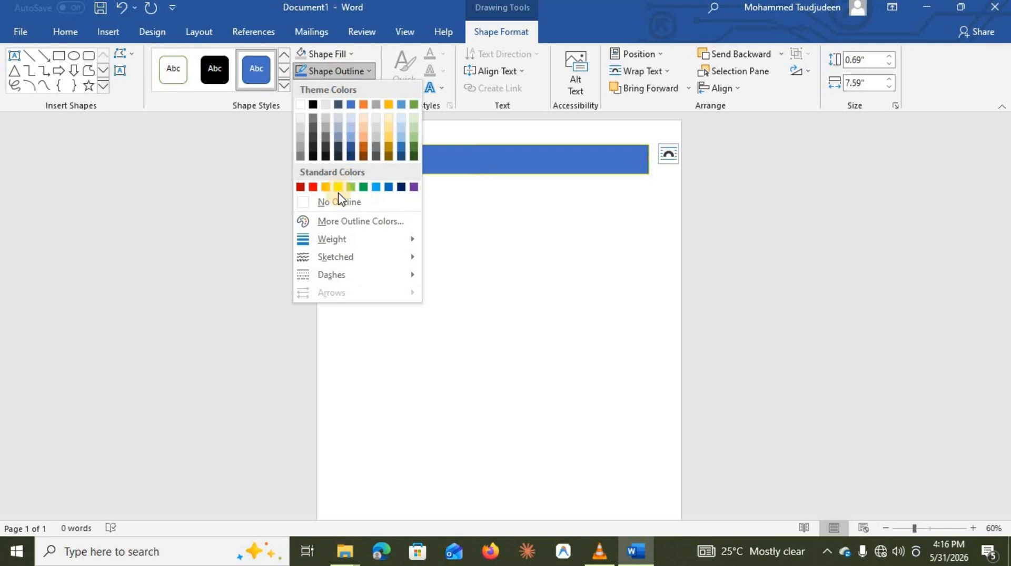
pyautogui.click(340, 202)
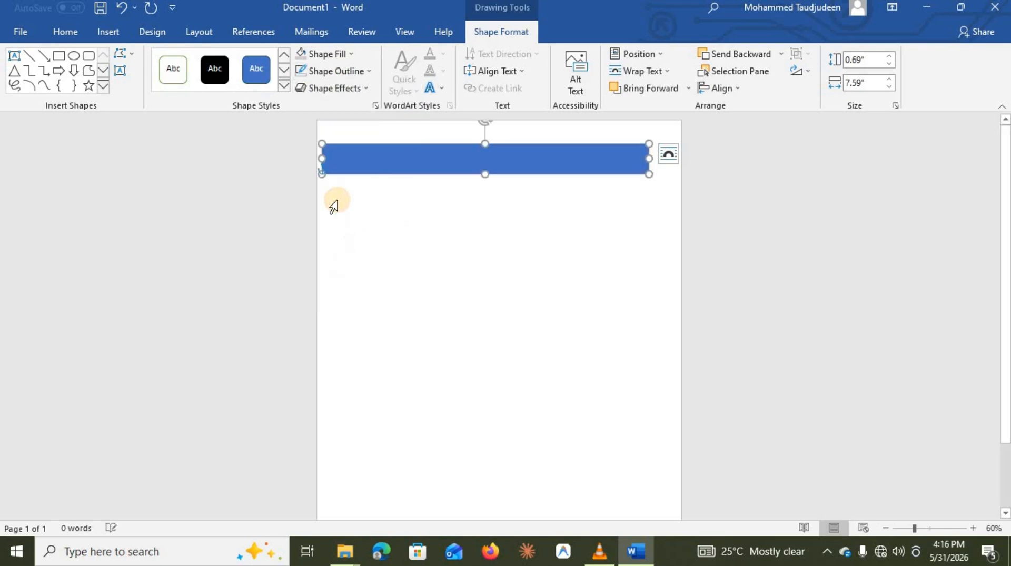
pyautogui.click(338, 53)
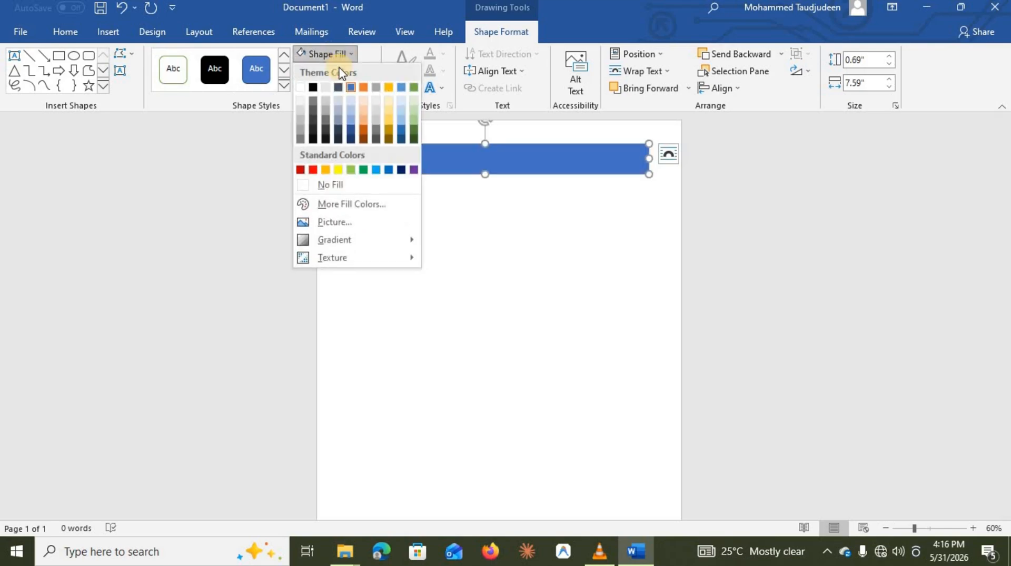
pyautogui.click(324, 170)
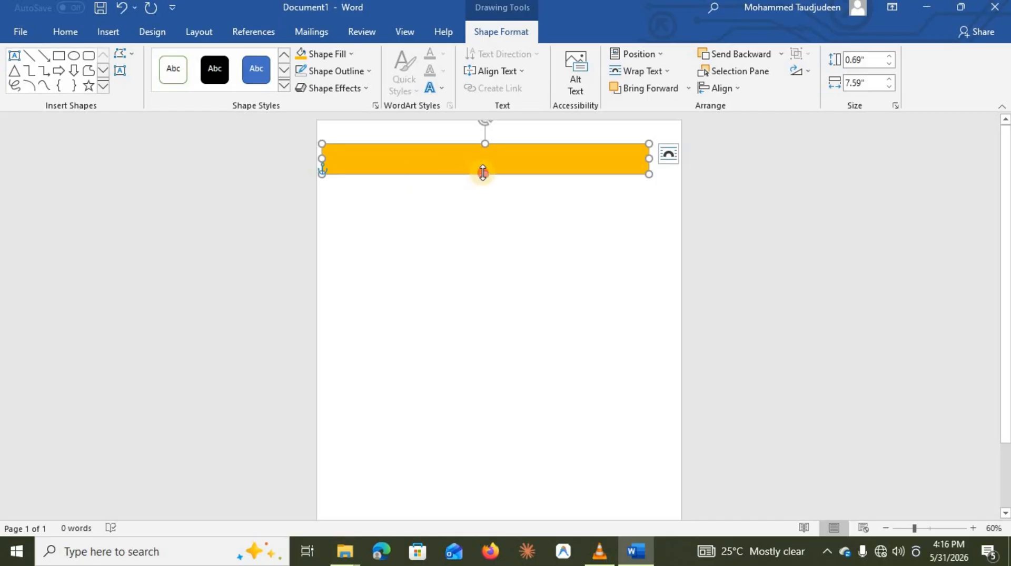
# Resize the orange bar to about 0.38" high and 8.47" wide so it spans the full page width
pyautogui.moveTo(483, 172); pyautogui.dragTo(485, 163)
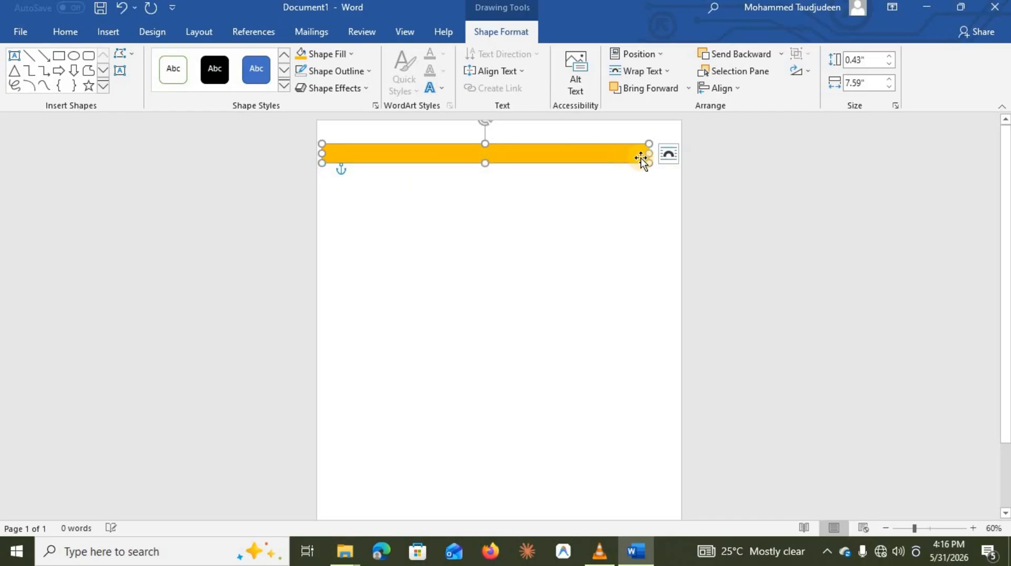
pyautogui.moveTo(652, 153); pyautogui.dragTo(693, 147)
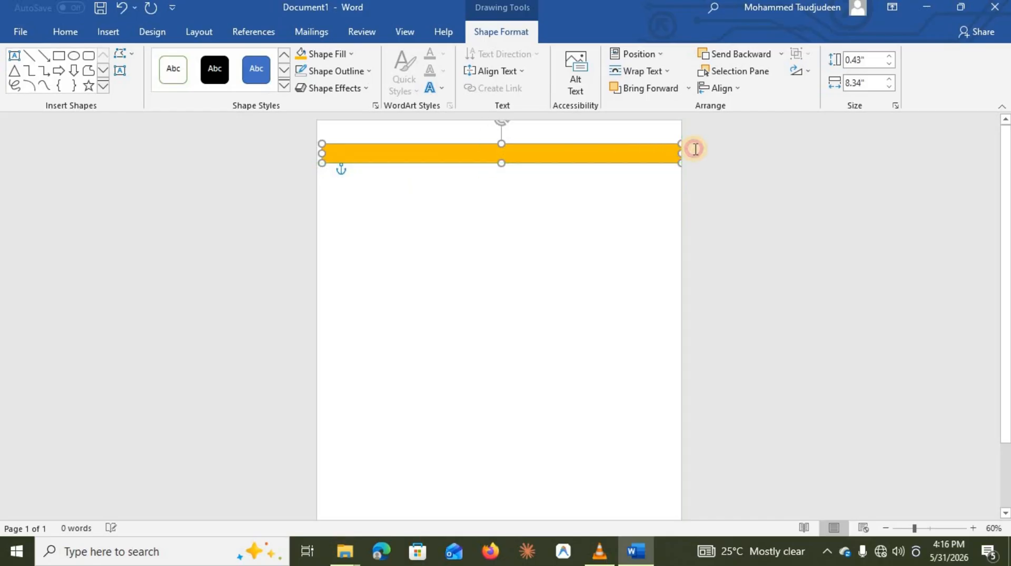
pyautogui.moveTo(323, 153); pyautogui.dragTo(317, 153)
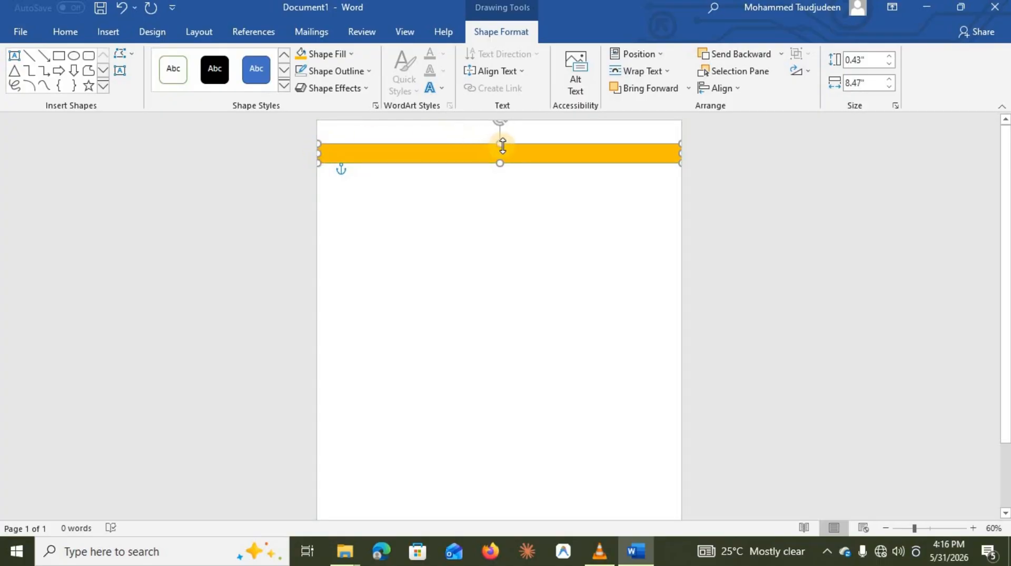
pyautogui.moveTo(503, 146); pyautogui.dragTo(502, 146)
pyautogui.click(474, 185)
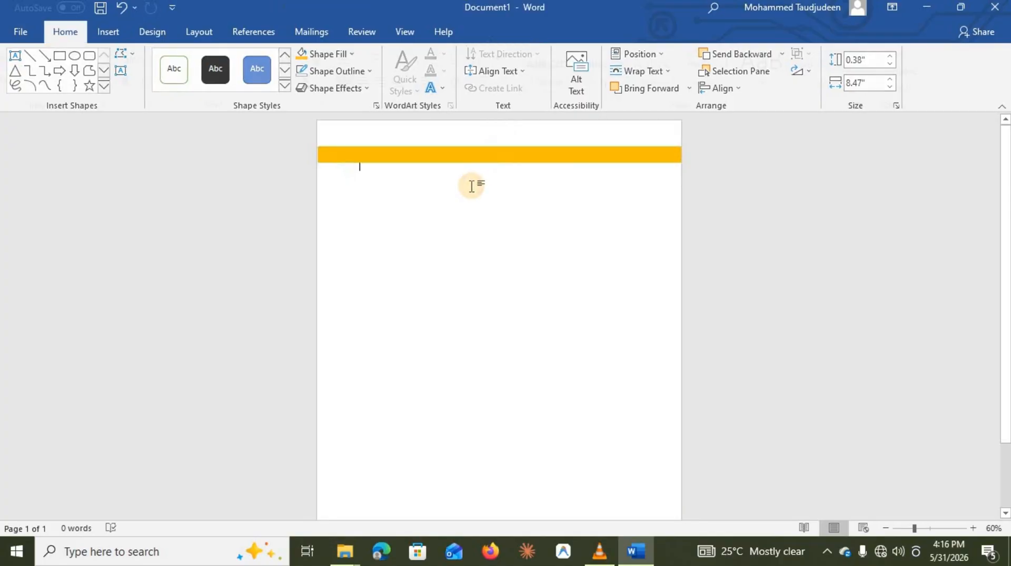
# Draw a second rectangle starting on the orange bar and enlarge it to about 9.81" high and 7.69" wide, nearly down to the page's lower edge
pyautogui.click(91, 29)
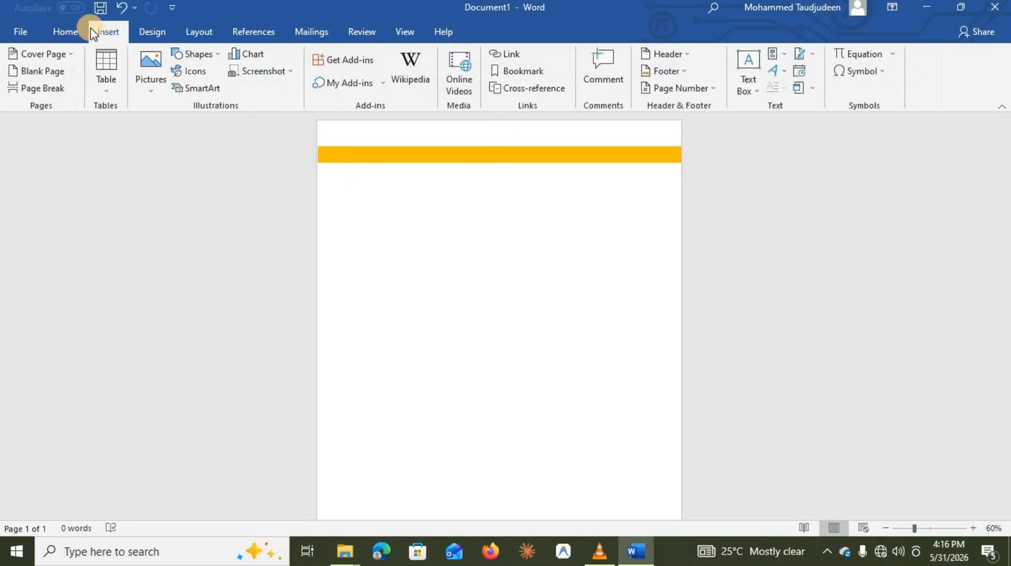
pyautogui.click(198, 54)
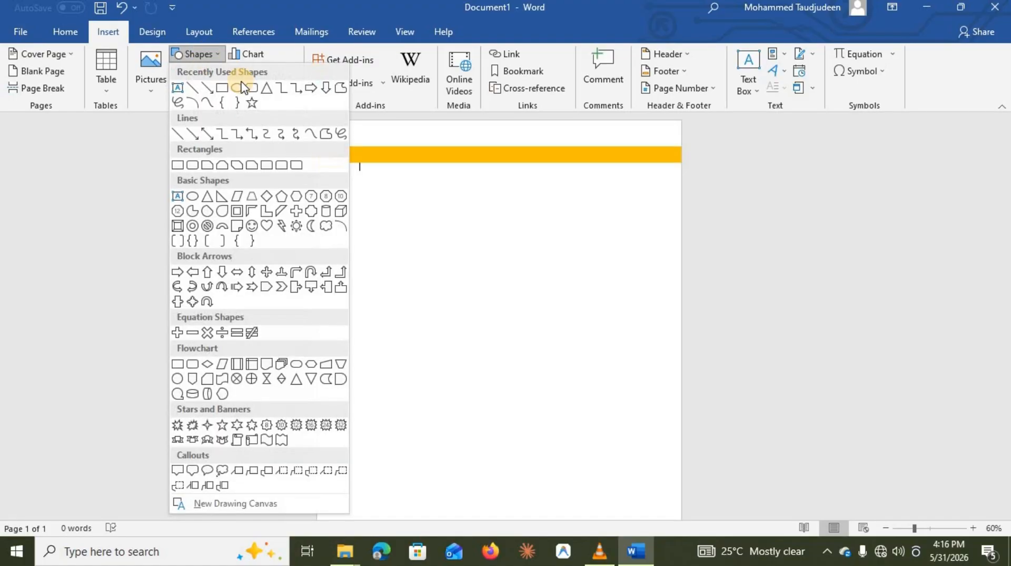
pyautogui.click(222, 88)
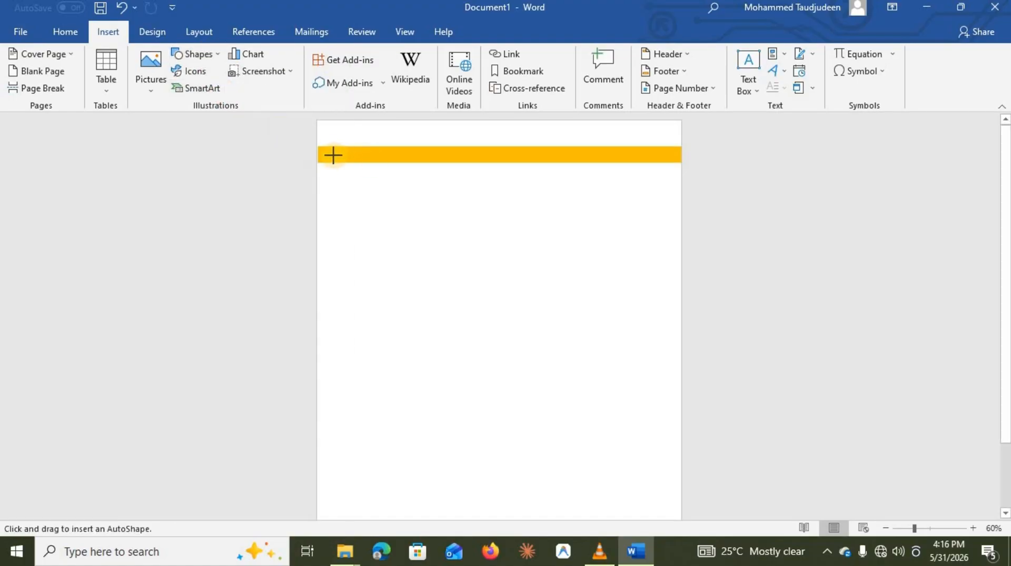
pyautogui.moveTo(334, 155)
pyautogui.mouseDown()
pyautogui.moveTo(354, 356)
pyautogui.moveTo(616, 473)
pyautogui.mouseUp()
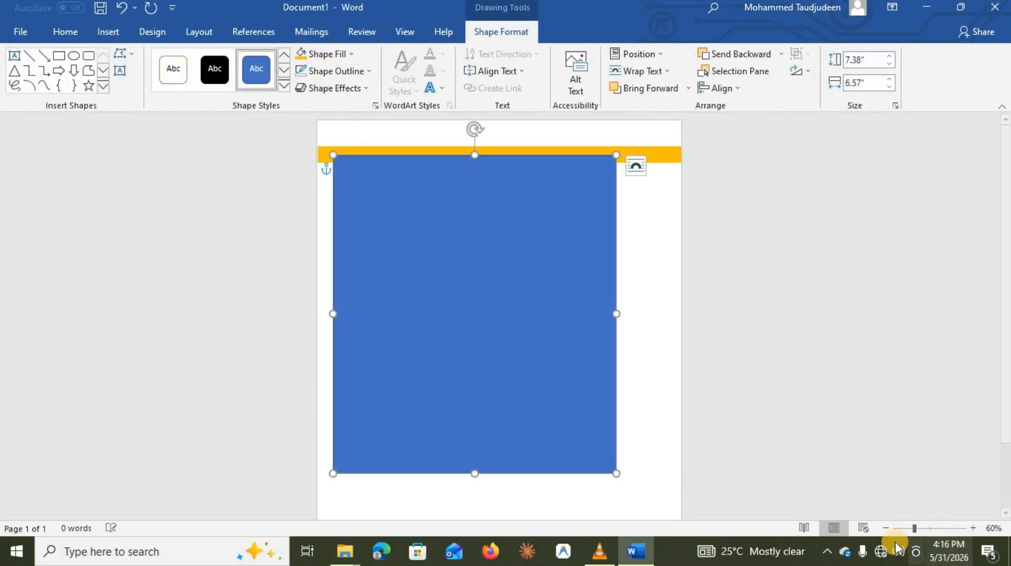
pyautogui.click(886, 527)
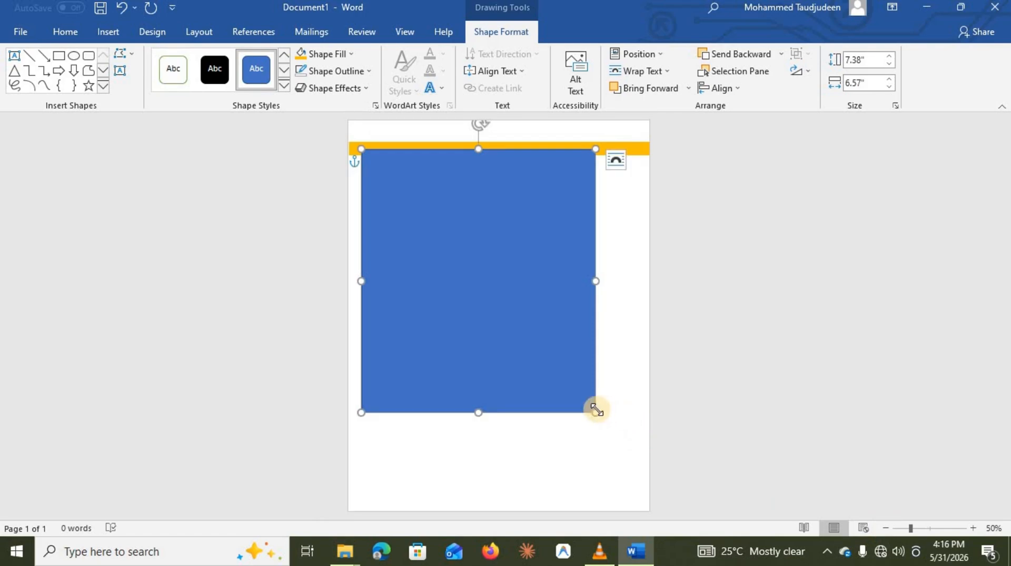
pyautogui.moveTo(595, 410); pyautogui.dragTo(636, 498)
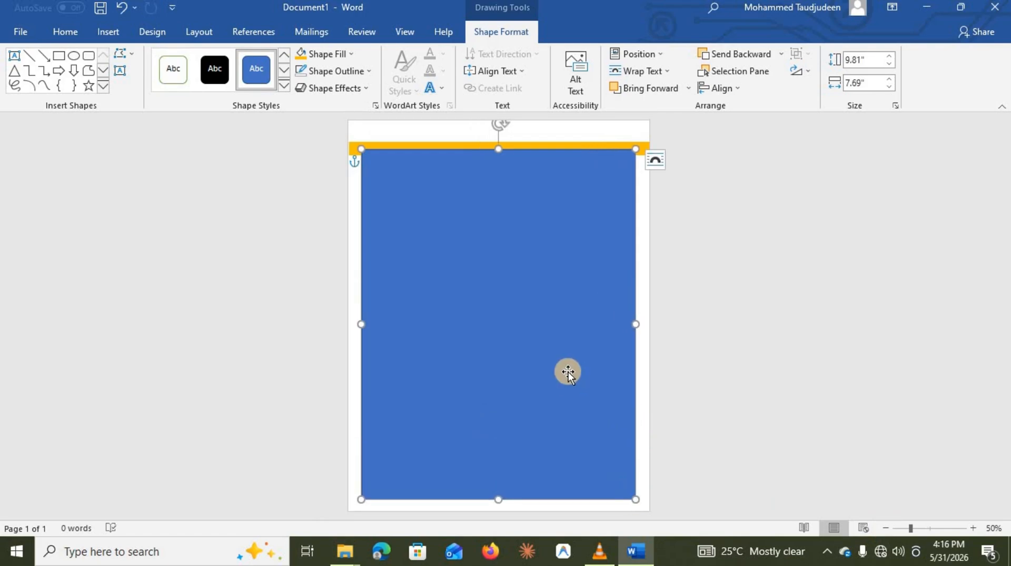
pyautogui.moveTo(566, 371); pyautogui.dragTo(564, 372)
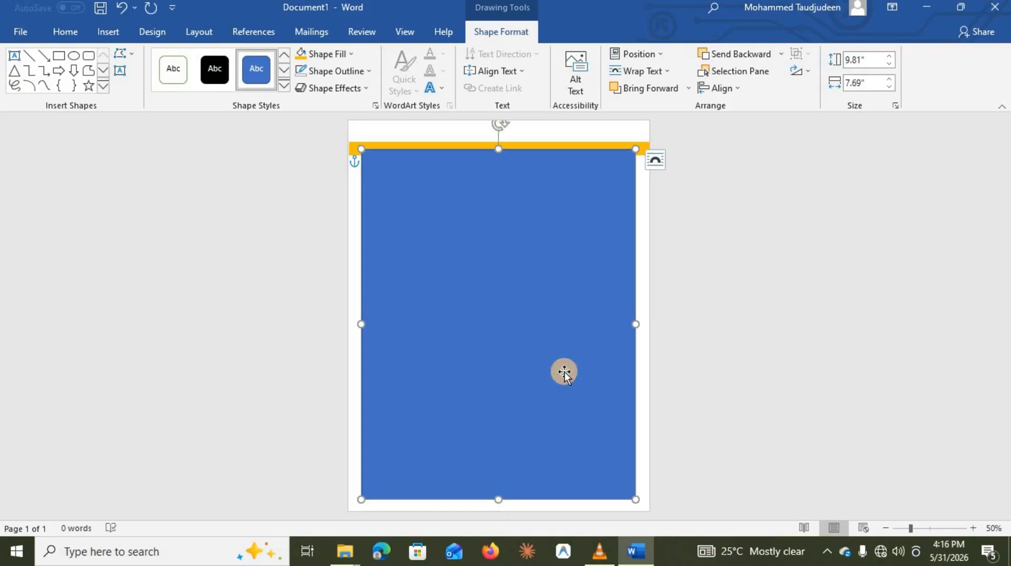
# Remove the large rectangle's fill and give it a standard orange outline
pyautogui.click(314, 55)
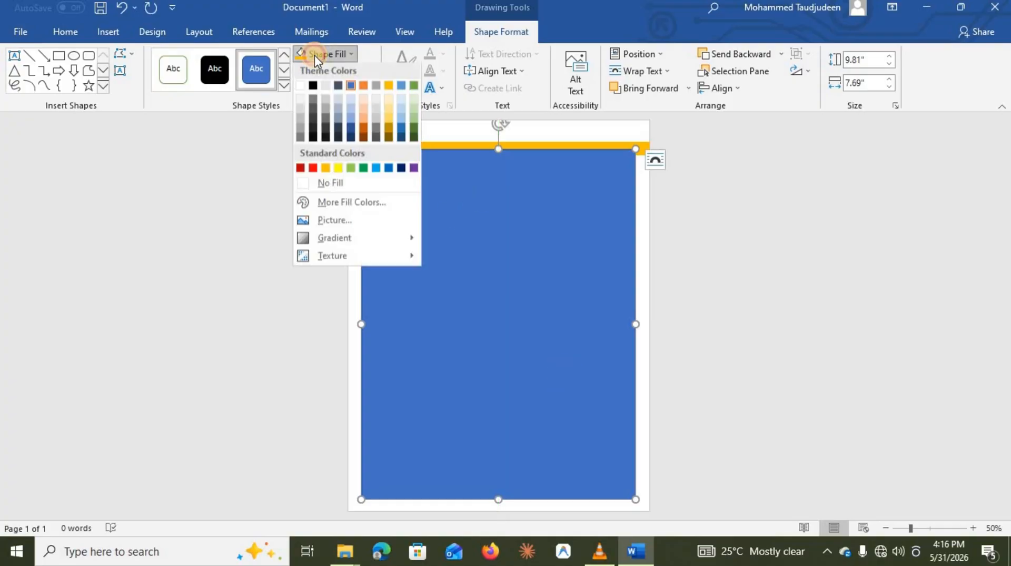
pyautogui.click(325, 183)
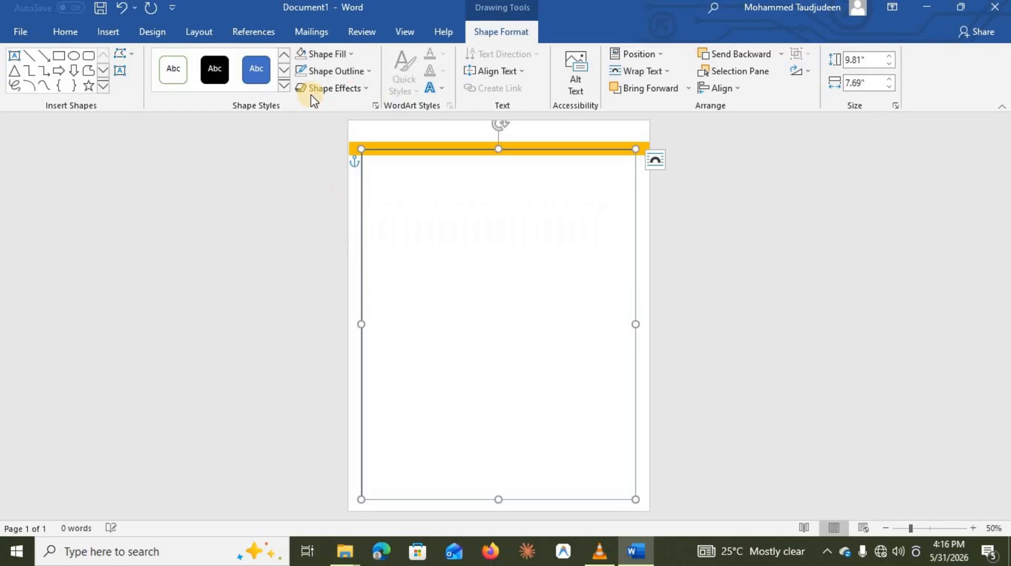
pyautogui.click(359, 73)
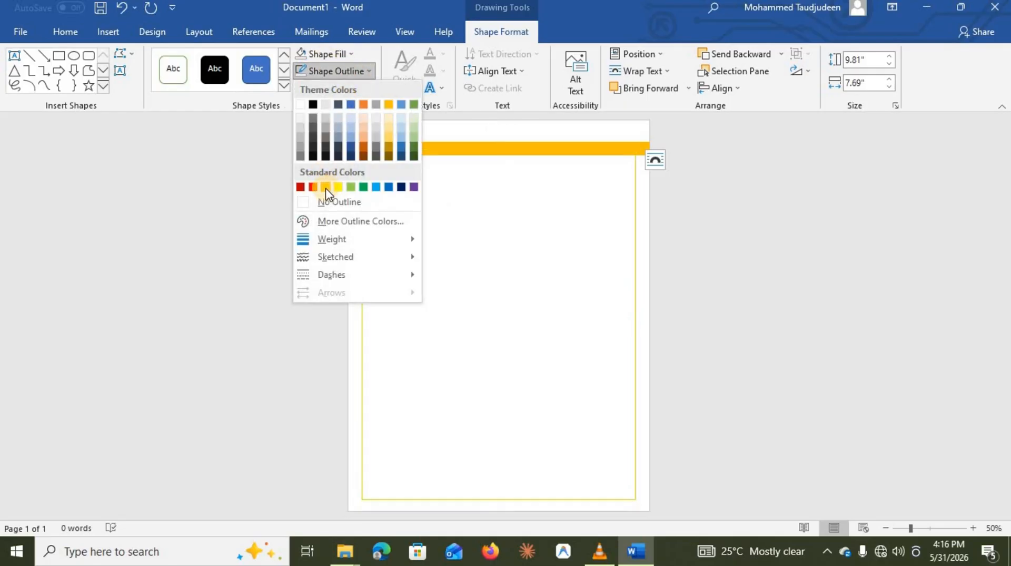
pyautogui.click(325, 187)
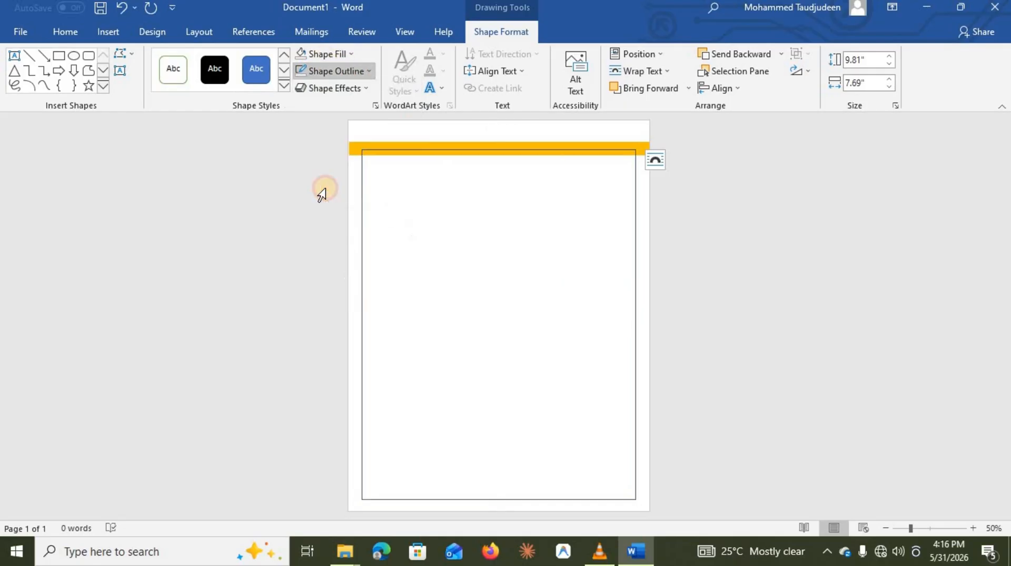
# Set the line width of the large rectangle's outline to 3 pt in its shape formatting
pyautogui.rightClick(363, 180)
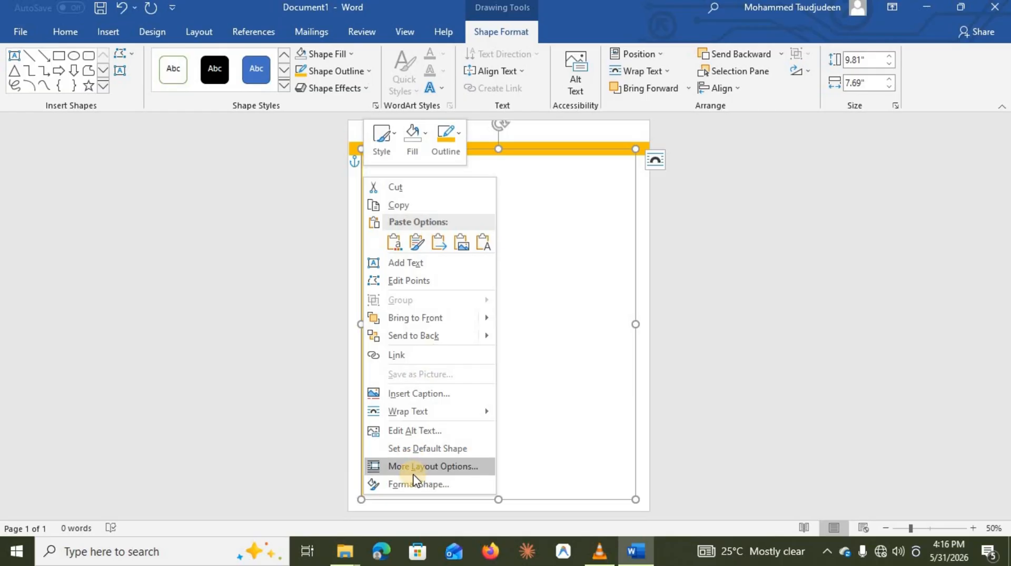
pyautogui.click(412, 481)
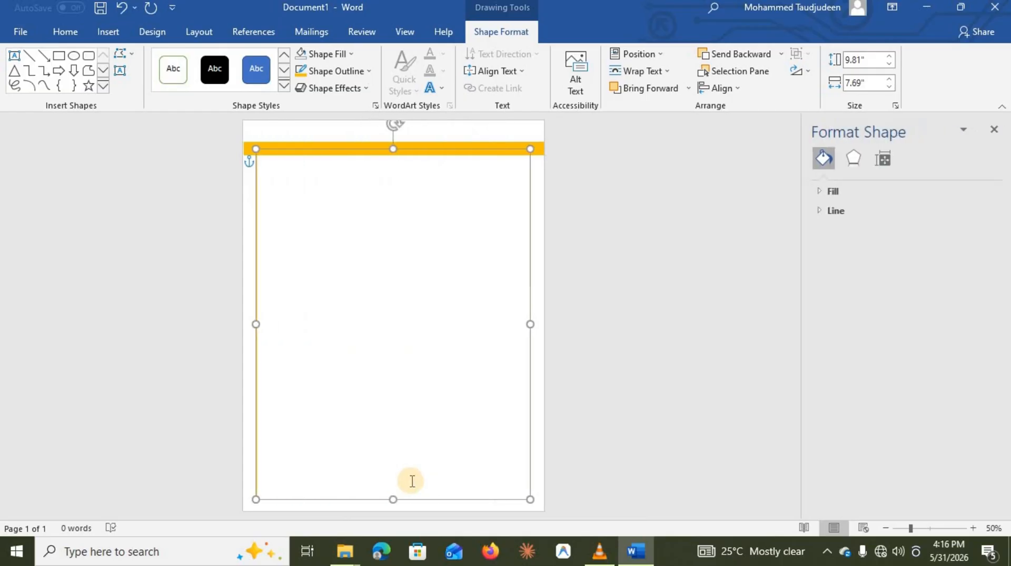
pyautogui.click(824, 212)
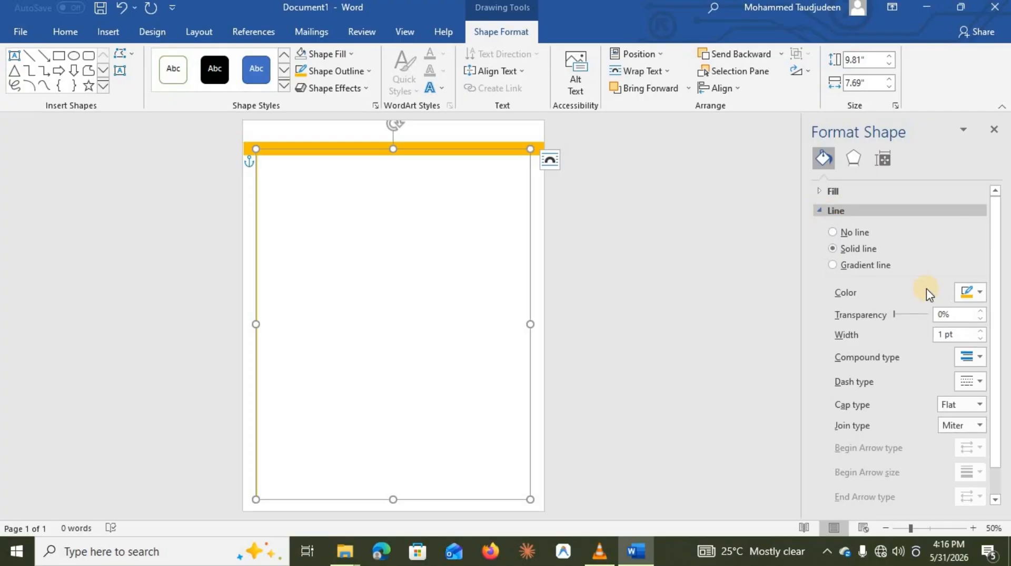
pyautogui.moveTo(964, 336); pyautogui.dragTo(943, 337)
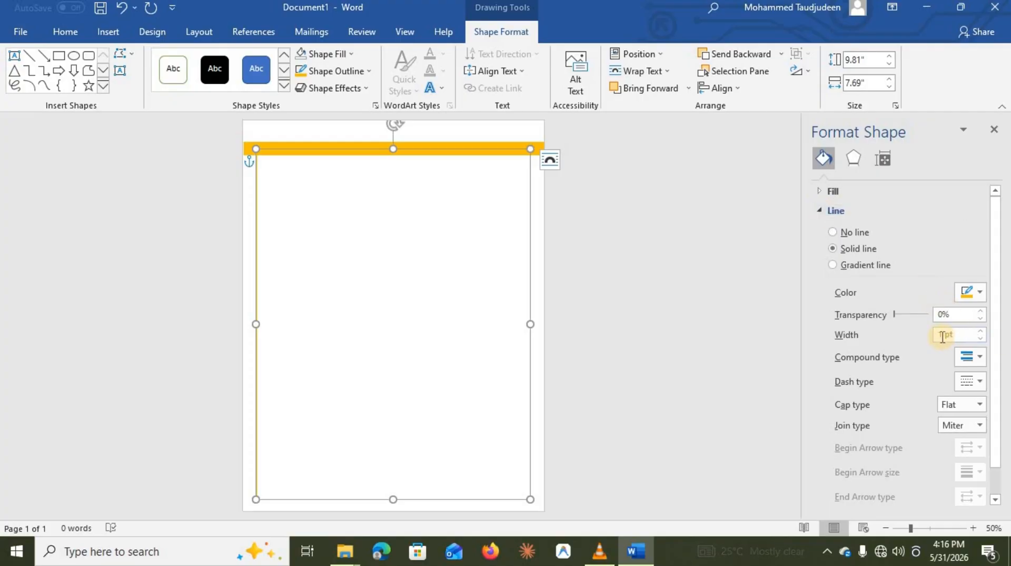
pyautogui.write('3')
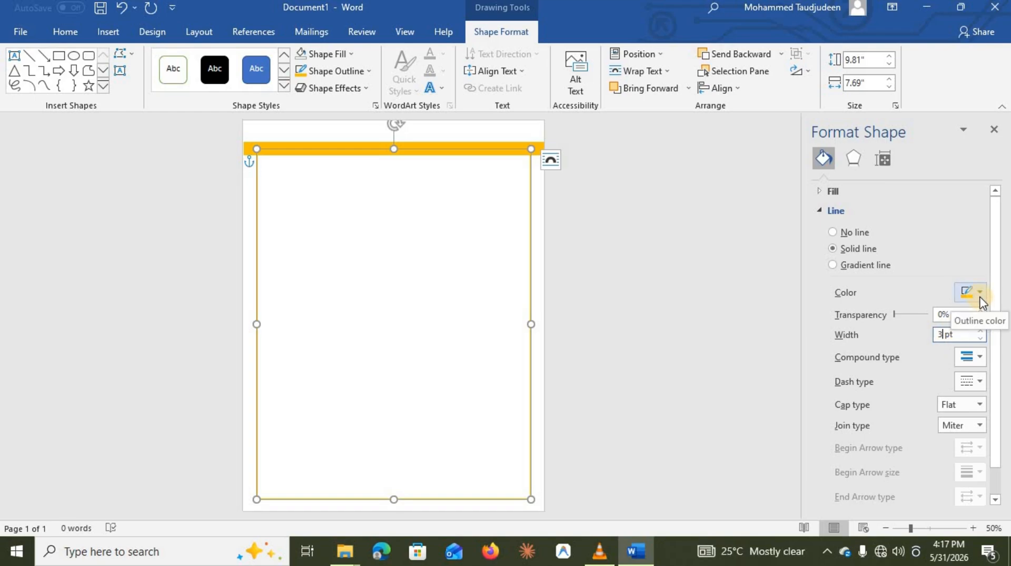
pyautogui.click(547, 207)
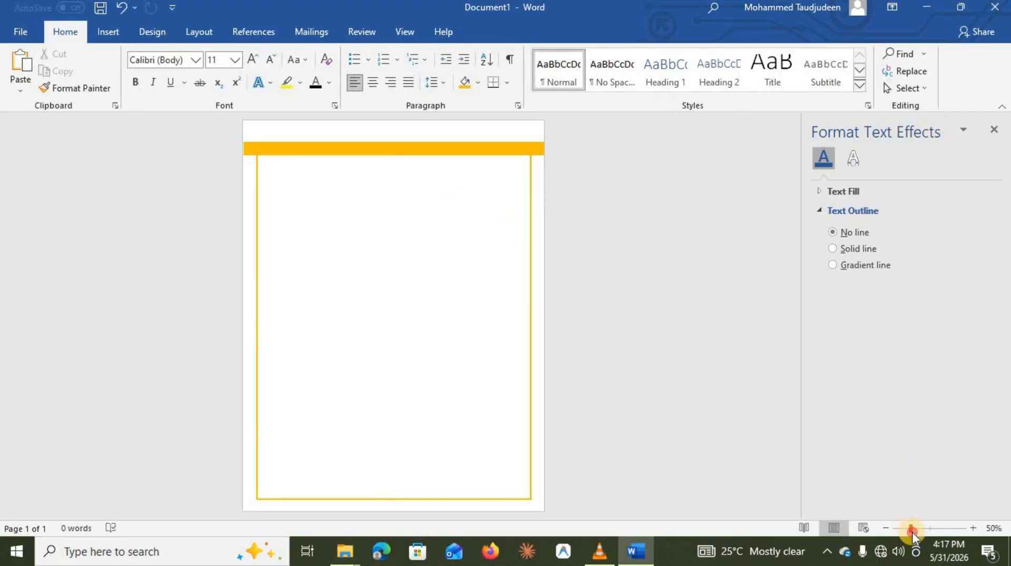
# Draw a text box about 1" high and 1.83" wide in the upper middle of the framed page area
pyautogui.moveTo(914, 531); pyautogui.dragTo(918, 530)
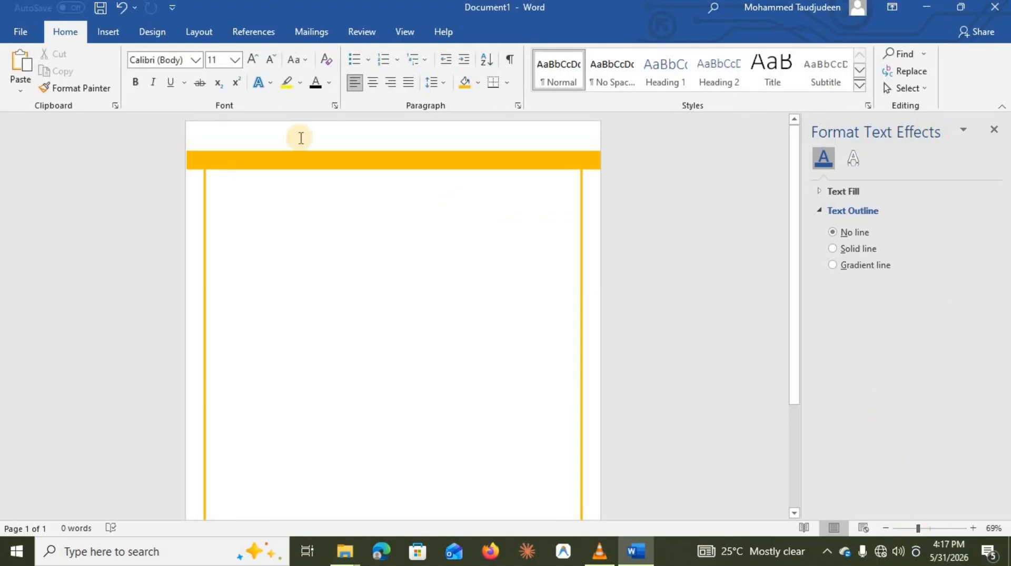
pyautogui.click(107, 33)
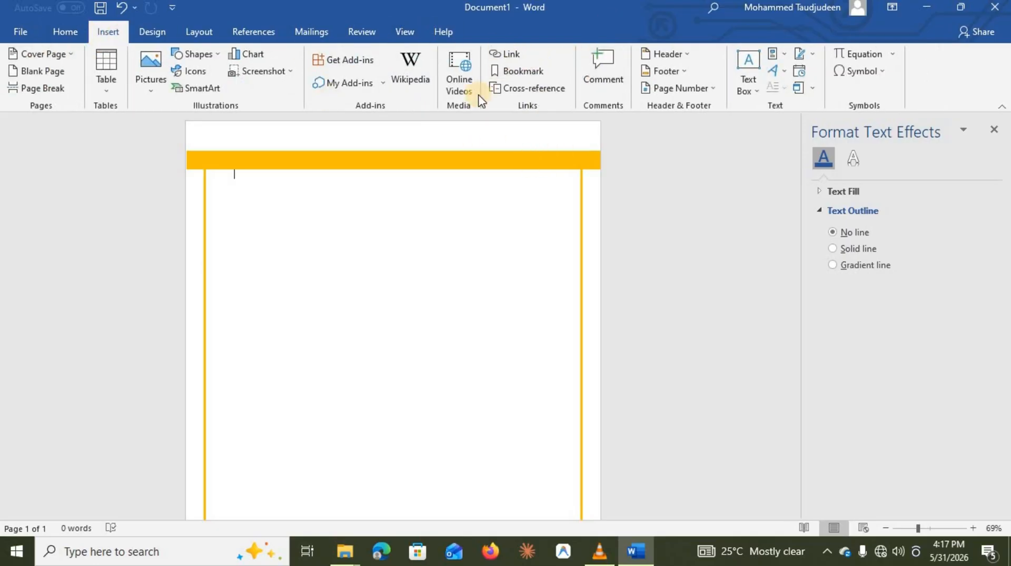
pyautogui.click(750, 70)
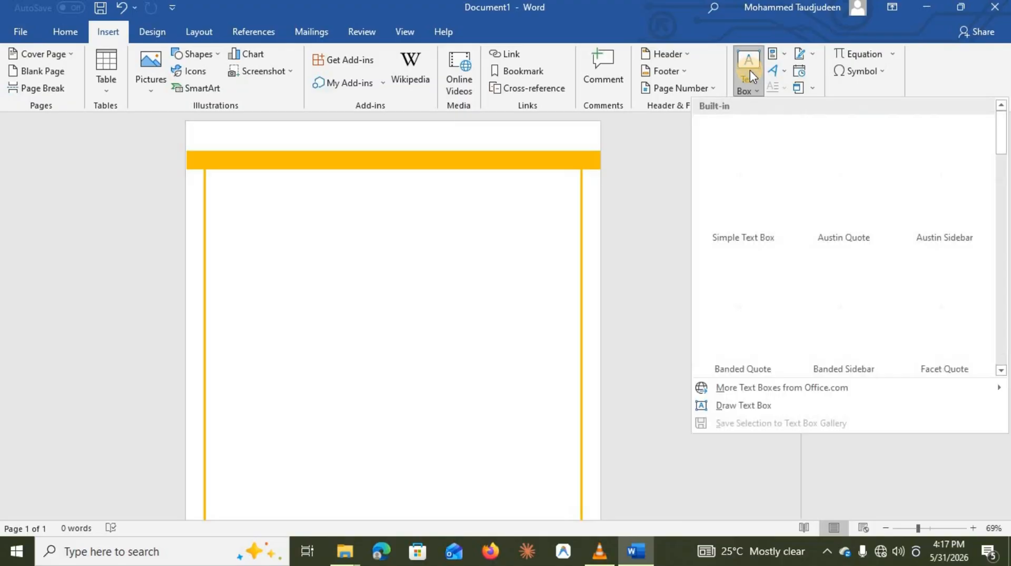
pyautogui.click(753, 406)
pyautogui.click(350, 250)
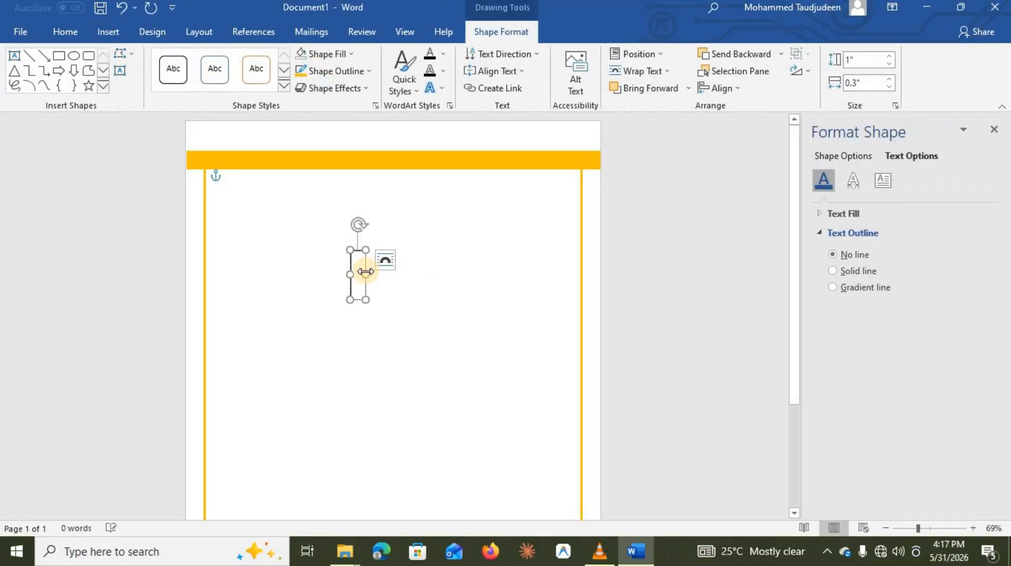
pyautogui.moveTo(365, 271); pyautogui.dragTo(441, 274)
# Remove both the fill and the outline of the new text box
pyautogui.click(334, 56)
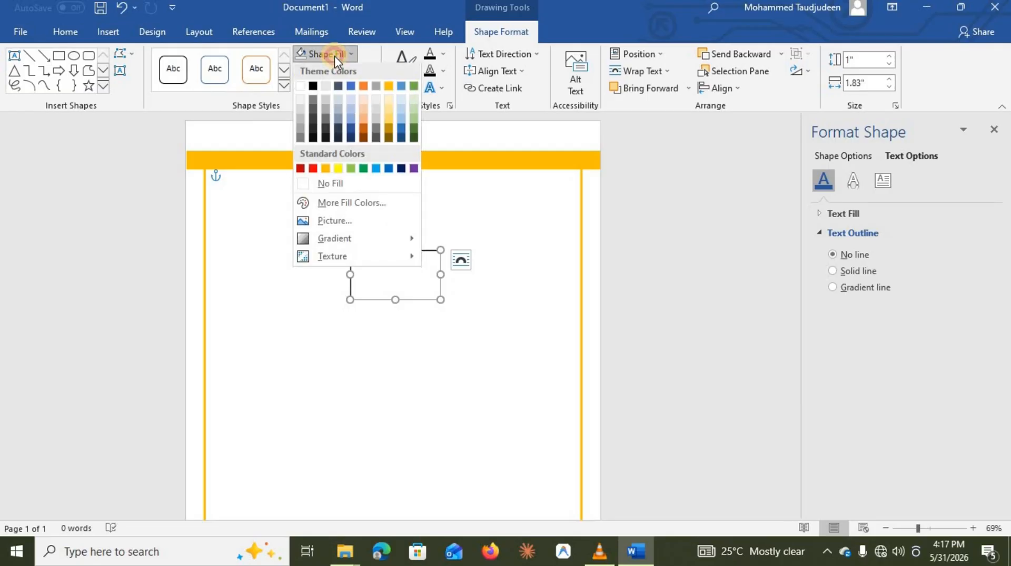
pyautogui.click(329, 183)
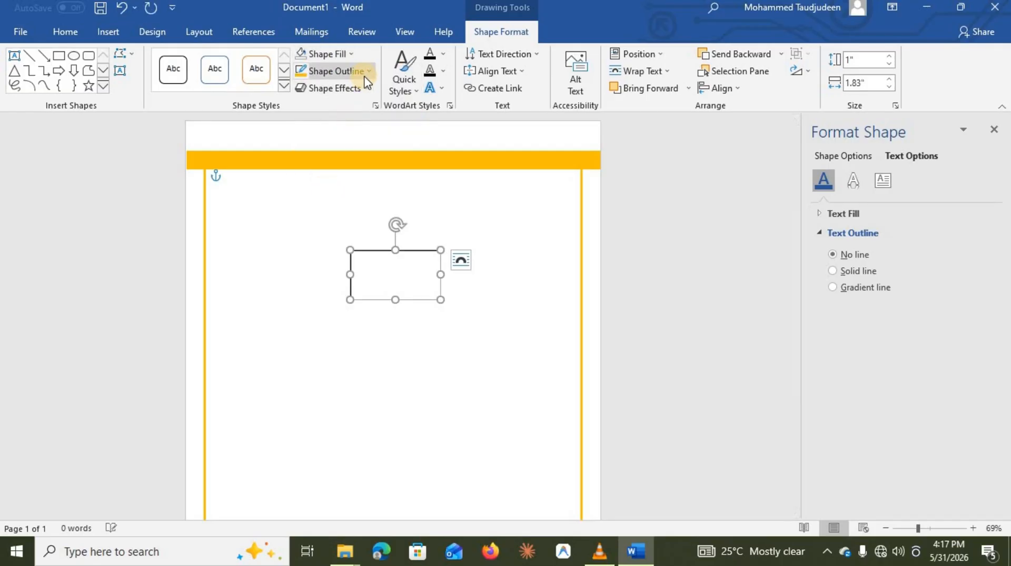
pyautogui.click(367, 73)
pyautogui.click(347, 201)
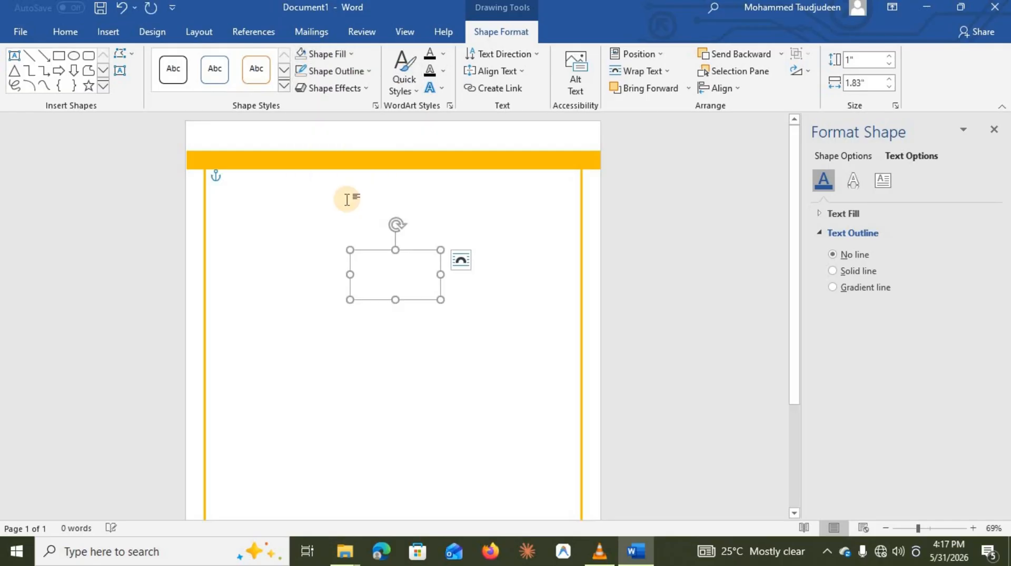
# Enter INVOICE in the text box and format it as centred 24 pt Impact
pyautogui.write('INV')
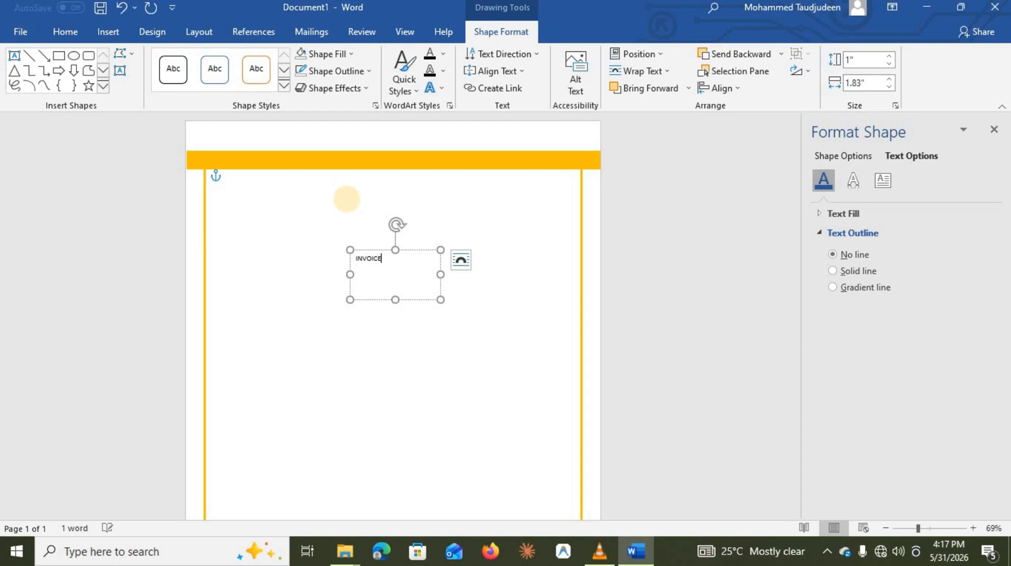
pyautogui.write('OICE')
pyautogui.hotkey('ctrl', 'a')
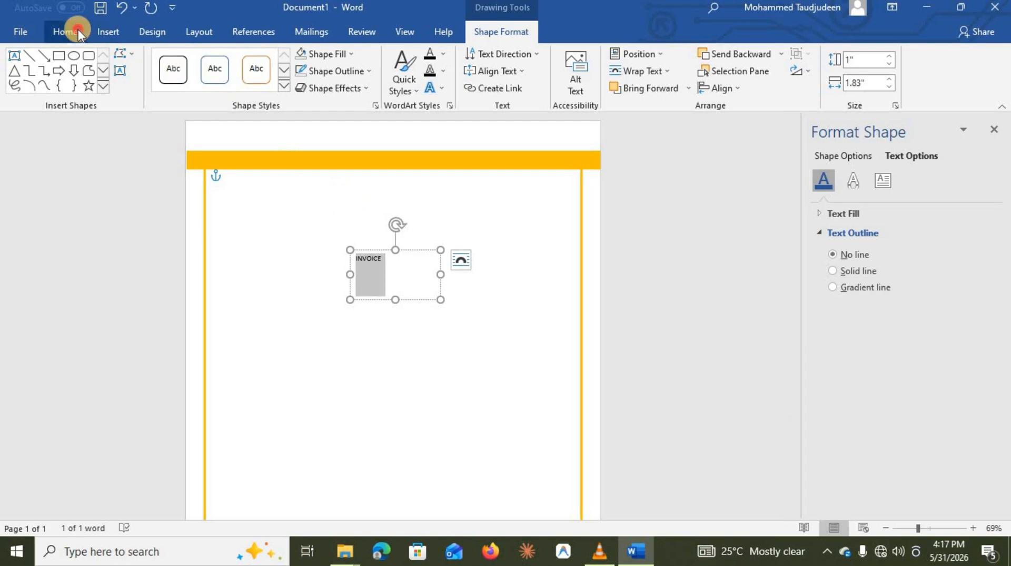
pyautogui.click(78, 29)
pyautogui.click(195, 60)
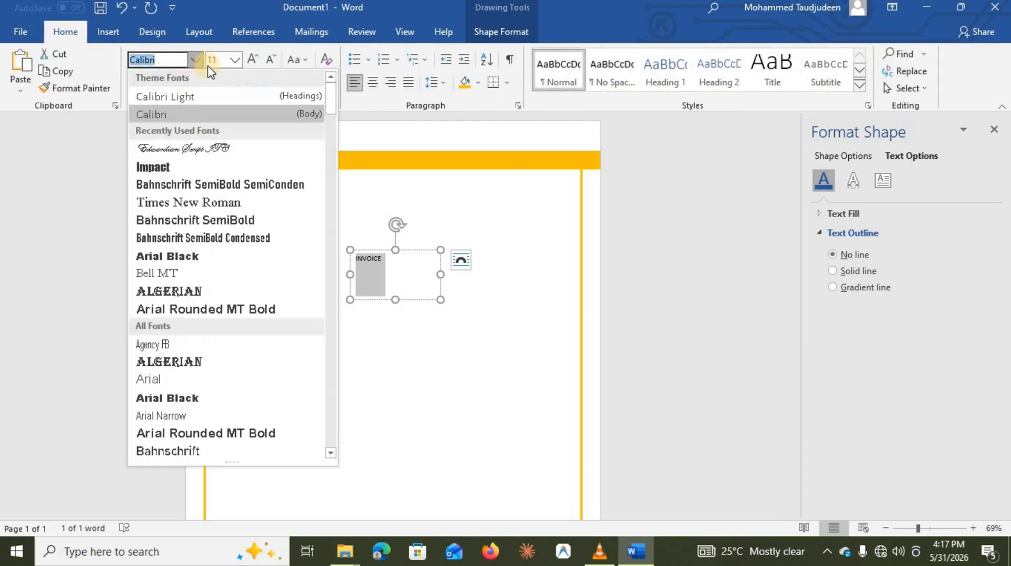
pyautogui.click(187, 168)
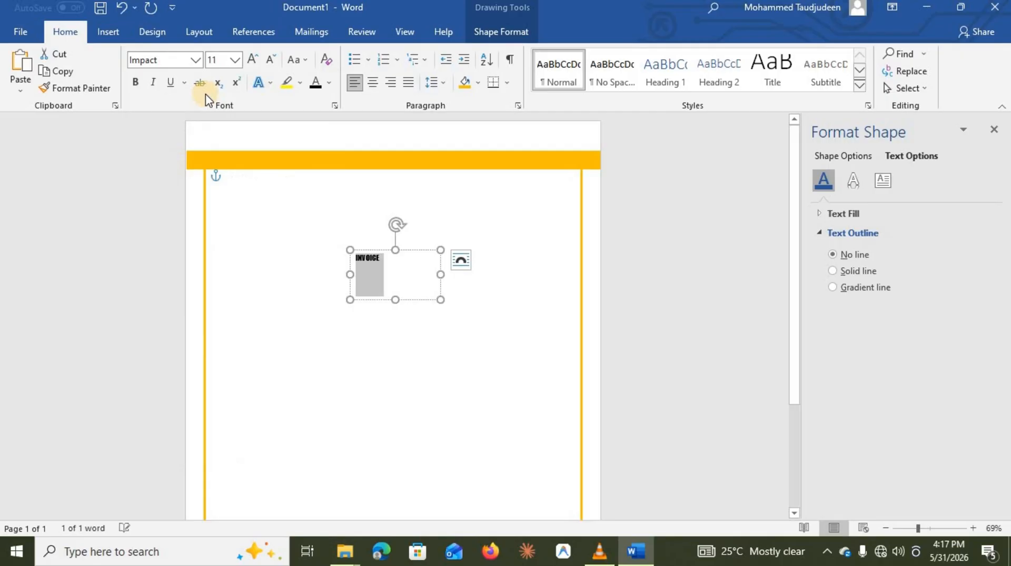
pyautogui.click(233, 60)
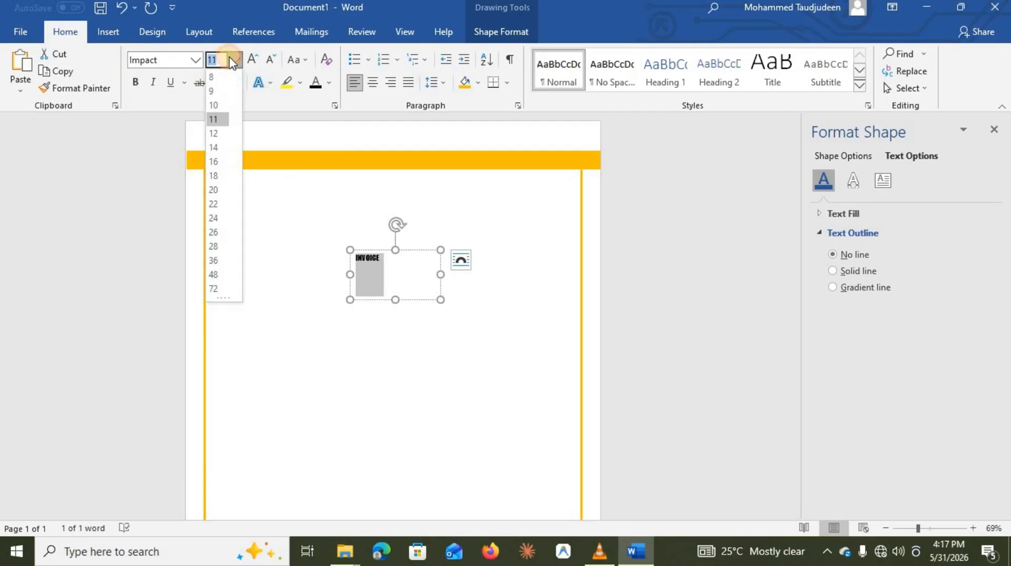
pyautogui.click(219, 217)
pyautogui.click(379, 83)
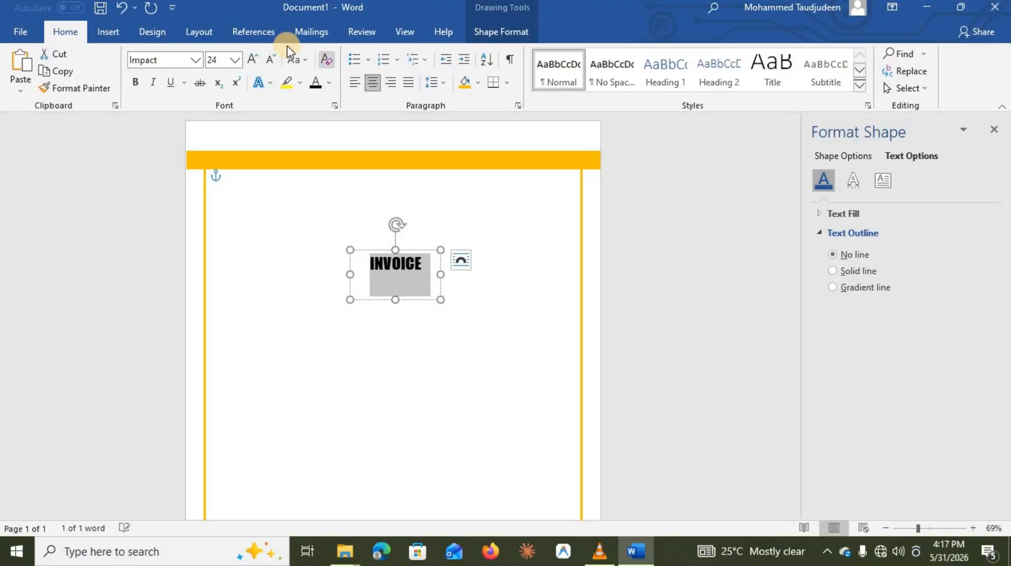
# Set the INVOICE paragraph's spacing after to 3 pt
pyautogui.click(199, 32)
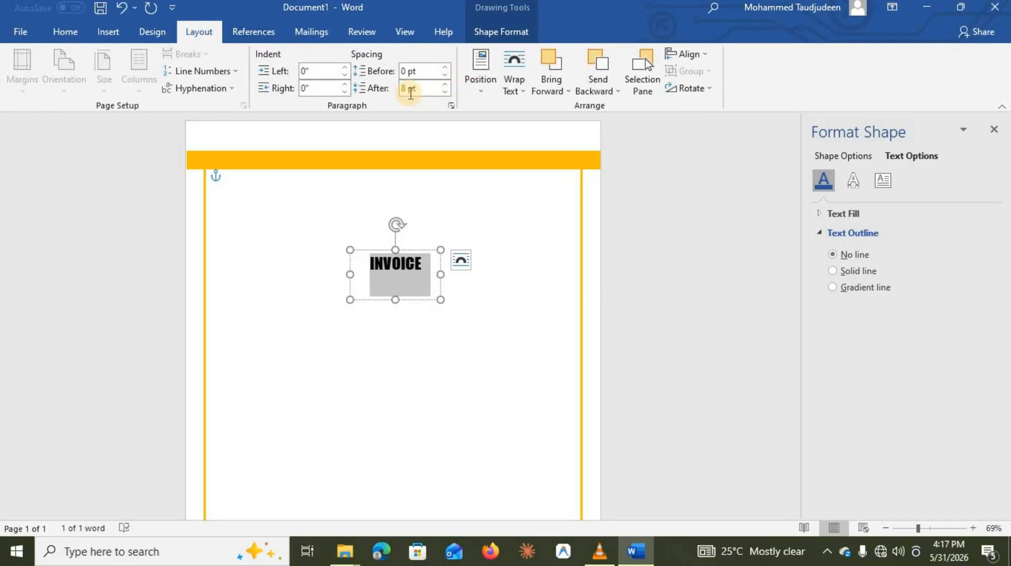
pyautogui.click(411, 89)
pyautogui.press('Return')
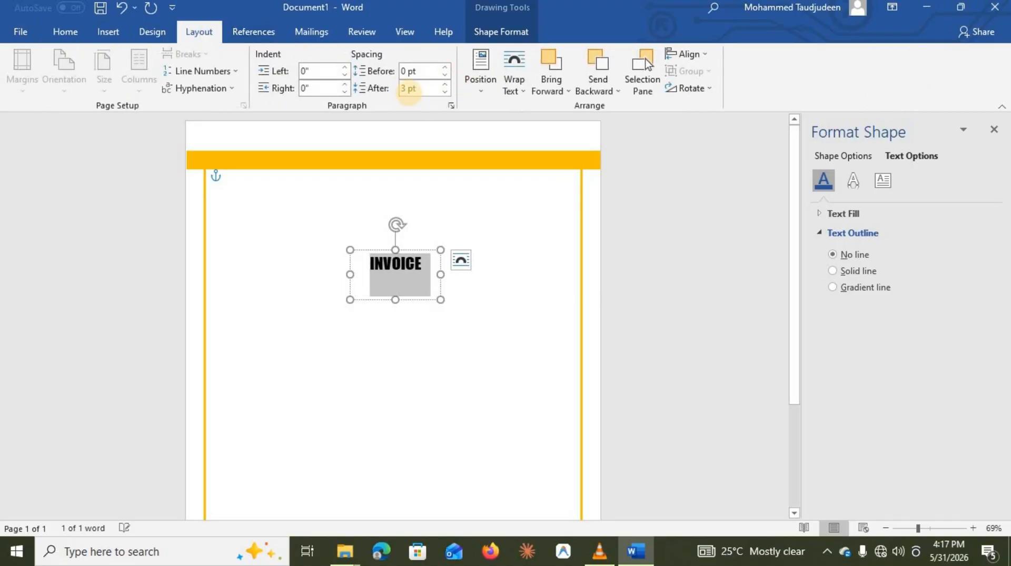
# Shrink the INVOICE text box to fit its word and position it on the orange bar near the bar's right end
pyautogui.moveTo(440, 298); pyautogui.dragTo(560, 170)
pyautogui.press('Down')
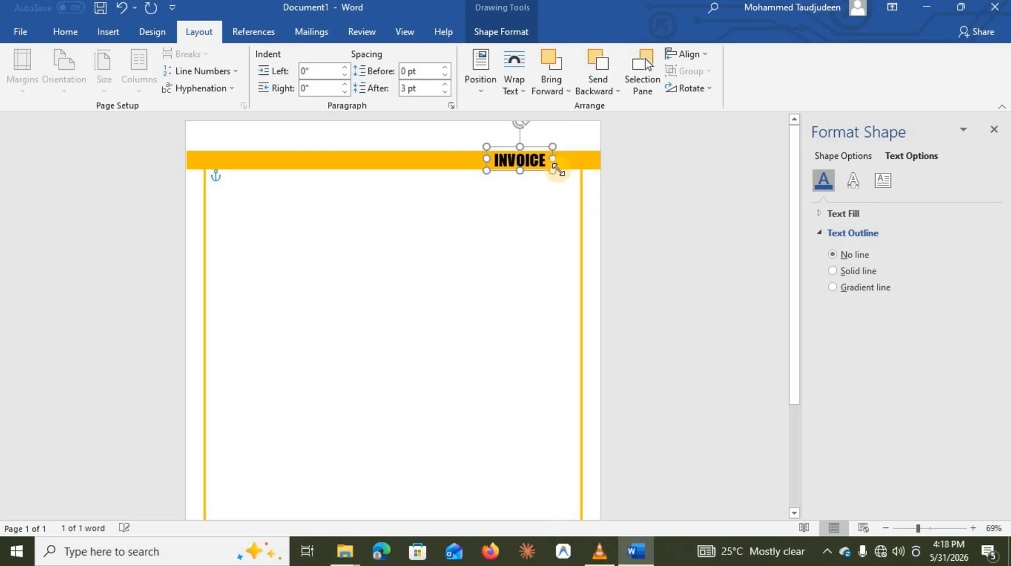
pyautogui.press('Right')
pyautogui.press('Right')
pyautogui.press('Right')
pyautogui.press('Right')
pyautogui.press('Right')
pyautogui.press('Right')
pyautogui.press('Right')
pyautogui.press('Right')
pyautogui.press('Right')
pyautogui.press('Right')
pyautogui.press('Right')
pyautogui.press('Right')
pyautogui.press('Right')
pyautogui.press('Right')
pyautogui.press('Right')
pyautogui.press('Right')
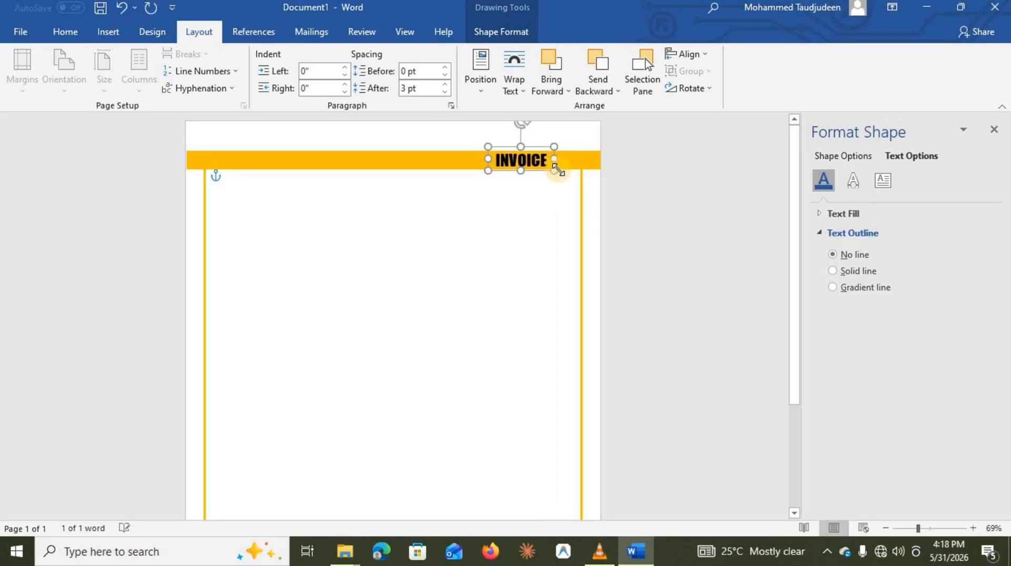
pyautogui.press('Right')
pyautogui.press('Right')
pyautogui.press('Right')
pyautogui.press('Right')
pyautogui.press('Right')
pyautogui.press('Right')
pyautogui.press('Right')
pyautogui.press('Right')
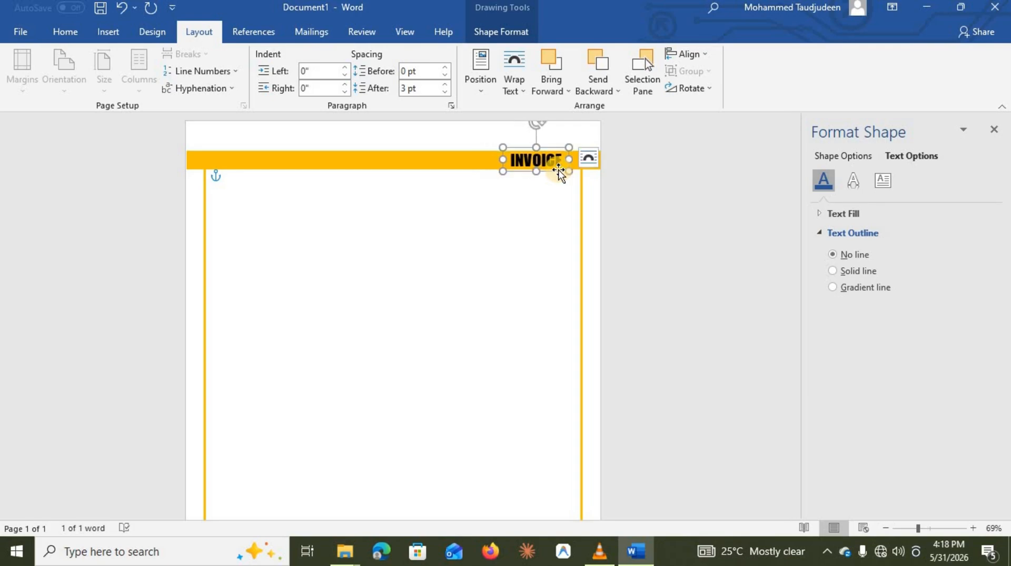
pyautogui.press('Left')
pyautogui.press('Left')
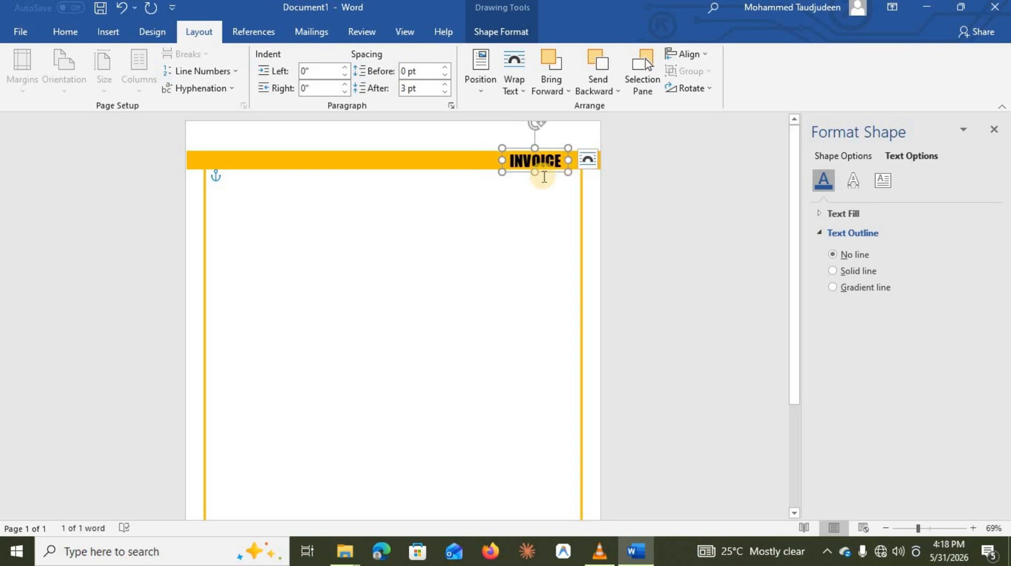
# Duplicate the INVOICE text box just below the orange bar at the page's left side and enlarge the copy
pyautogui.moveTo(542, 171); pyautogui.dragTo(275, 199)
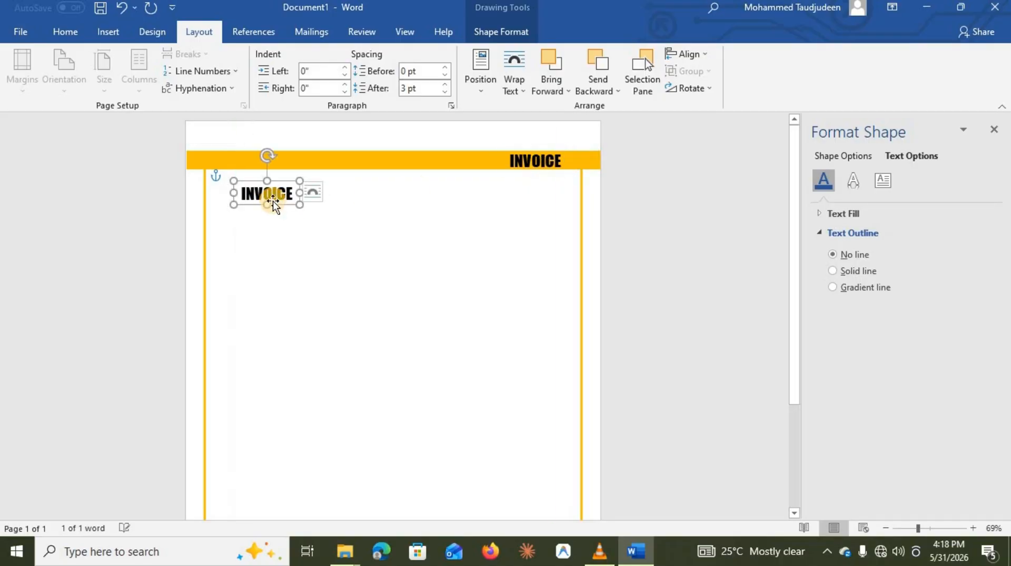
pyautogui.click(319, 192)
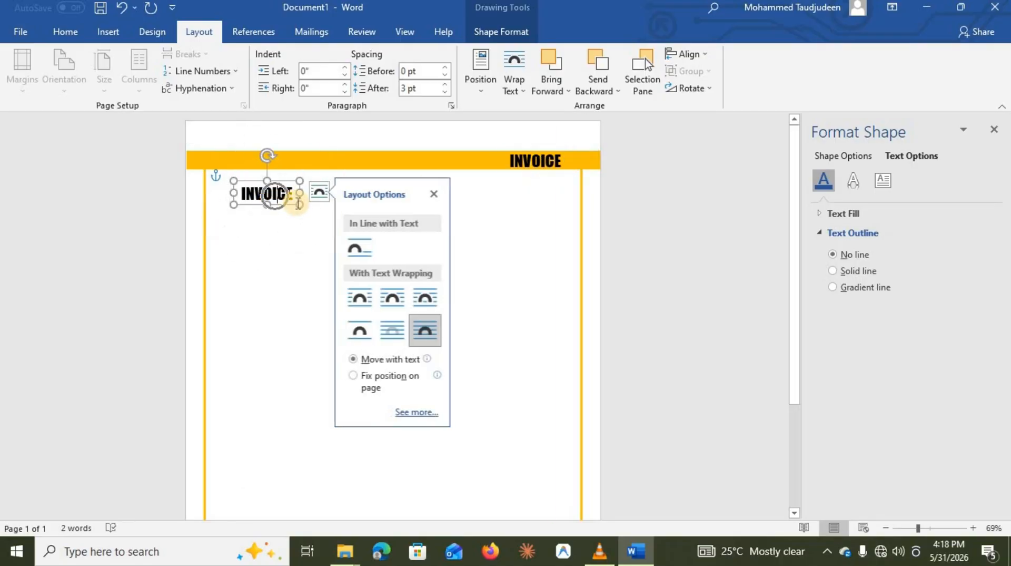
pyautogui.moveTo(300, 205); pyautogui.dragTo(384, 255)
# Replace the copied text box's text with "Address"
pyautogui.tripleClick(327, 212)
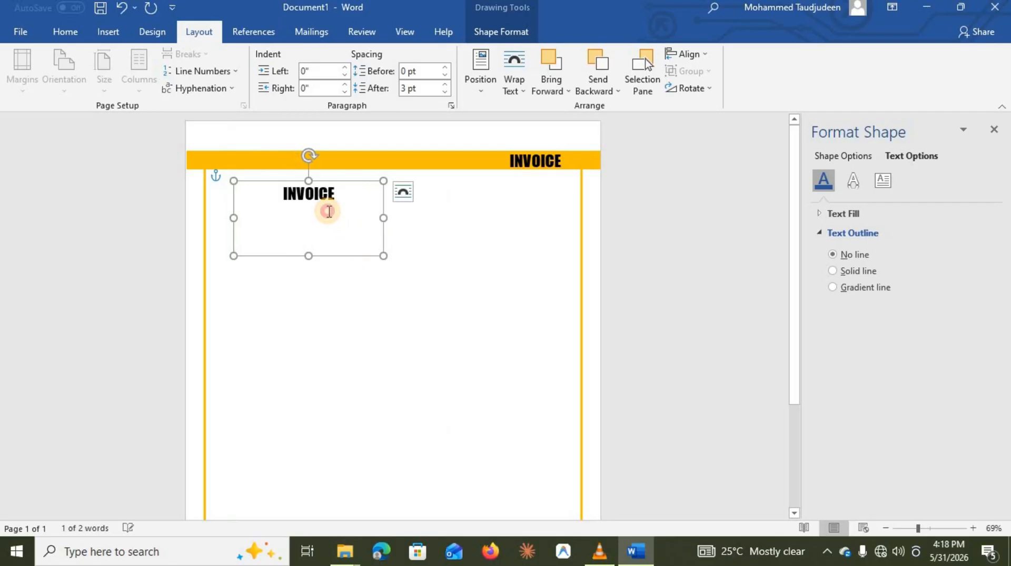
pyautogui.write('aDDRE')
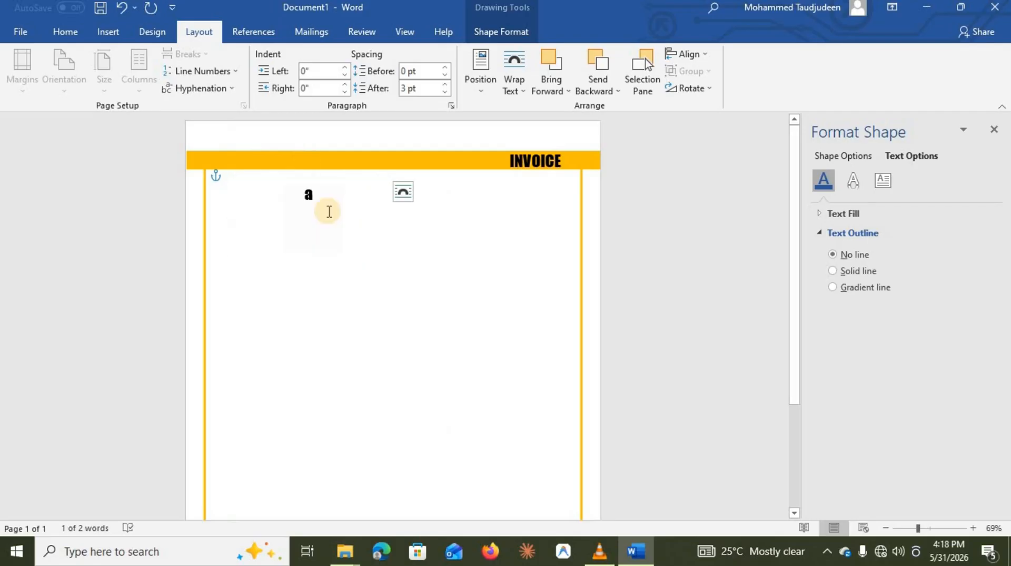
pyautogui.press('BackSpace')
pyautogui.press('BackSpace')
pyautogui.press('BackSpace')
pyautogui.press('BackSpace')
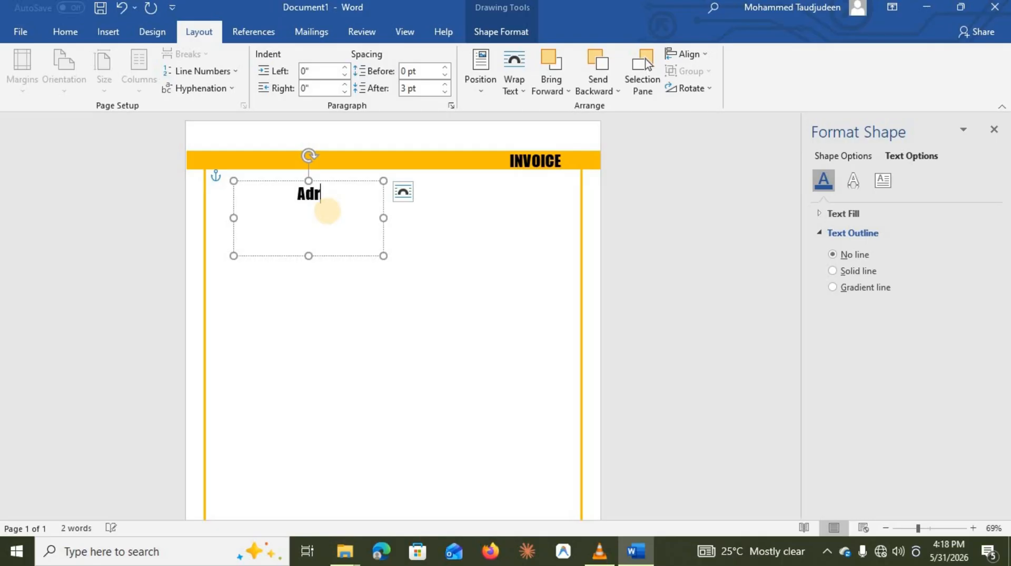
pyautogui.write('ddress')
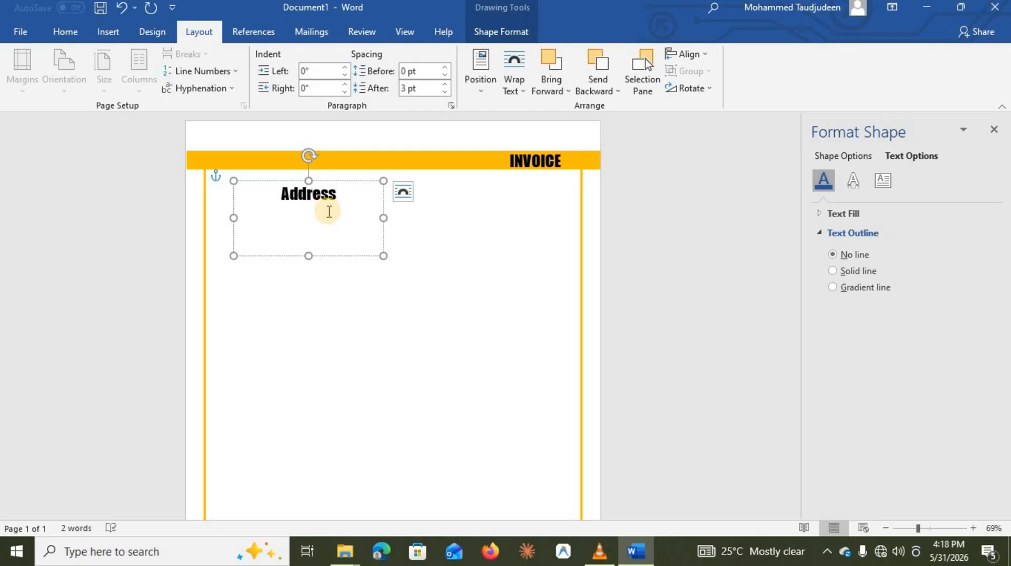
# Format the Address text in Bahnschrift SemiBold at 13 pt
pyautogui.hotkey('ctrl', 'a')
pyautogui.click(65, 32)
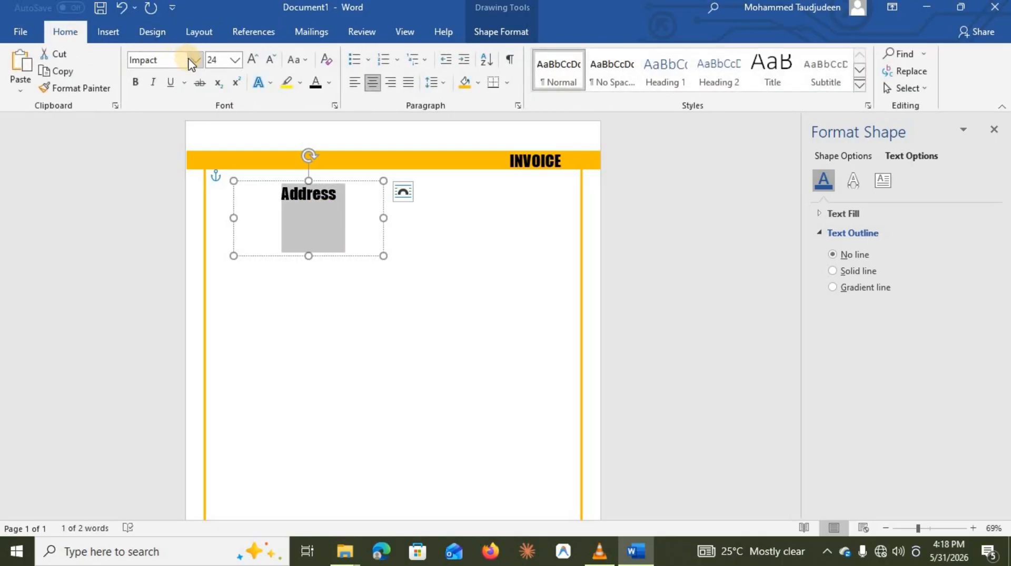
pyautogui.click(193, 60)
pyautogui.click(216, 222)
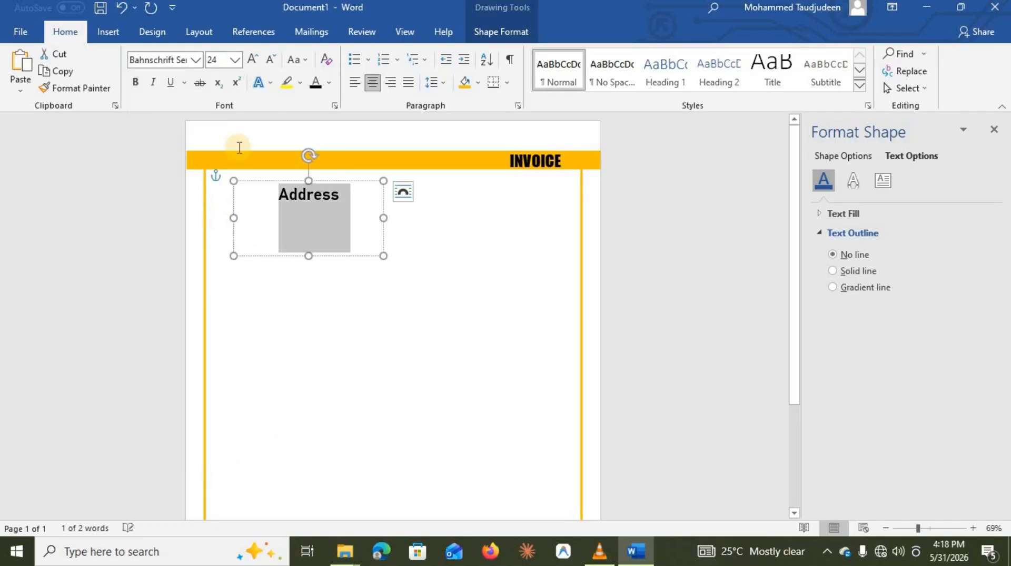
pyautogui.click(234, 60)
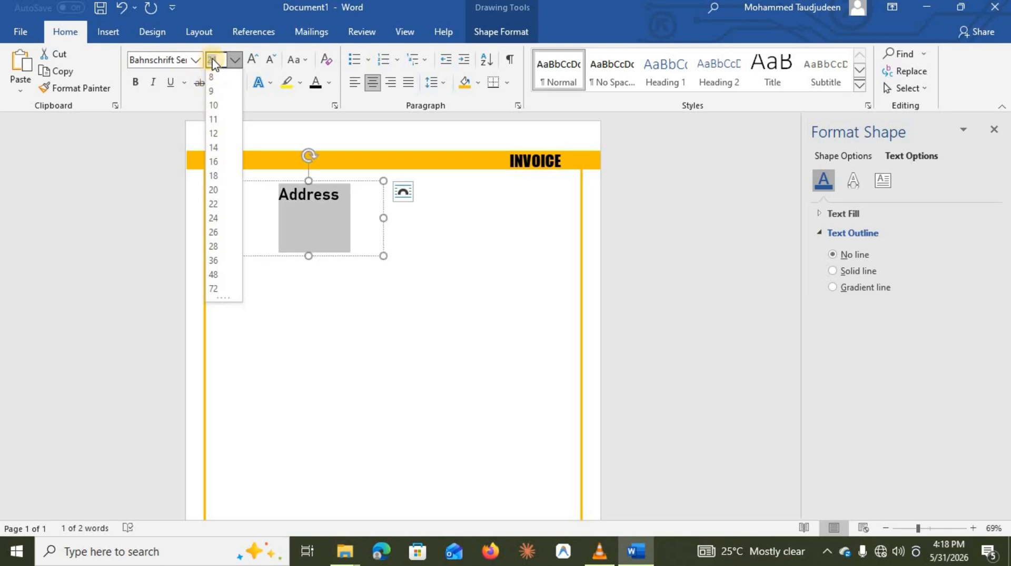
pyautogui.press('Return')
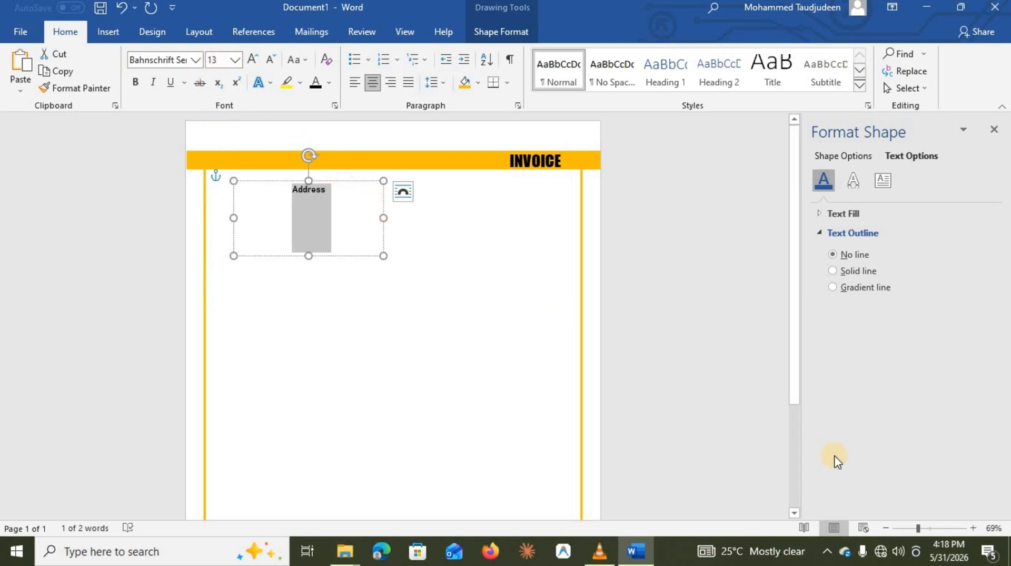
# Add a colon after Address and enter "City / State / Zip Code:" on a second line
pyautogui.moveTo(918, 523); pyautogui.dragTo(925, 523)
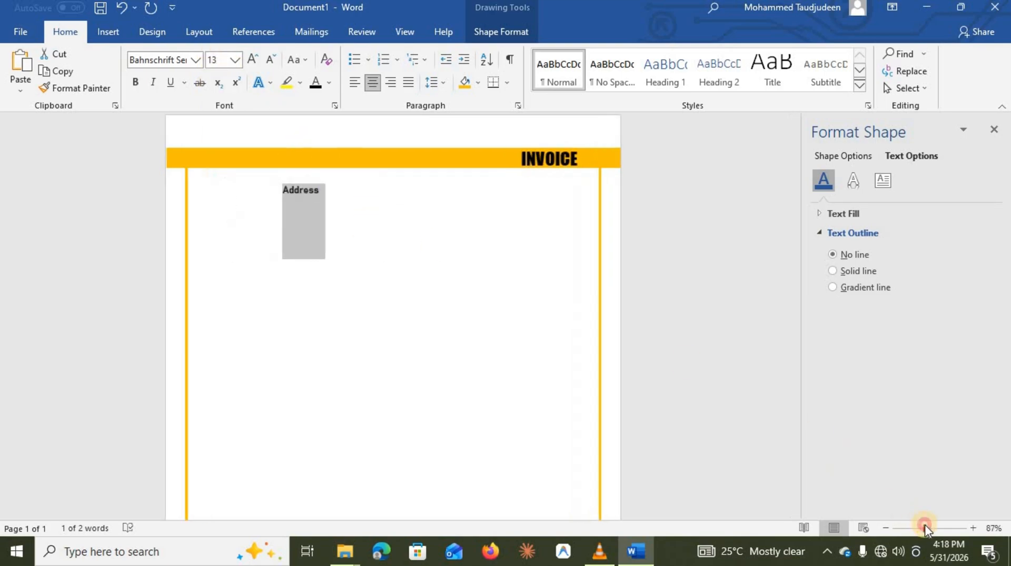
pyautogui.click(312, 188)
pyautogui.write(':')
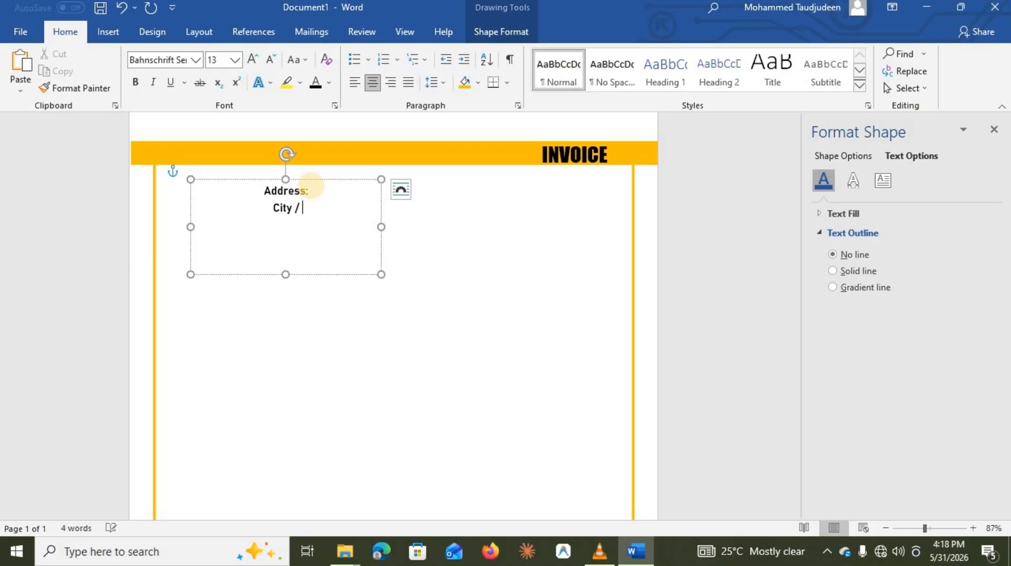
pyautogui.write('City / State / Zip')
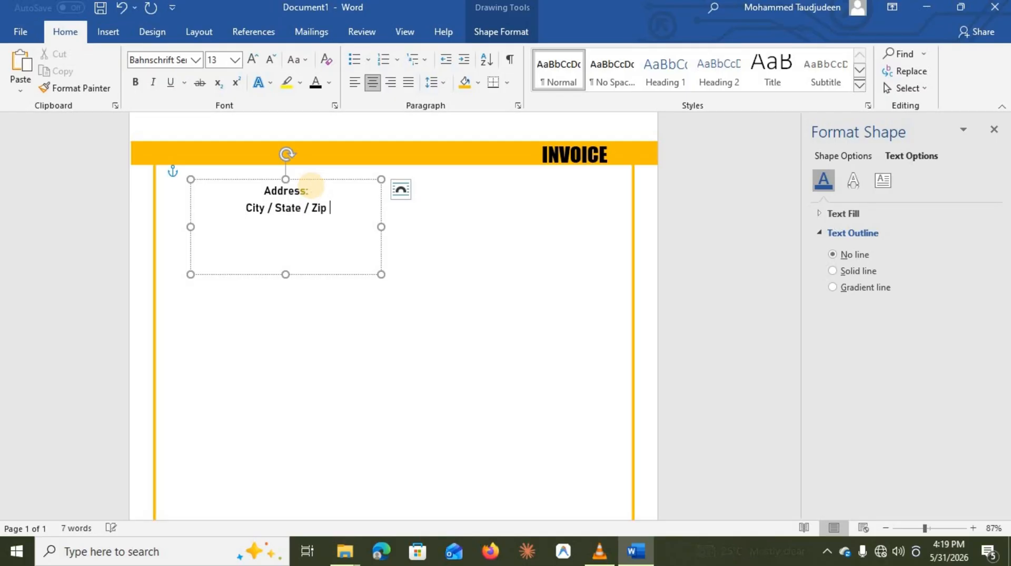
pyautogui.write(' Code:')
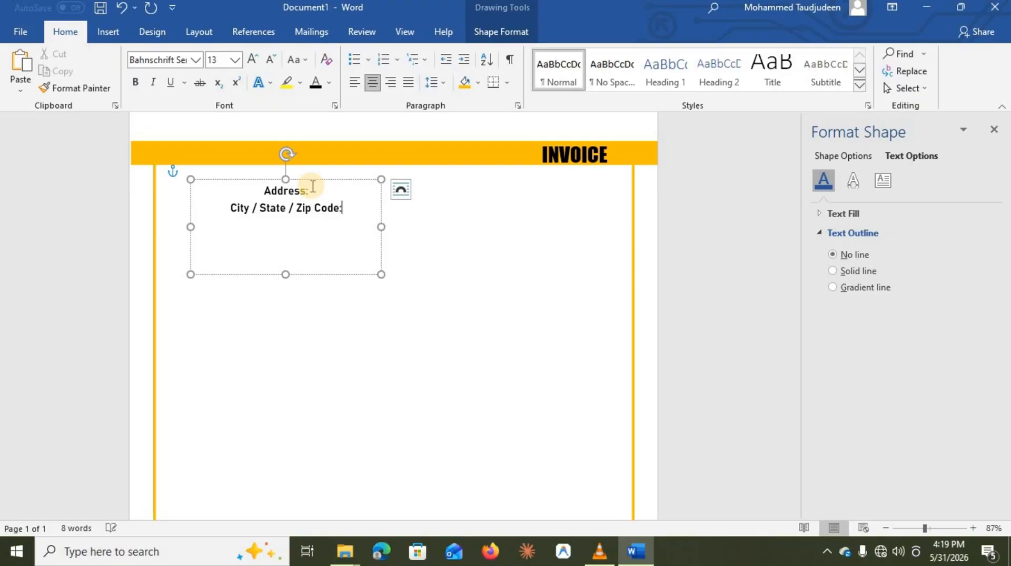
# Left-align both address lines and shrink their text box to fit the text
pyautogui.hotkey('ctrl', 'a')
pyautogui.click(355, 82)
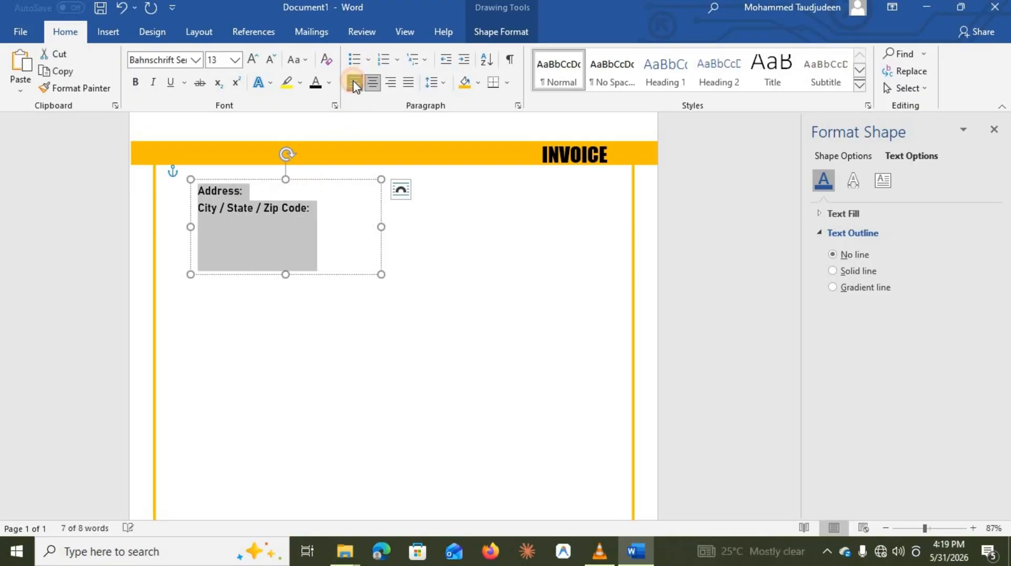
pyautogui.moveTo(380, 274); pyautogui.dragTo(317, 218)
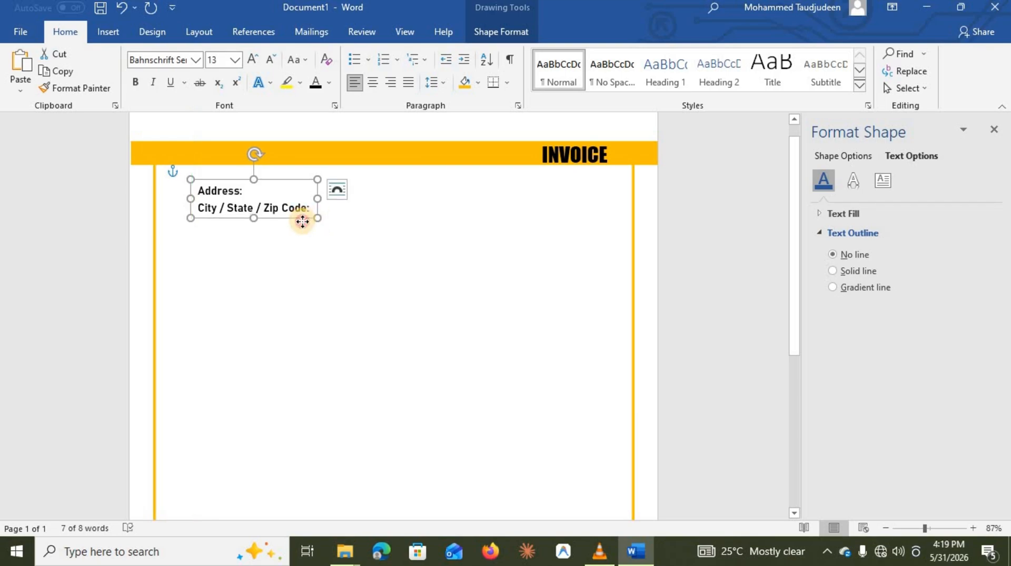
# Copy the address text box to below the INVOICE title and replace its text with "Invoice No:" and "Invoice Date:" on two lines
pyautogui.moveTo(303, 221); pyautogui.dragTo(543, 269)
pyautogui.click(513, 257)
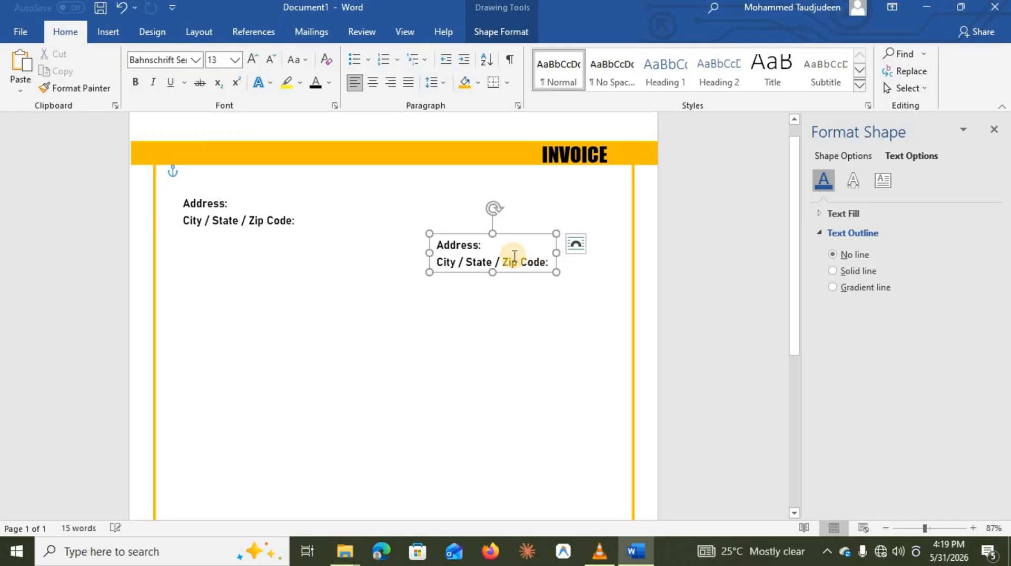
pyautogui.hotkey('ctrl', 'a')
pyautogui.press('BackSpace')
pyautogui.write('Inv')
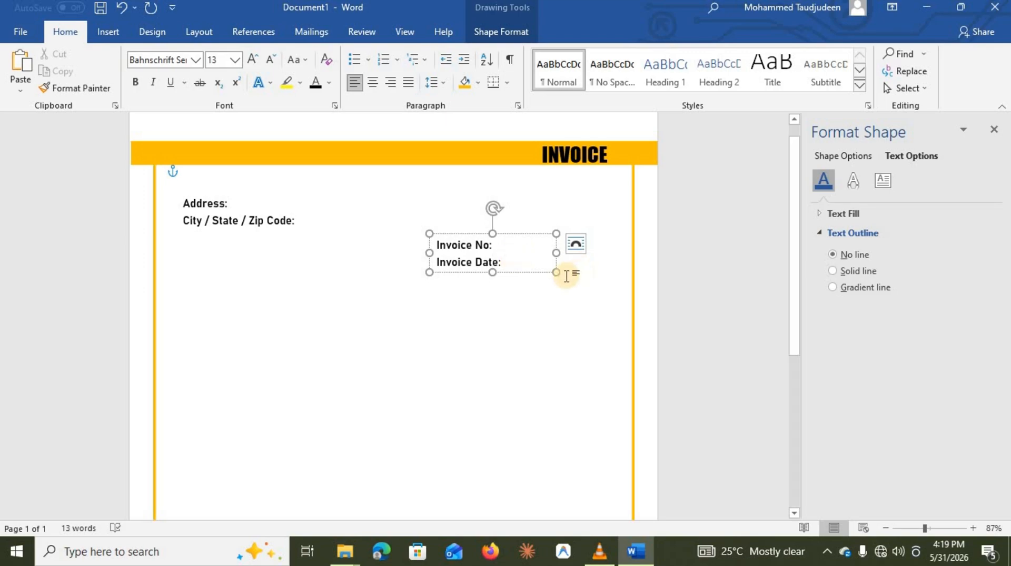
# Enlarge the invoice details text box, add a third line "Shipped Via:" and fit the box to its text
pyautogui.moveTo(556, 273); pyautogui.dragTo(577, 323)
pyautogui.click(507, 284)
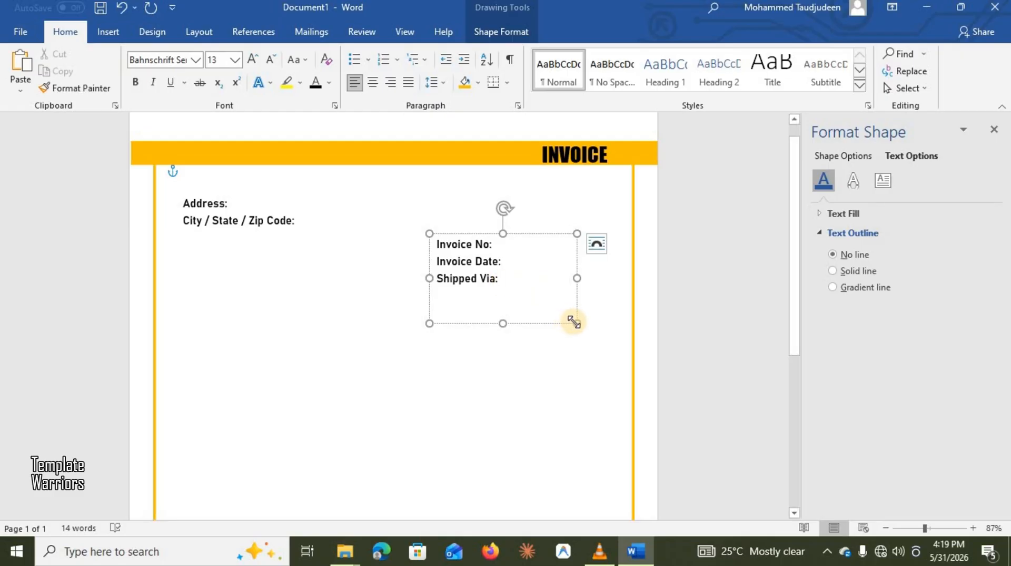
pyautogui.moveTo(574, 322); pyautogui.dragTo(507, 258)
pyautogui.click(485, 309)
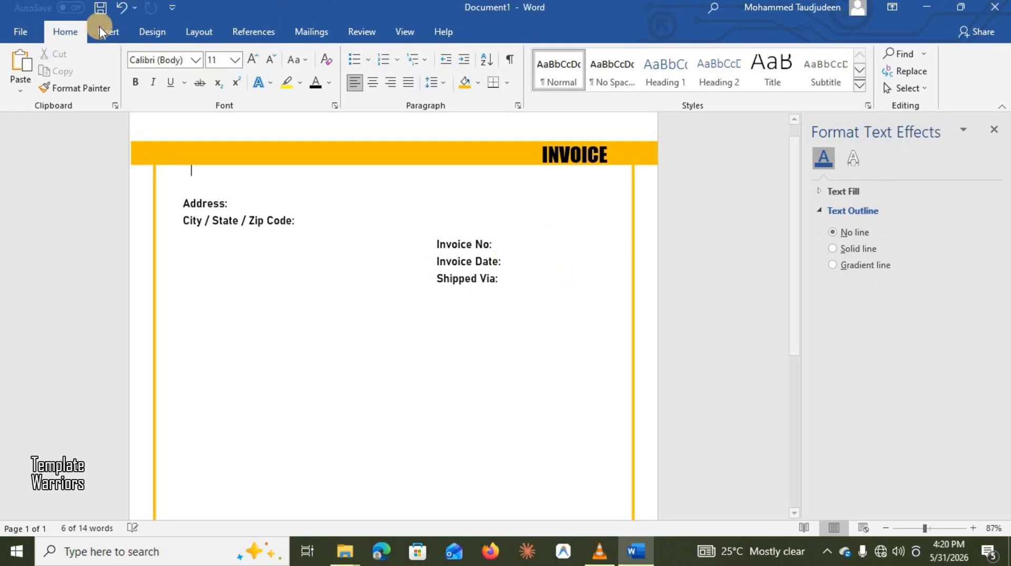
# Draw a rectangle about 2.01 by 0.27 inches beside the Address label and remove its outline
pyautogui.click(103, 32)
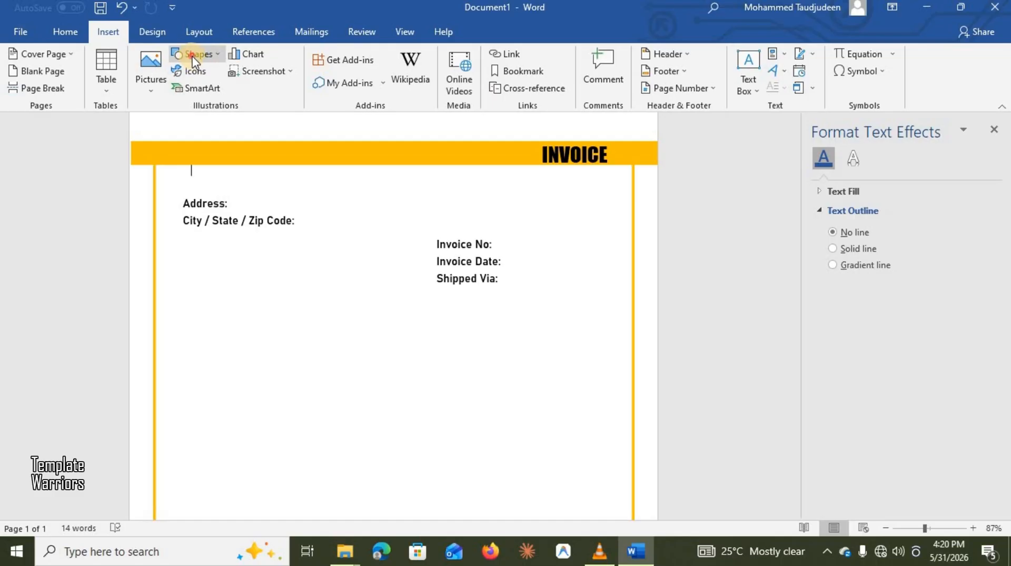
pyautogui.click(195, 58)
pyautogui.click(222, 91)
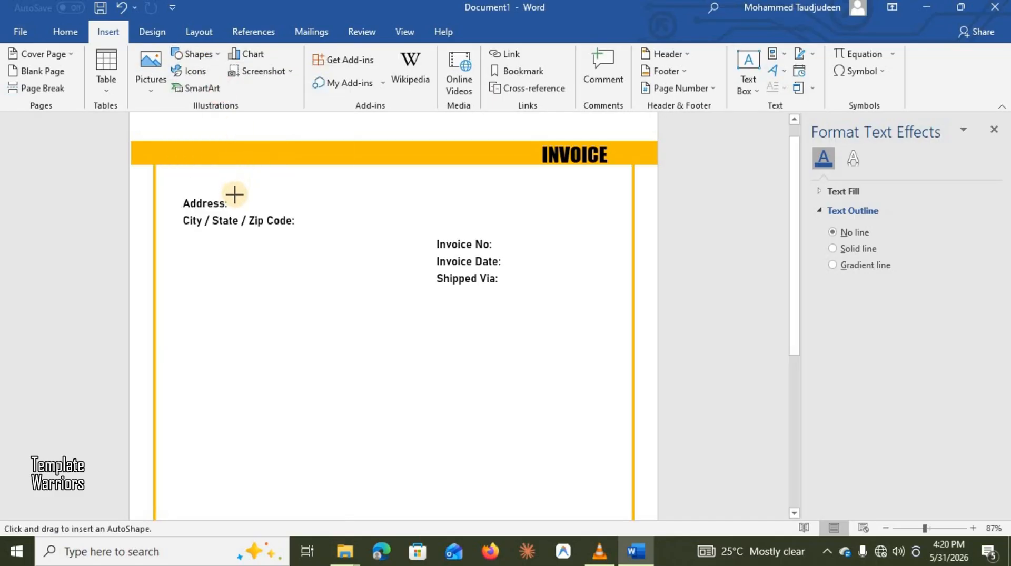
pyautogui.moveTo(232, 196); pyautogui.dragTo(358, 213)
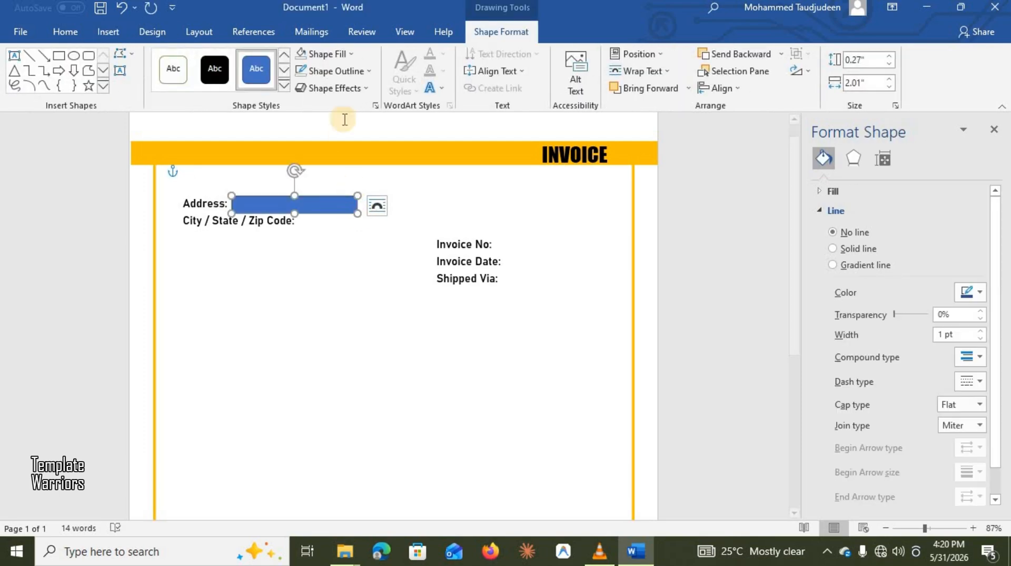
pyautogui.click(359, 71)
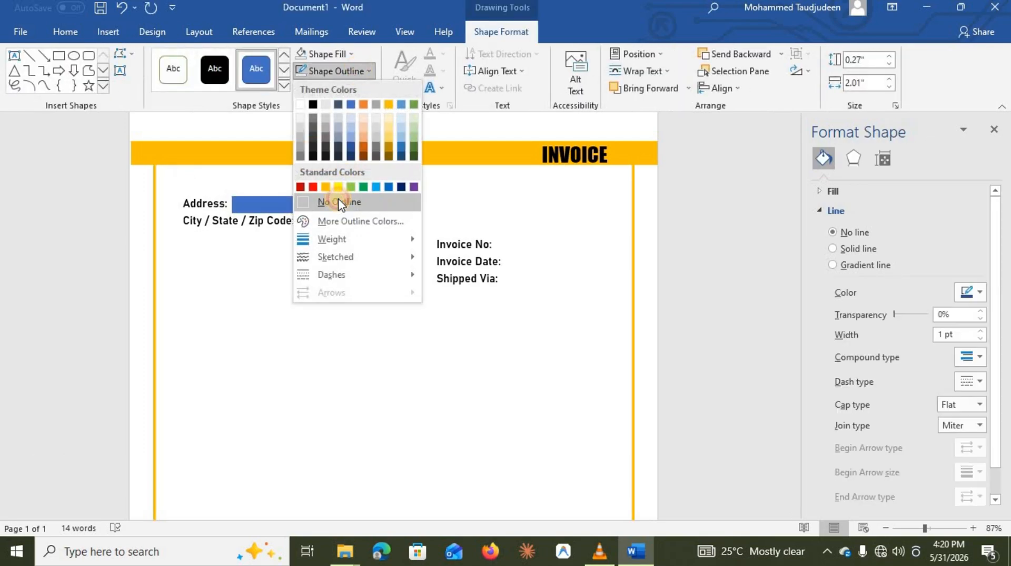
pyautogui.click(325, 202)
# Widen the Address bar to about 2.8 inches and place a copy, about 1.71 inches wide, beside City / State / Zip Code
pyautogui.moveTo(311, 207); pyautogui.dragTo(428, 229)
pyautogui.hotkey('ctrl', 'z')
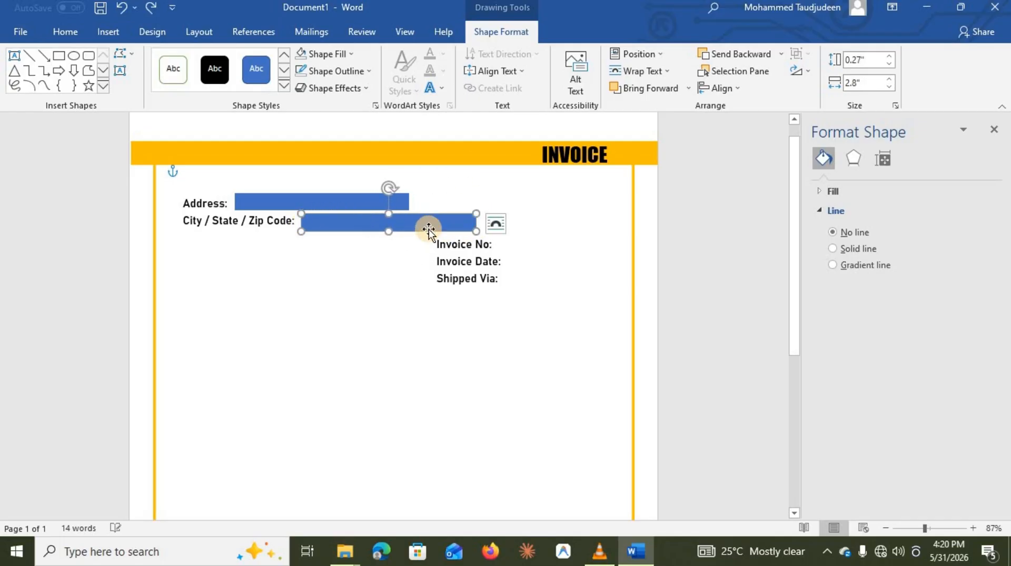
pyautogui.moveTo(944, 529); pyautogui.dragTo(926, 527)
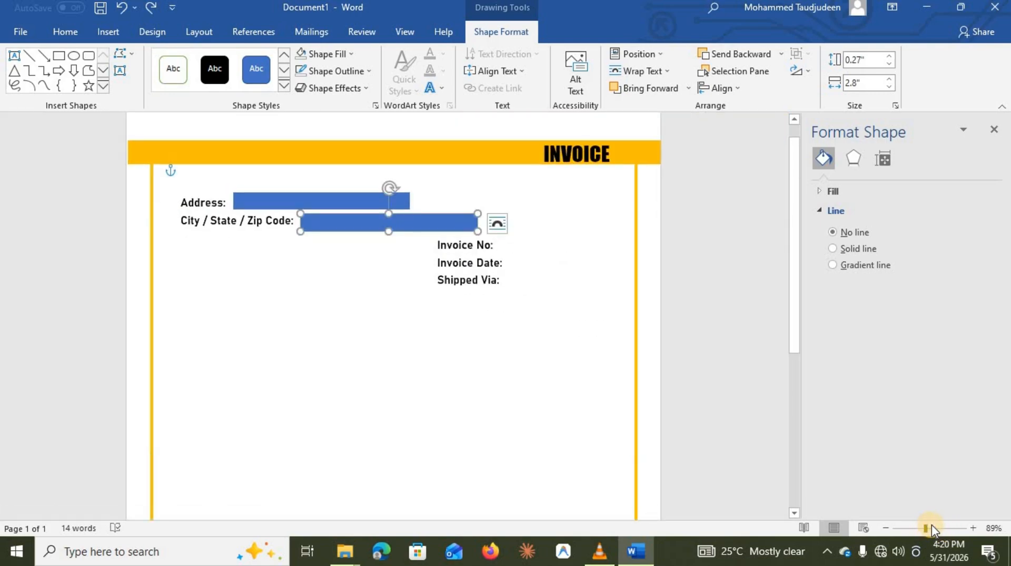
pyautogui.click(931, 527)
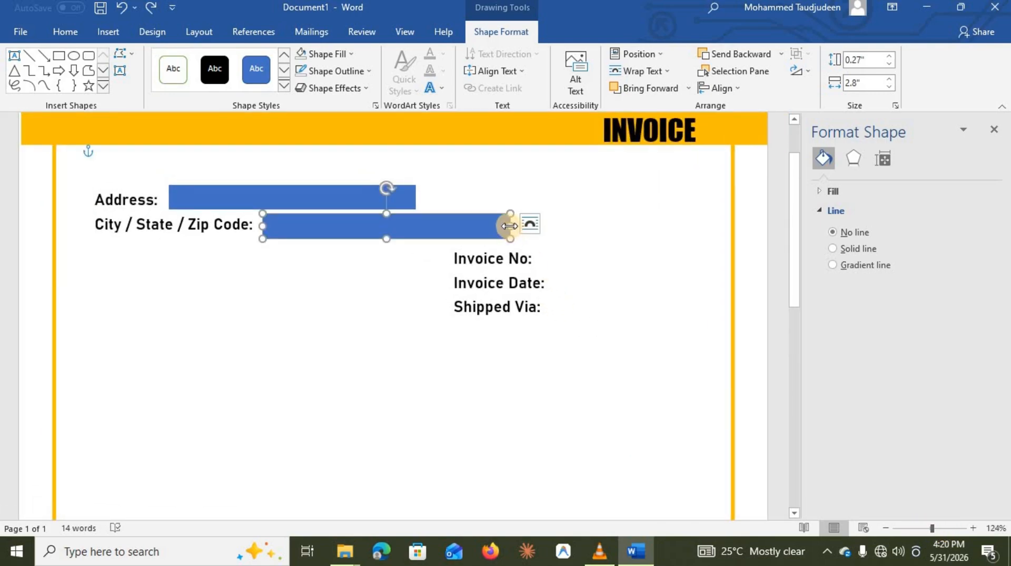
pyautogui.moveTo(510, 226); pyautogui.dragTo(415, 214)
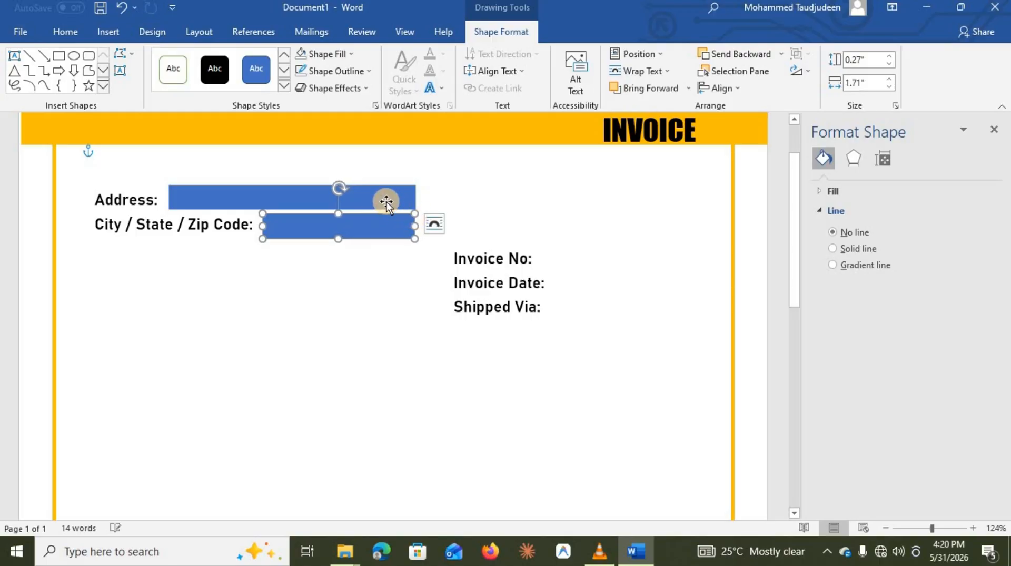
# Fill the Address bar and the City / State / Zip Code bar with the standard orange
pyautogui.click(386, 203)
pyautogui.click(322, 54)
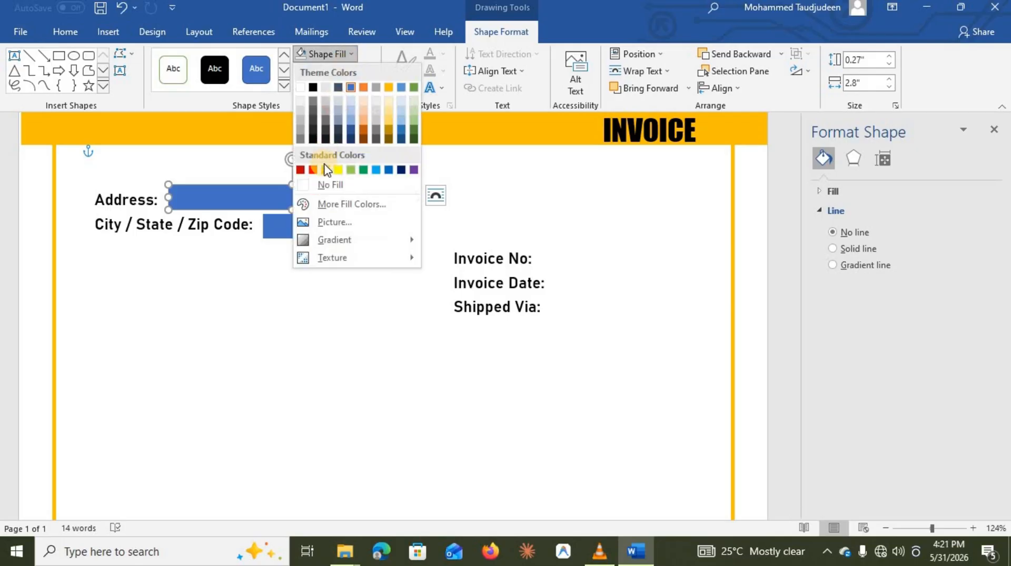
pyautogui.click(327, 169)
pyautogui.click(379, 222)
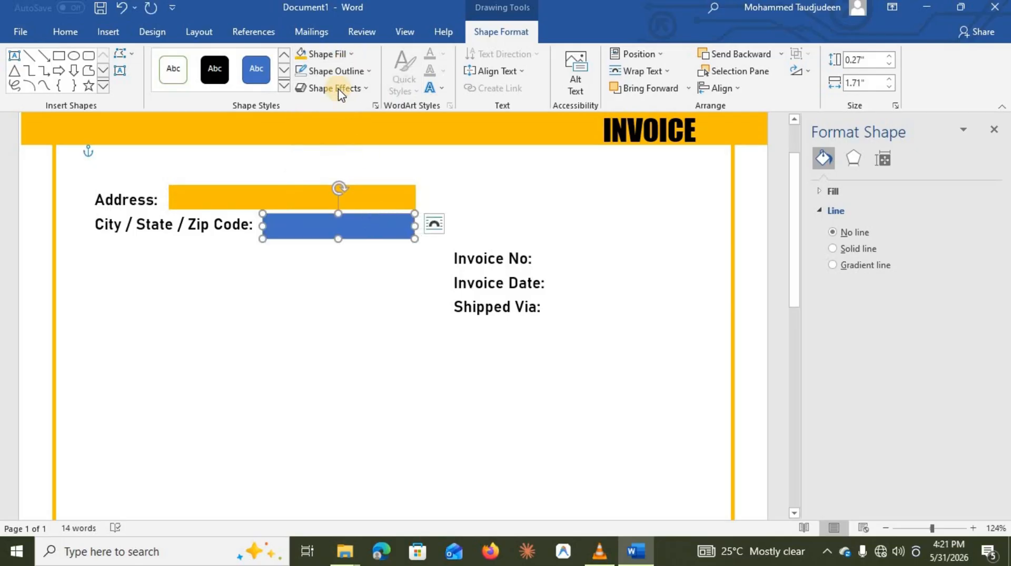
pyautogui.click(314, 55)
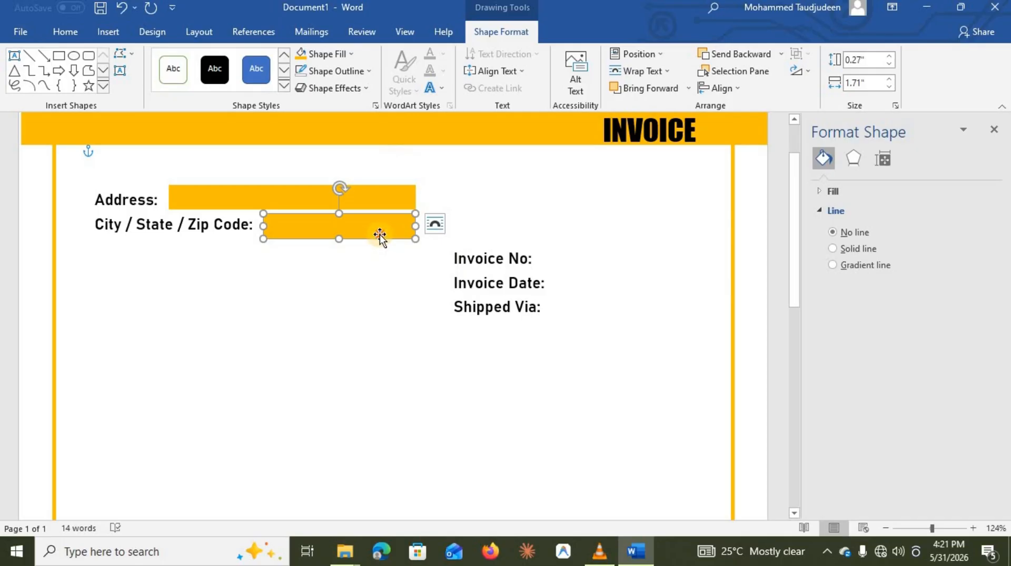
# Copy the short orange bar beside Invoice No, Invoice Date and Shipped Via, stacking the three copies in vertical alignment
pyautogui.moveTo(381, 235); pyautogui.dragTo(605, 289)
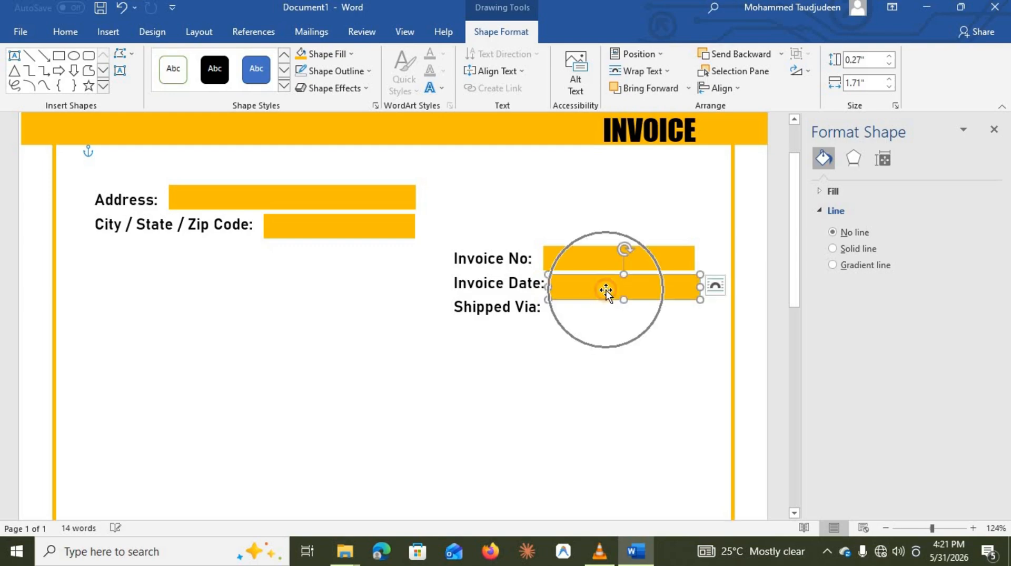
pyautogui.click(604, 258)
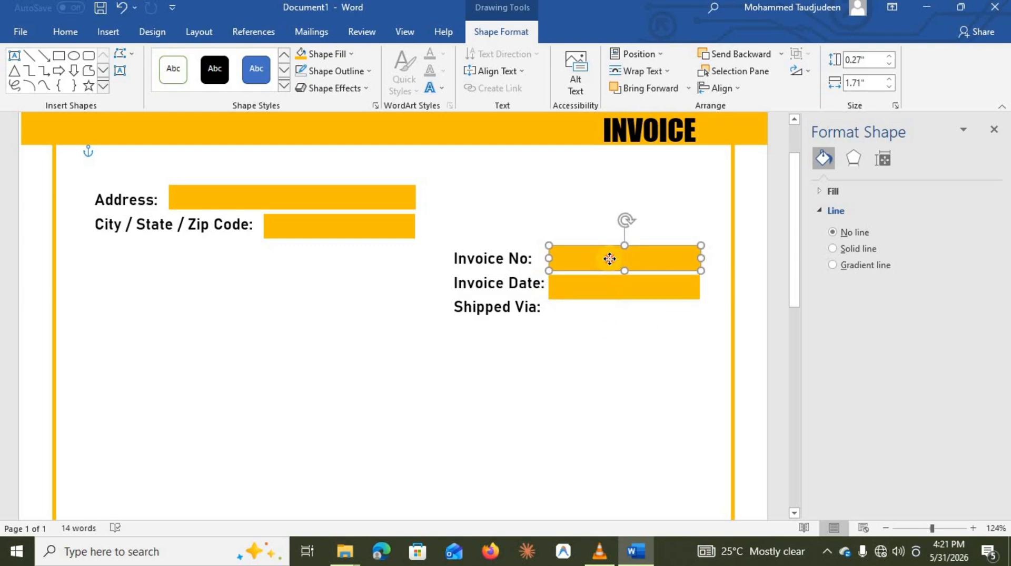
pyautogui.click(611, 287)
pyautogui.hotkey('ctrl', 'z')
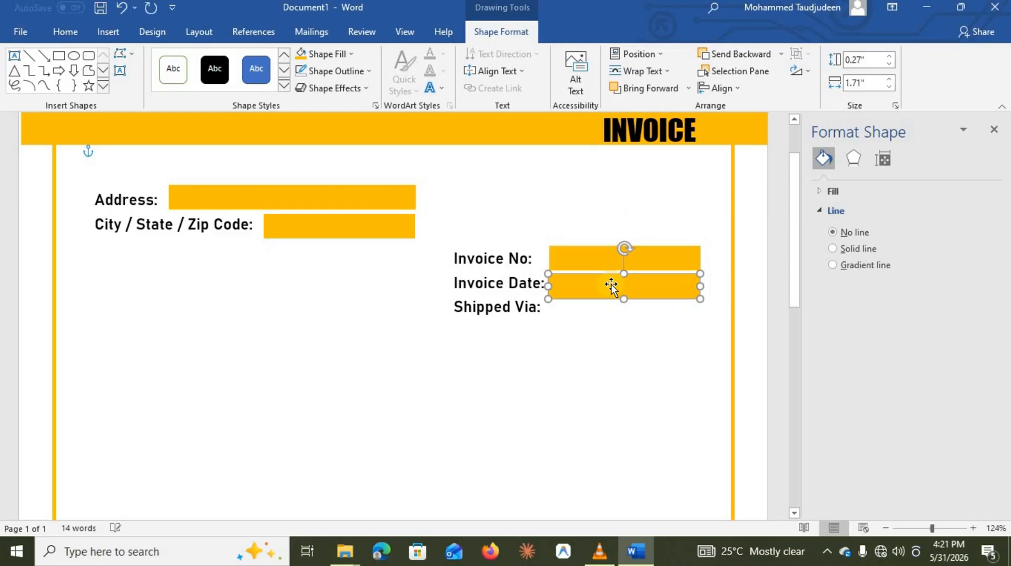
pyautogui.moveTo(614, 289); pyautogui.dragTo(610, 310)
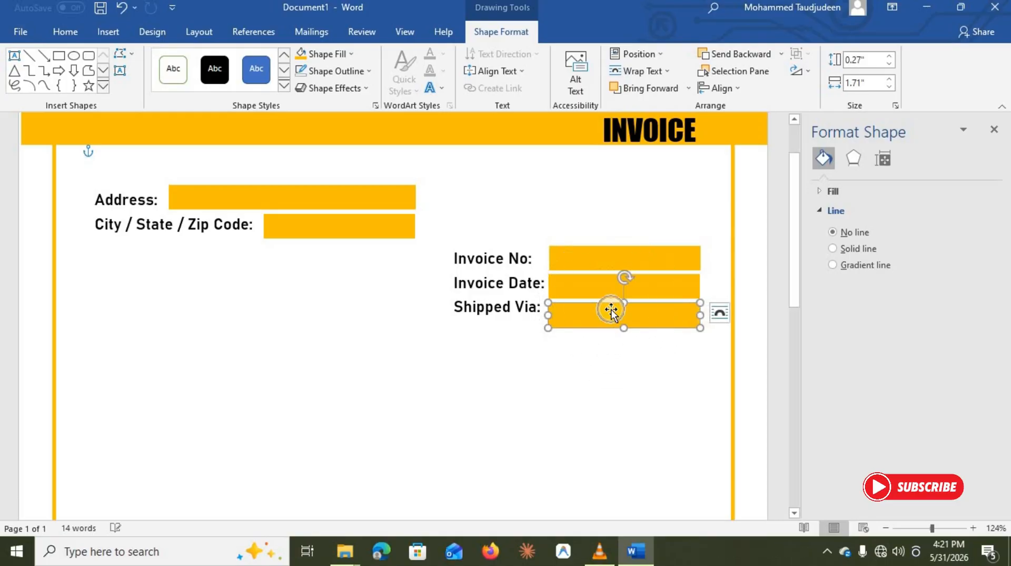
pyautogui.click(577, 331)
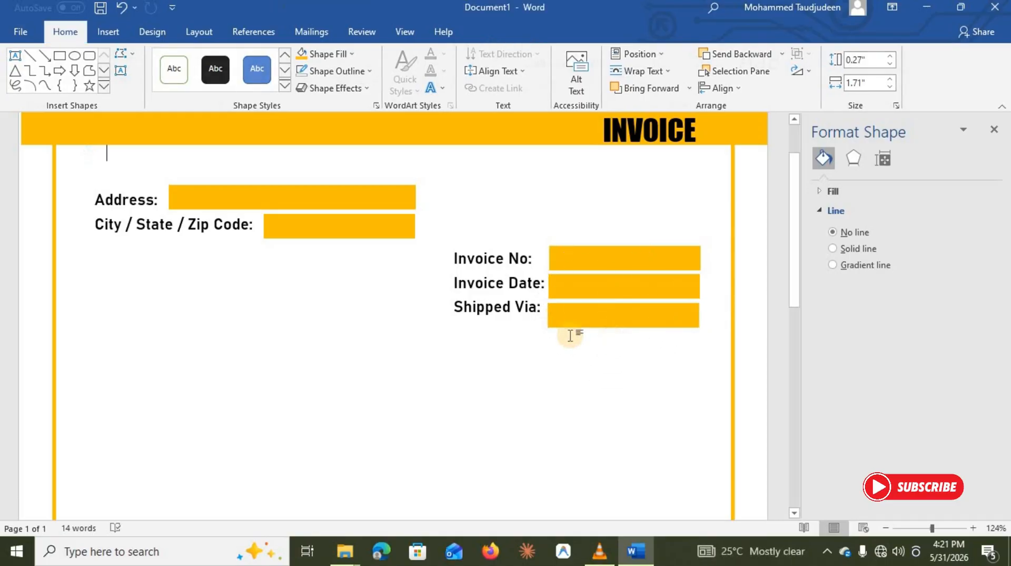
pyautogui.click(569, 308)
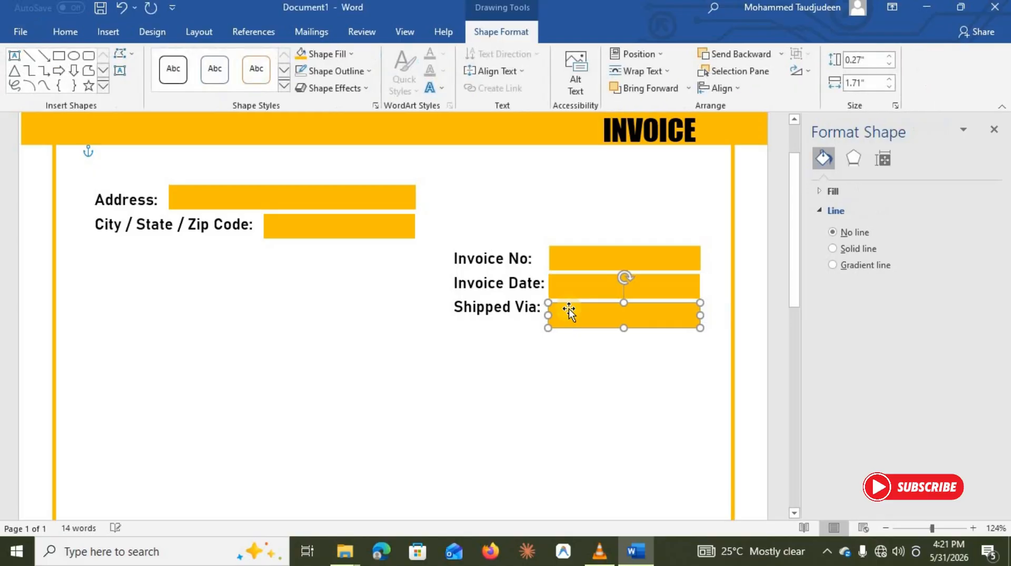
# Set the spacing after the three invoice label paragraphs to 6 pt
pyautogui.click(525, 311)
pyautogui.hotkey('ctrl', 'a')
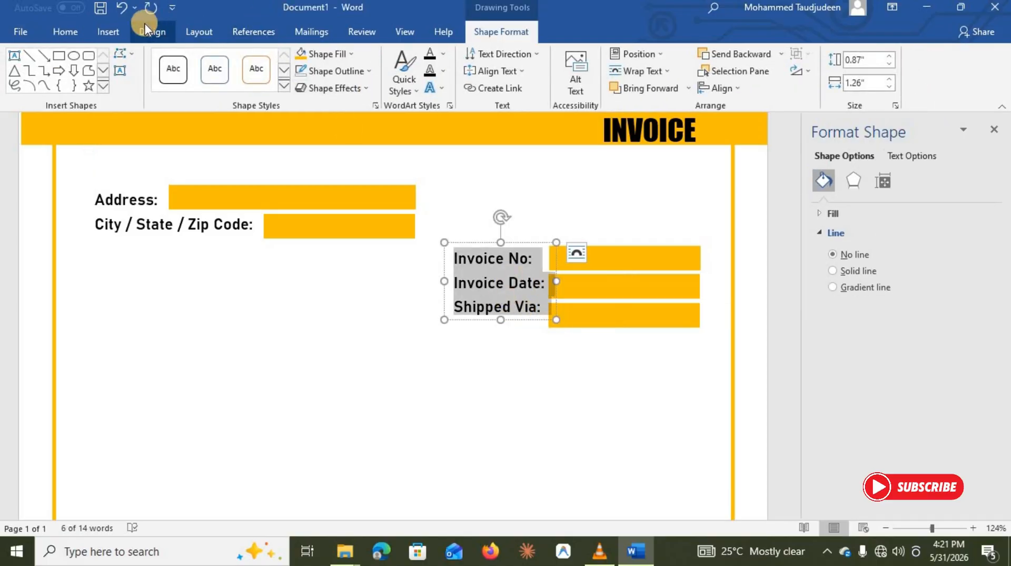
pyautogui.click(198, 32)
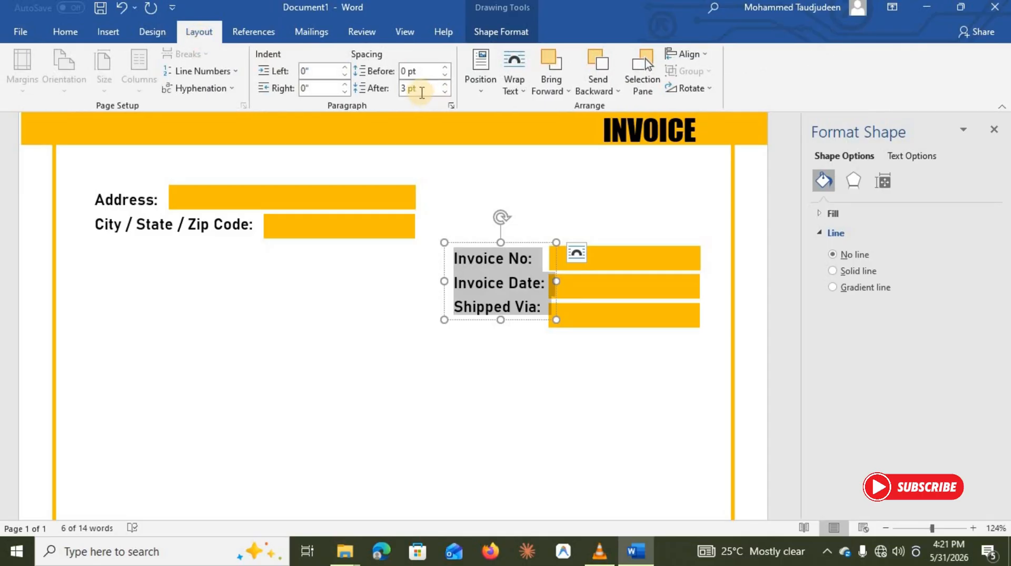
pyautogui.click(421, 89)
pyautogui.write('6')
pyautogui.press('Return')
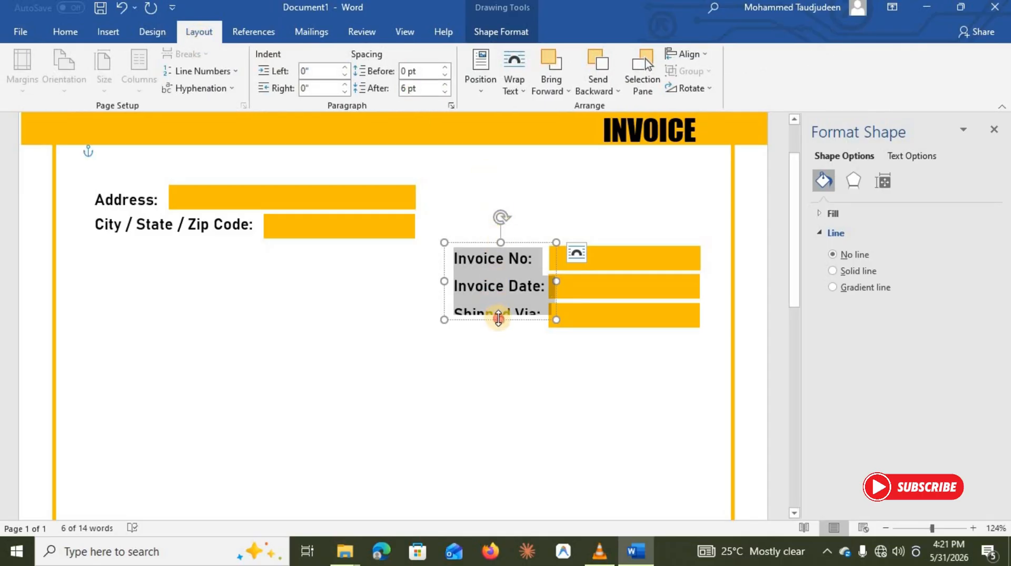
# Extend the invoice labels' text box downward to fit Shipped Via and nudge it level with the orange bars
pyautogui.moveTo(498, 318); pyautogui.dragTo(501, 329)
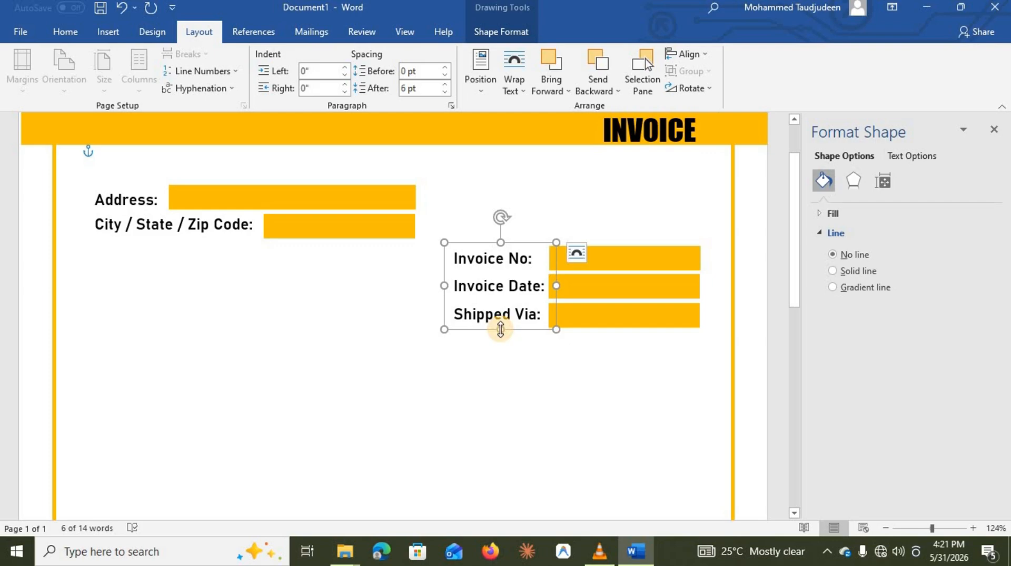
pyautogui.click(534, 354)
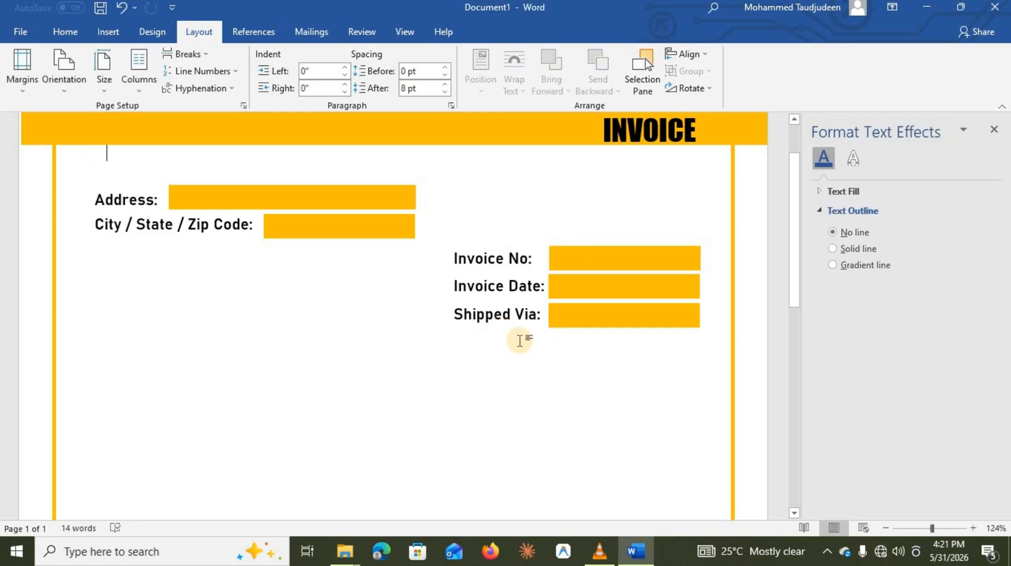
pyautogui.click(523, 329)
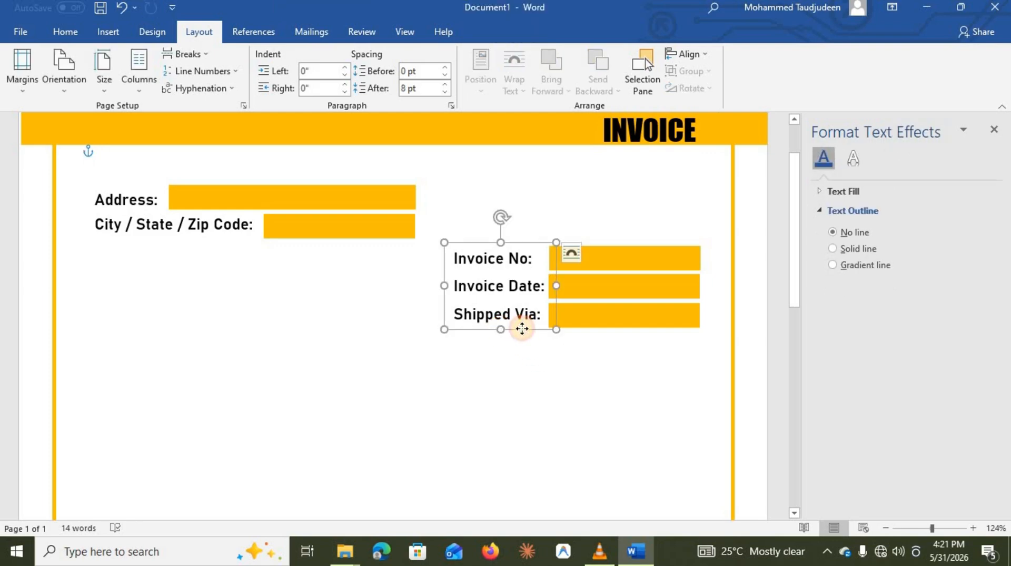
pyautogui.click(693, 420)
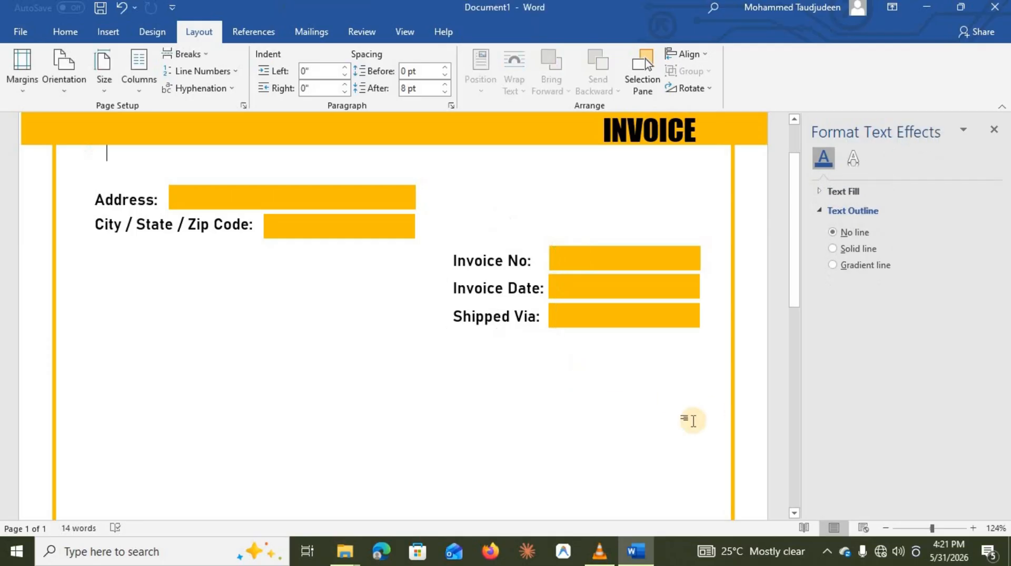
# Set the spacing after both address lines to 6 pt and adjust their text box to fit and line up with the bars
pyautogui.click(155, 217)
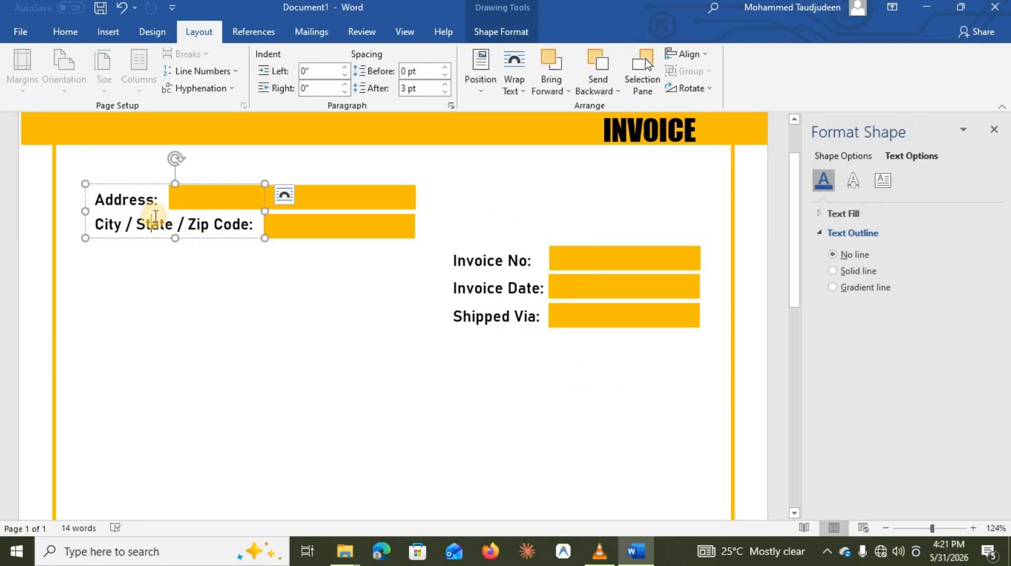
pyautogui.hotkey('ctrl', 'a')
pyautogui.click(425, 85)
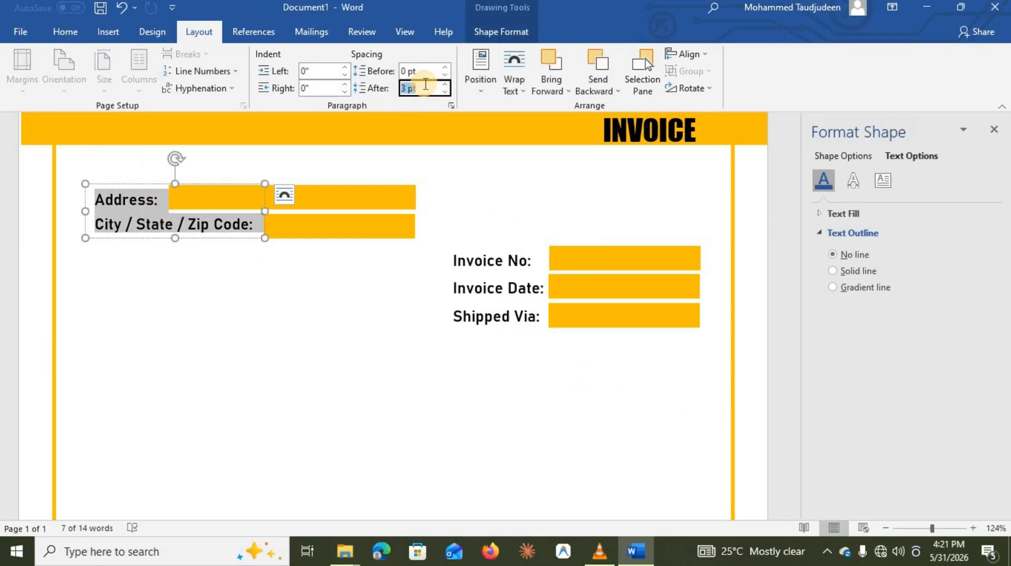
pyautogui.write('6')
pyautogui.press('Return')
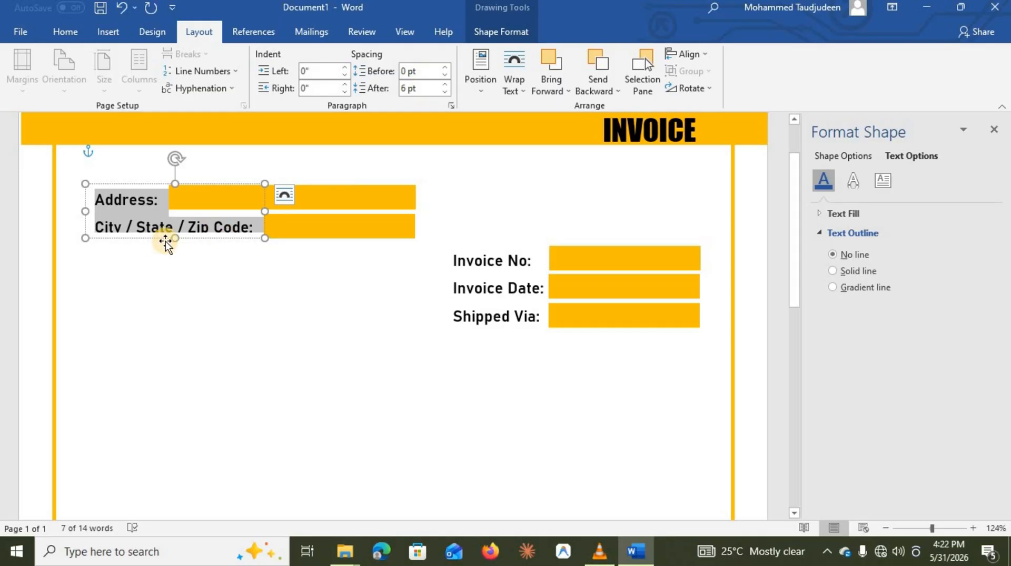
pyautogui.moveTo(173, 238)
pyautogui.mouseDown()
pyautogui.moveTo(176, 248)
pyautogui.moveTo(183, 239)
pyautogui.mouseUp()
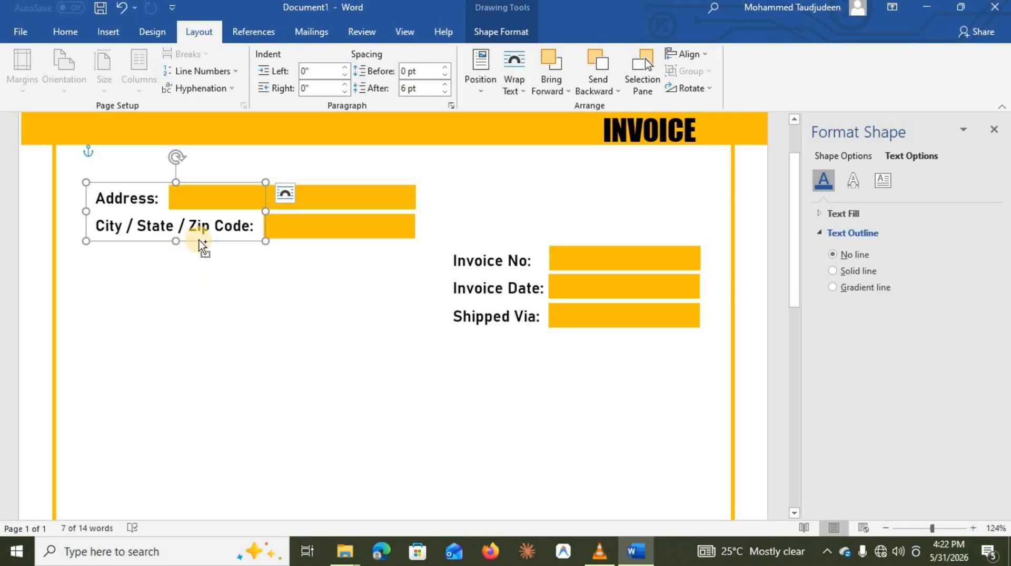
# Copy the address text box below the original, replace its text with "SOLD TO:" and shrink the box to fit
pyautogui.moveTo(203, 245); pyautogui.dragTo(203, 303)
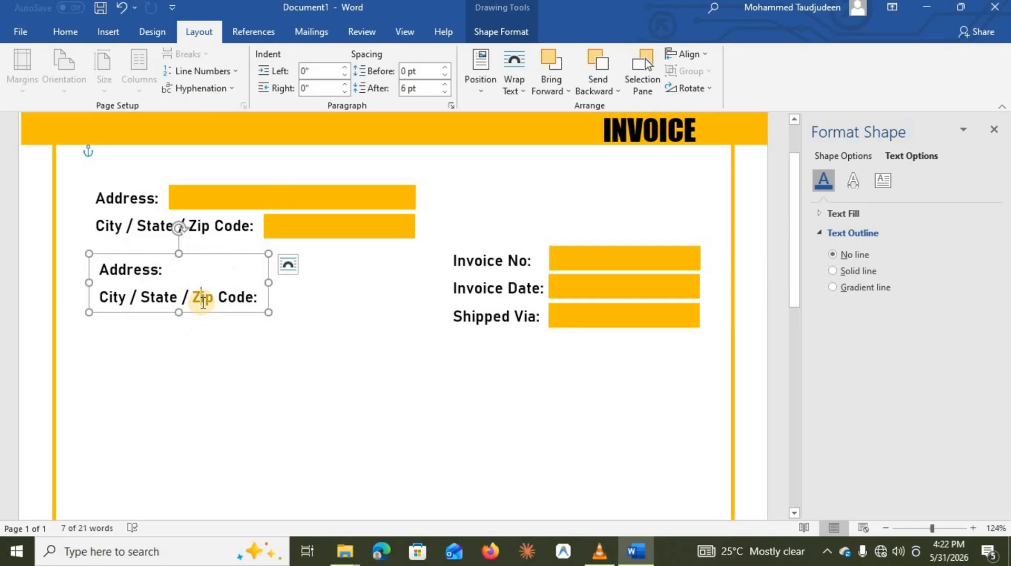
pyautogui.hotkey('ctrl', 'a')
pyautogui.write('D')
pyautogui.press('BackSpace')
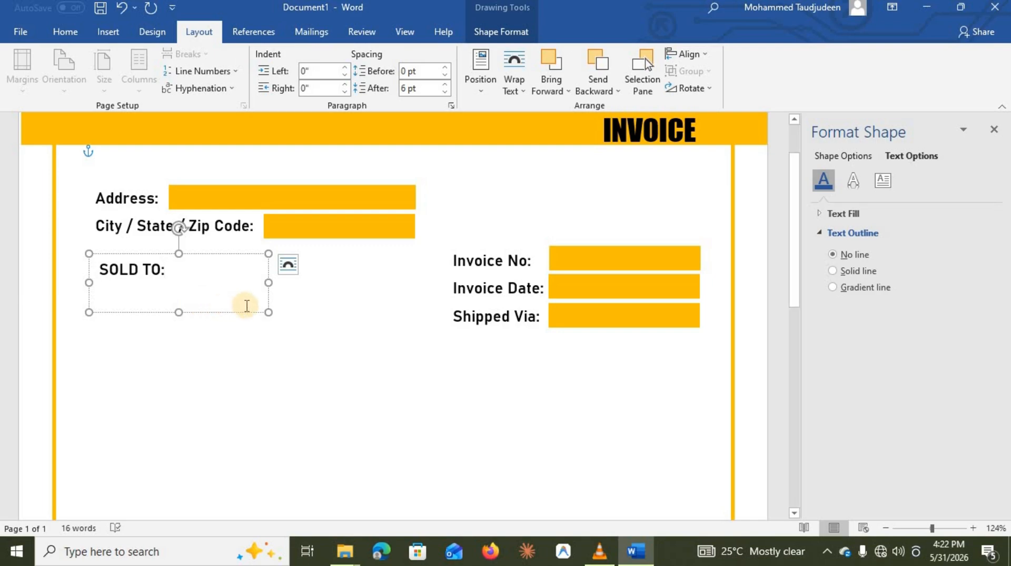
pyautogui.moveTo(268, 311); pyautogui.dragTo(160, 312)
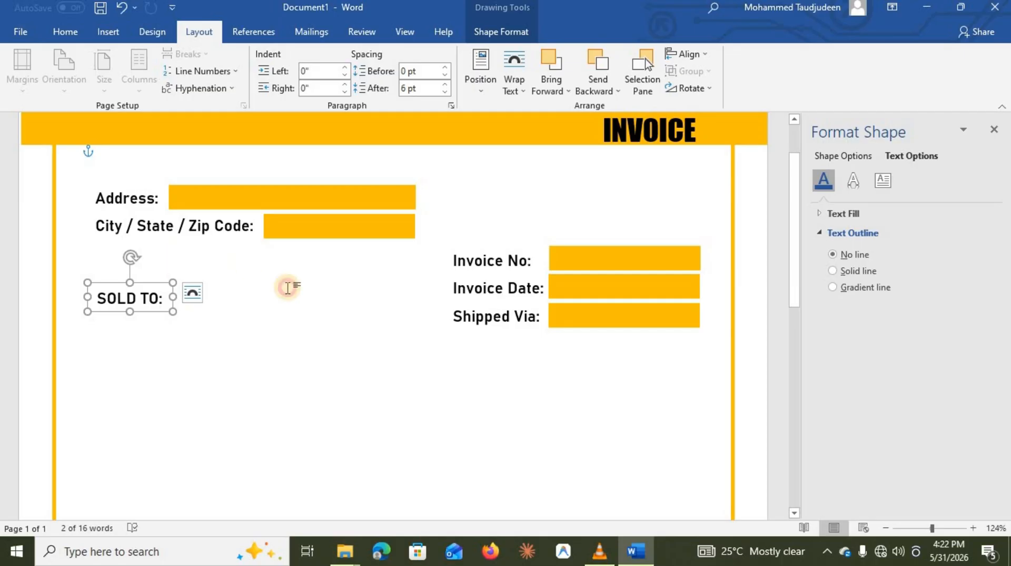
# Draw a horizontal line about 3.58" long beneath the SOLD TO: label, ending level with the right edge of the address bars
pyautogui.click(288, 286)
pyautogui.click(103, 35)
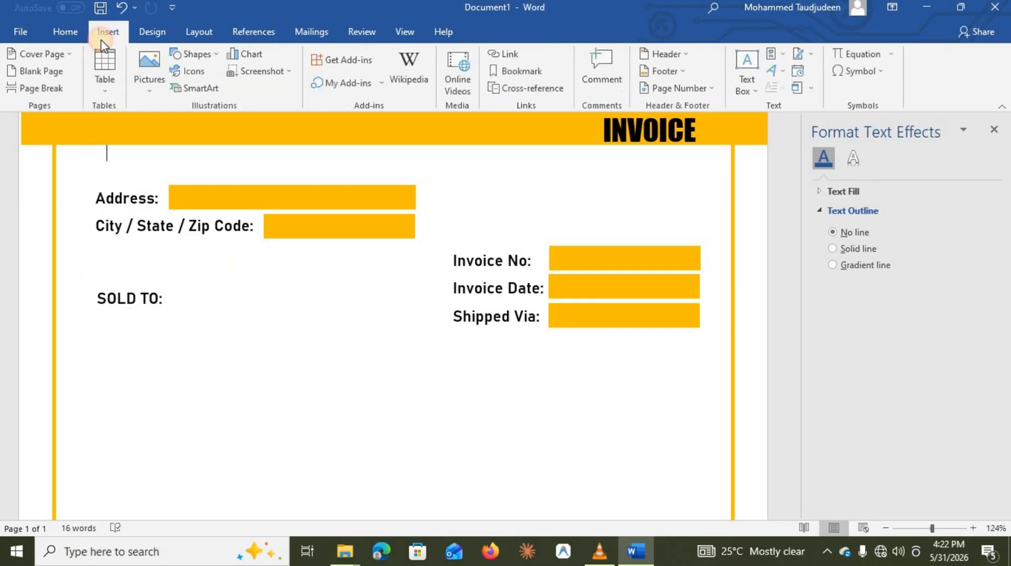
pyautogui.click(197, 54)
pyautogui.click(196, 88)
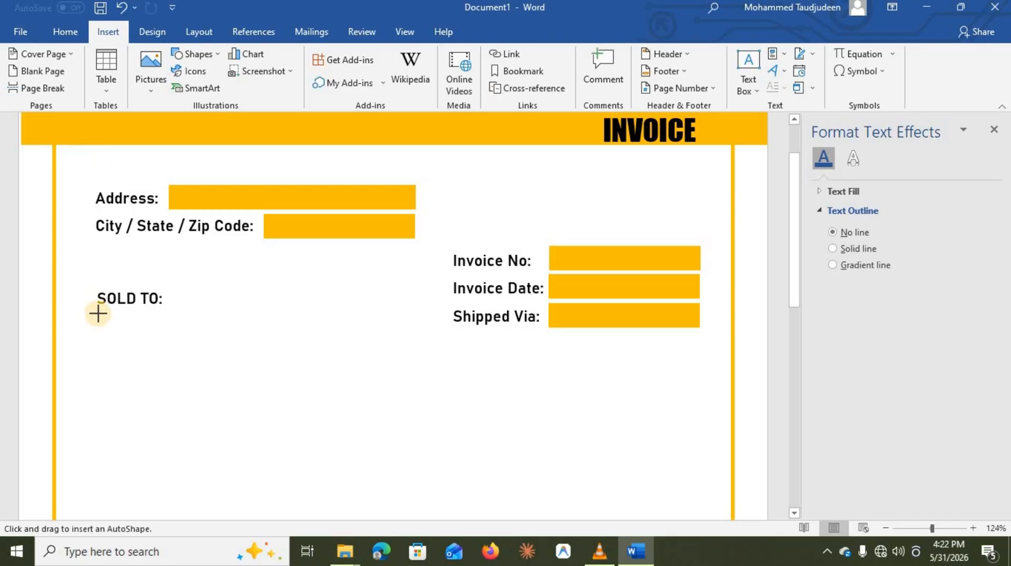
pyautogui.moveTo(99, 312); pyautogui.dragTo(383, 311)
pyautogui.moveTo(402, 311); pyautogui.dragTo(417, 313)
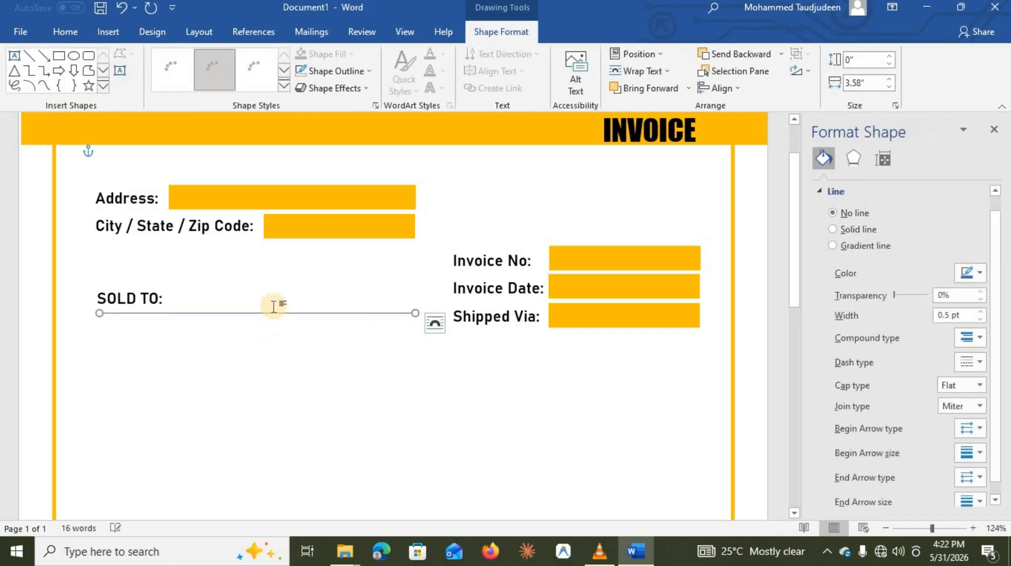
# Set the line under SOLD TO: to a width of 1.5 pt and colour it black
pyautogui.moveTo(951, 314); pyautogui.dragTo(930, 324)
pyautogui.write('1')
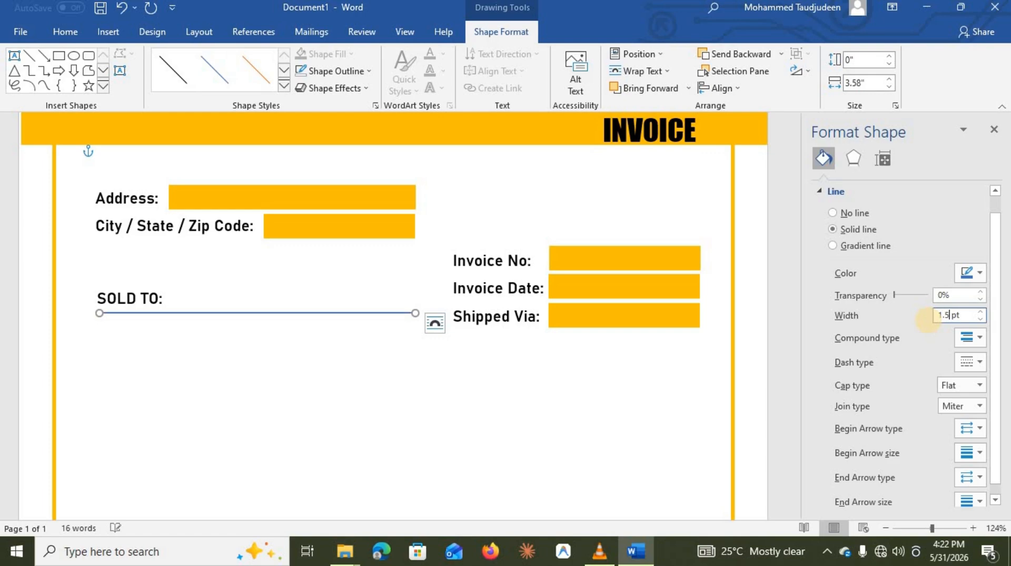
pyautogui.write('.5')
pyautogui.click(971, 272)
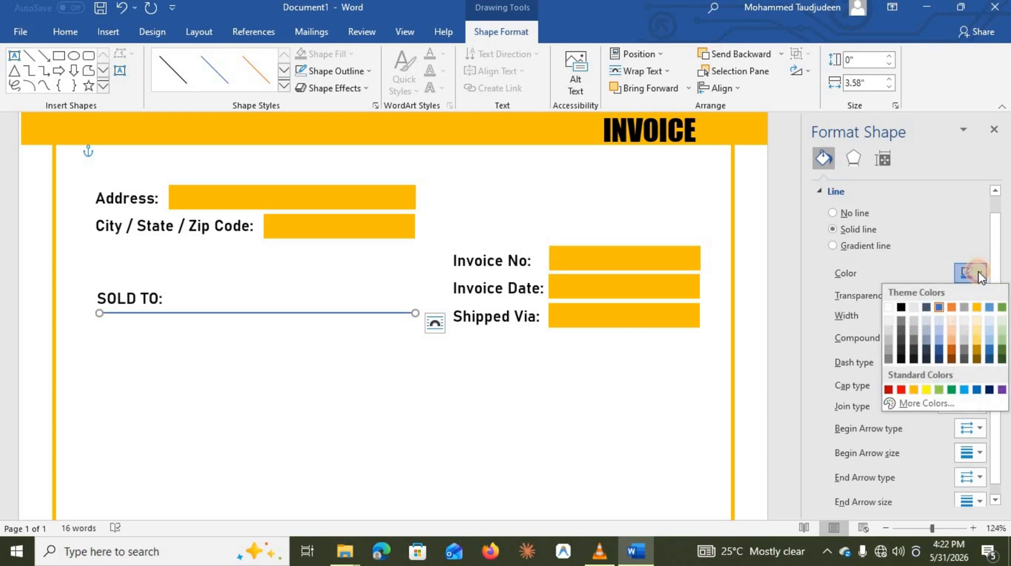
pyautogui.click(900, 309)
pyautogui.click(409, 395)
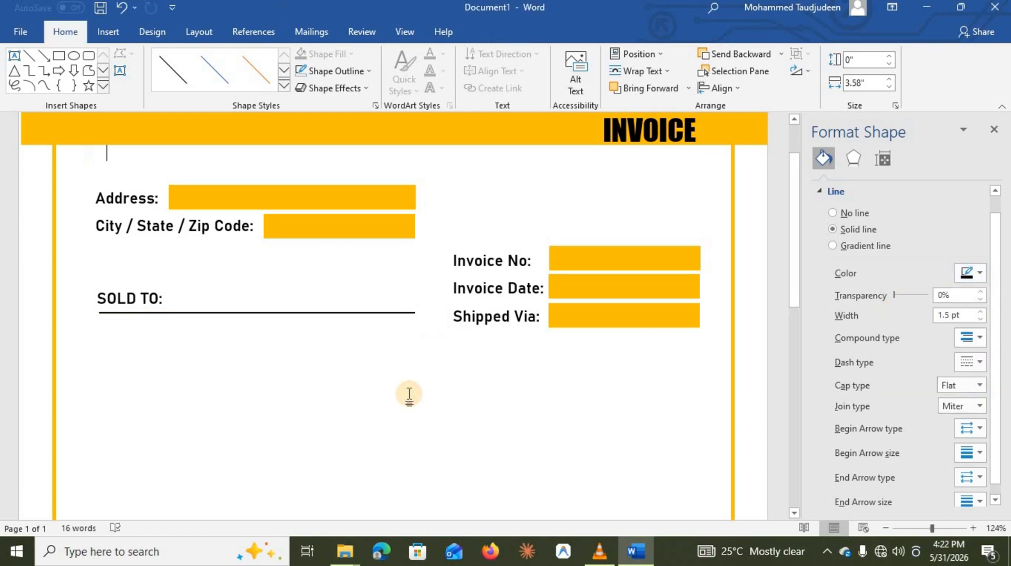
# Copy the Address and City / State / Zip Code text box to just beneath the SOLD TO: line
pyautogui.click(194, 235)
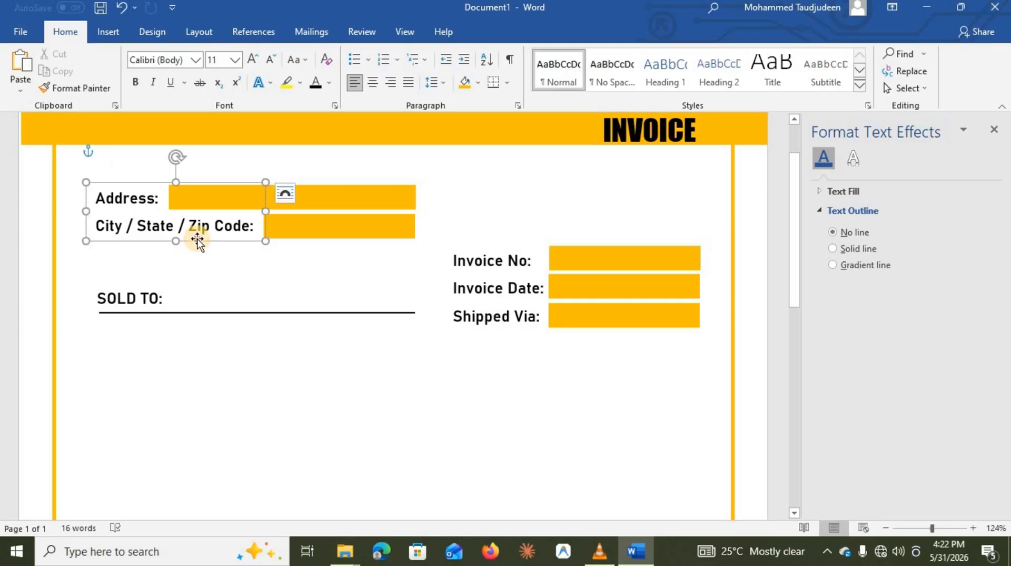
pyautogui.click(191, 337)
pyautogui.hotkey('ctrl', 'v')
pyautogui.click(183, 347)
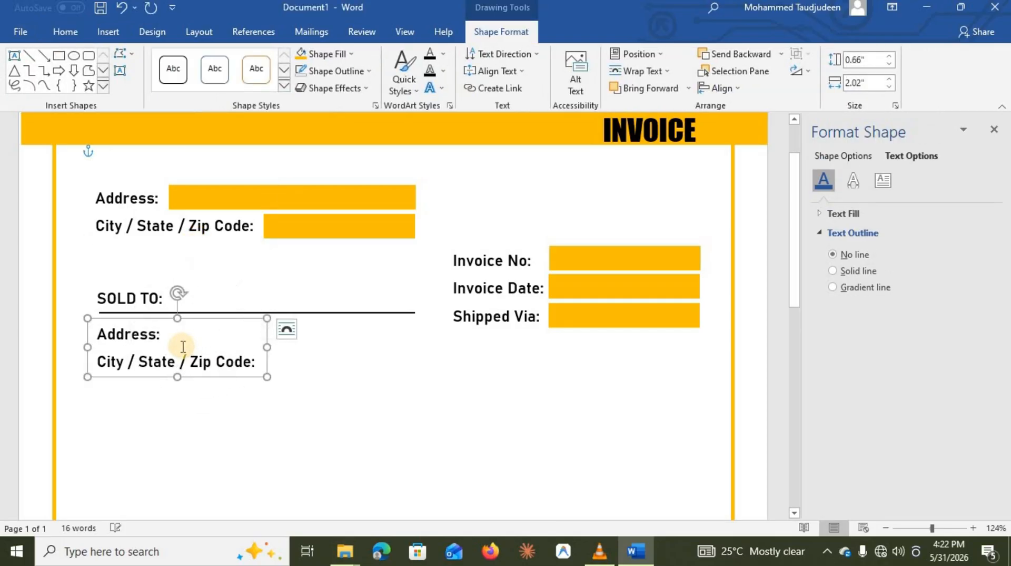
# Add a "Name:" line above Address: in the copied text box and extend the box downward to show all three lines
pyautogui.hotkey('ctrl', 'a')
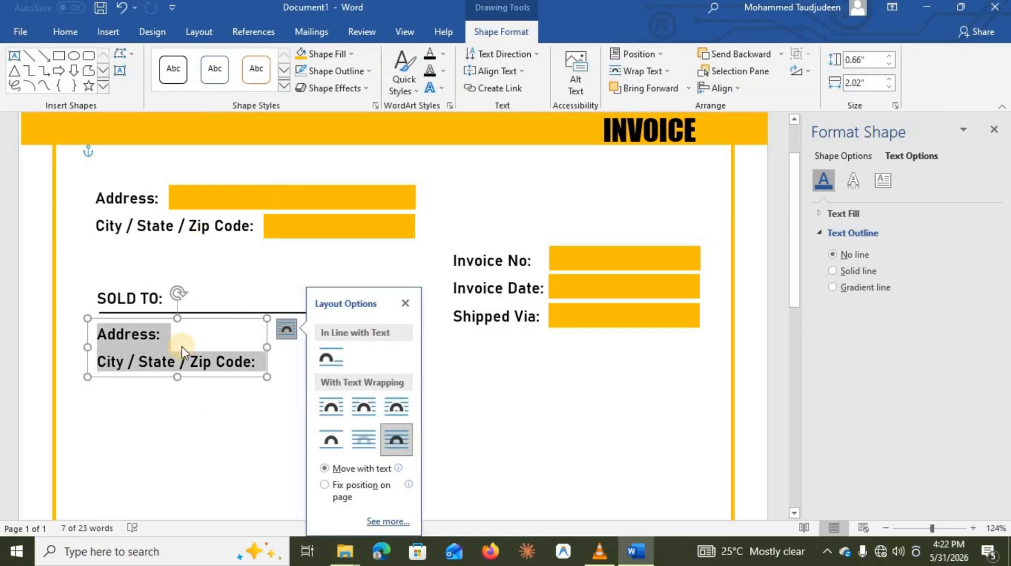
pyautogui.click(182, 346)
pyautogui.hotkey('ctrl', 'z')
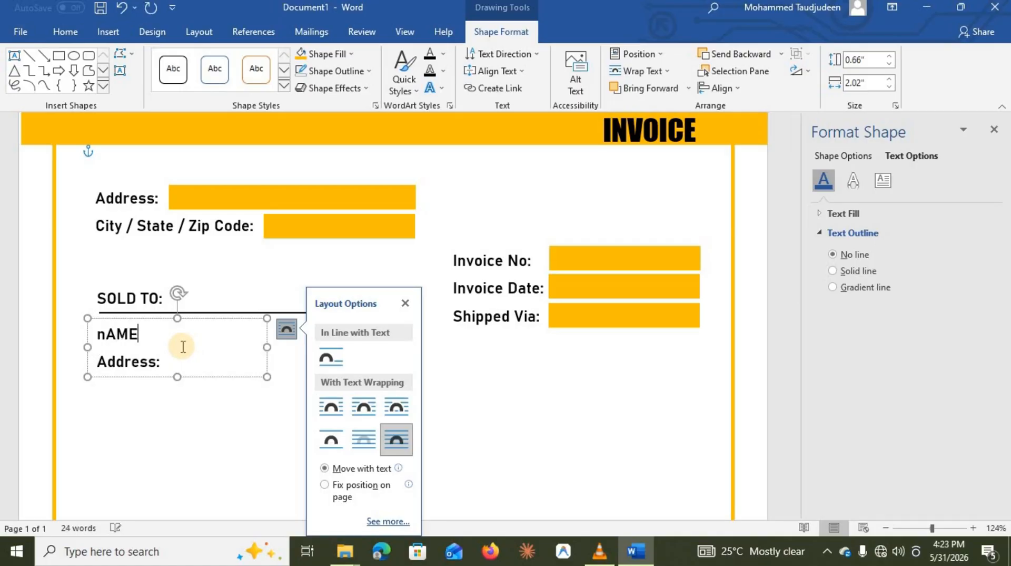
pyautogui.write('Na')
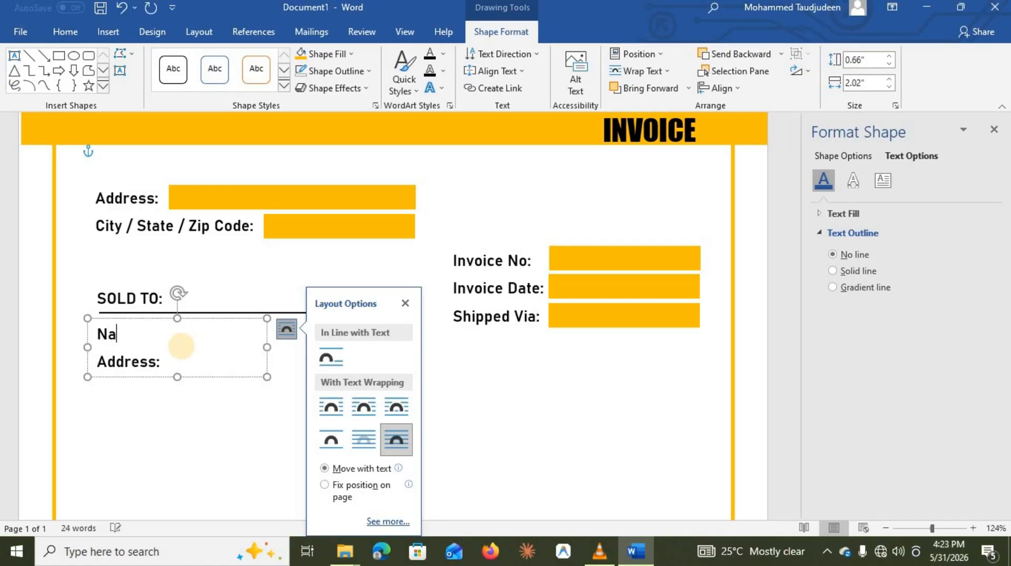
pyautogui.write('me:')
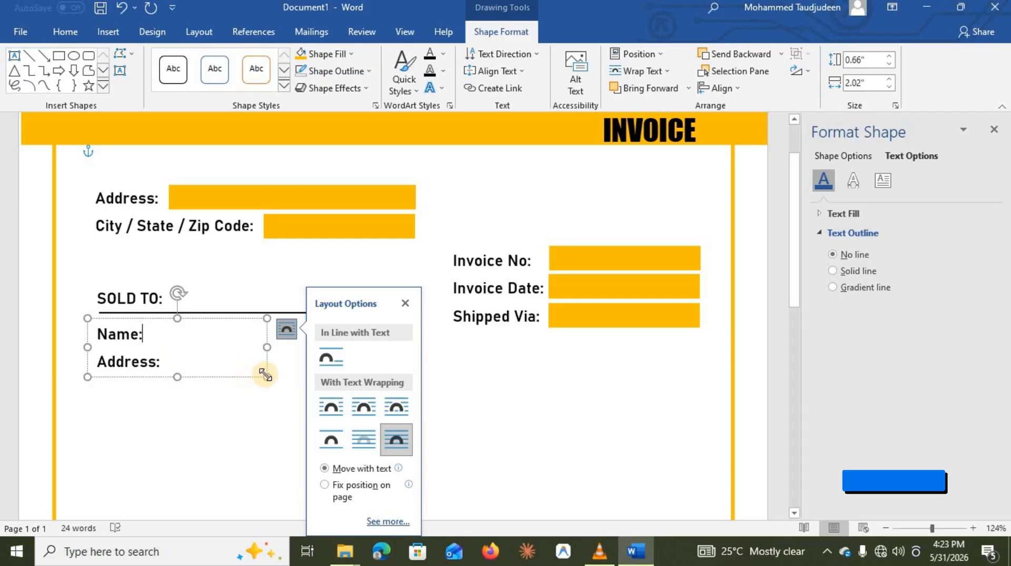
pyautogui.moveTo(267, 378); pyautogui.dragTo(266, 400)
# Copy orange bars beside the SOLD TO Name, Address and City / State / Zip Code labels, making the Name and Address bars 2.81" wide
pyautogui.click(308, 198)
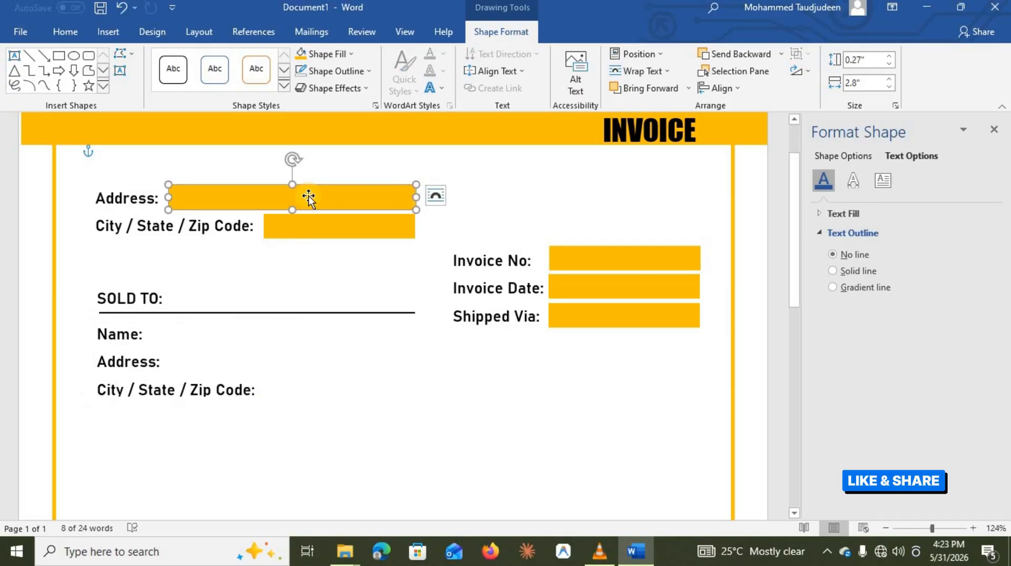
pyautogui.moveTo(309, 198); pyautogui.dragTo(315, 322)
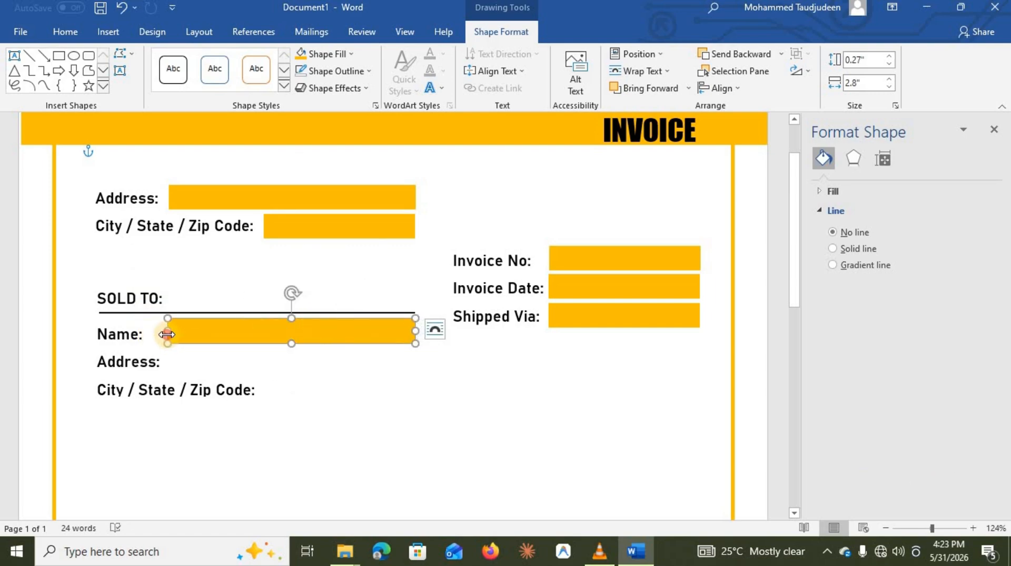
pyautogui.moveTo(167, 334); pyautogui.dragTo(179, 359)
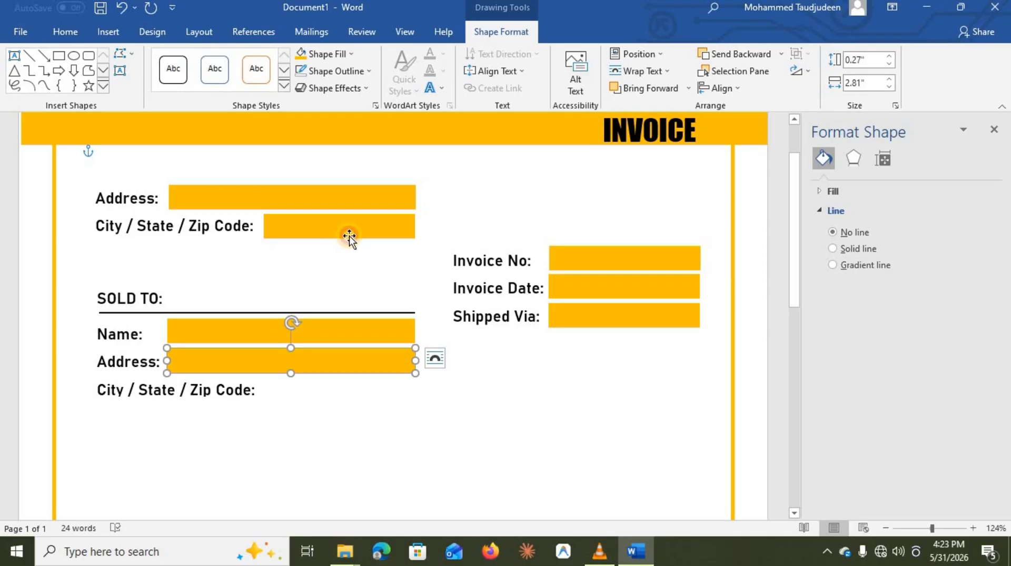
pyautogui.moveTo(350, 236); pyautogui.dragTo(349, 394)
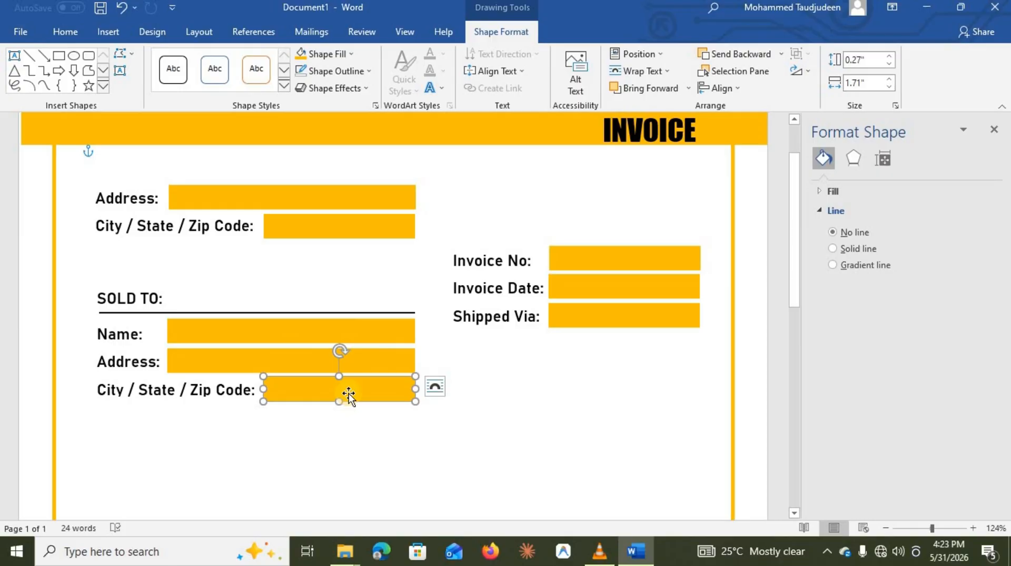
# Copy the three-line SOLD TO labels' text box below the original, and extend the original's height to about 0.96"
pyautogui.click(231, 403)
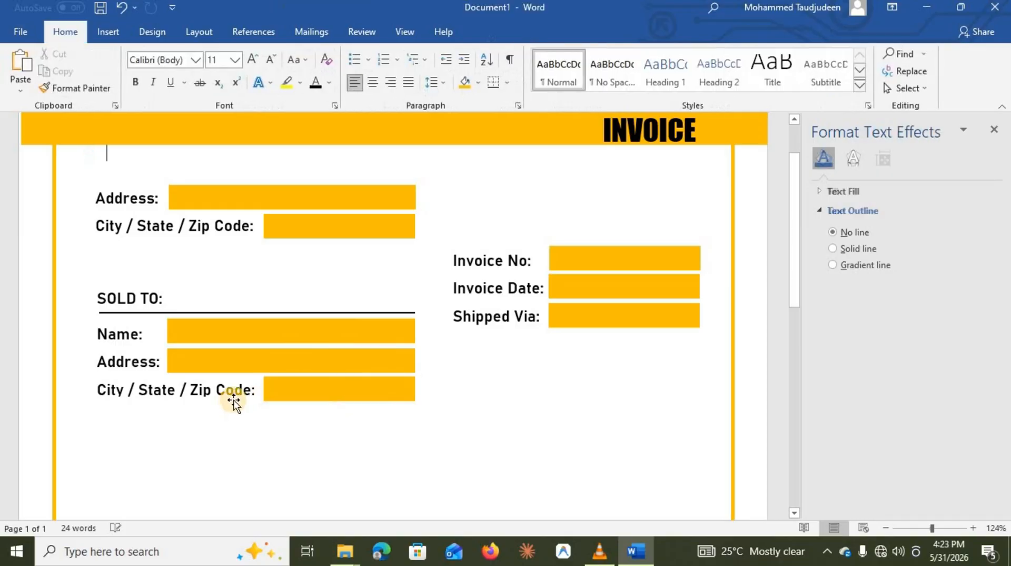
pyautogui.click(235, 402)
pyautogui.moveTo(235, 401); pyautogui.dragTo(235, 466)
pyautogui.scroll(-3, 222, 464)
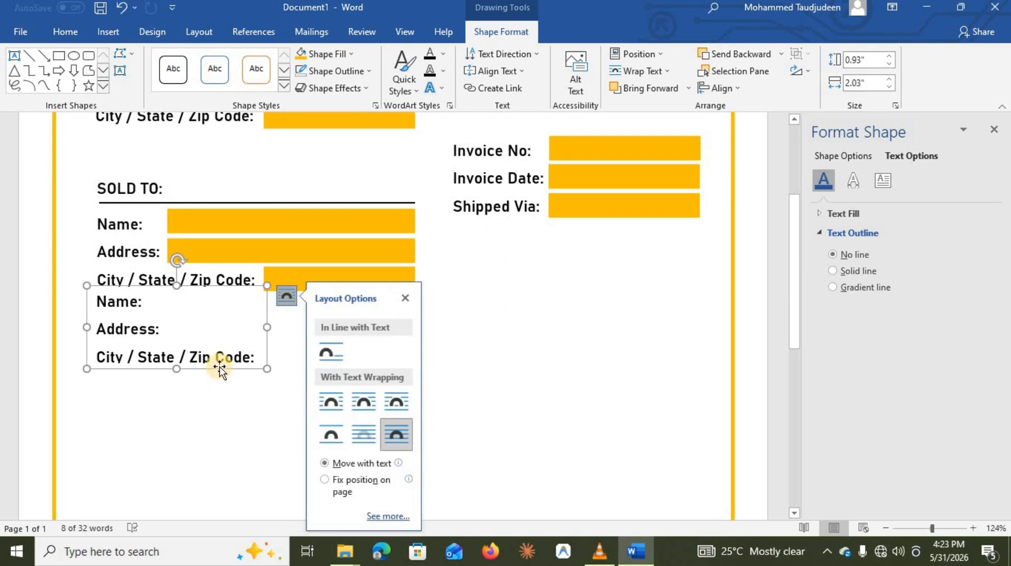
pyautogui.moveTo(219, 368); pyautogui.dragTo(219, 392)
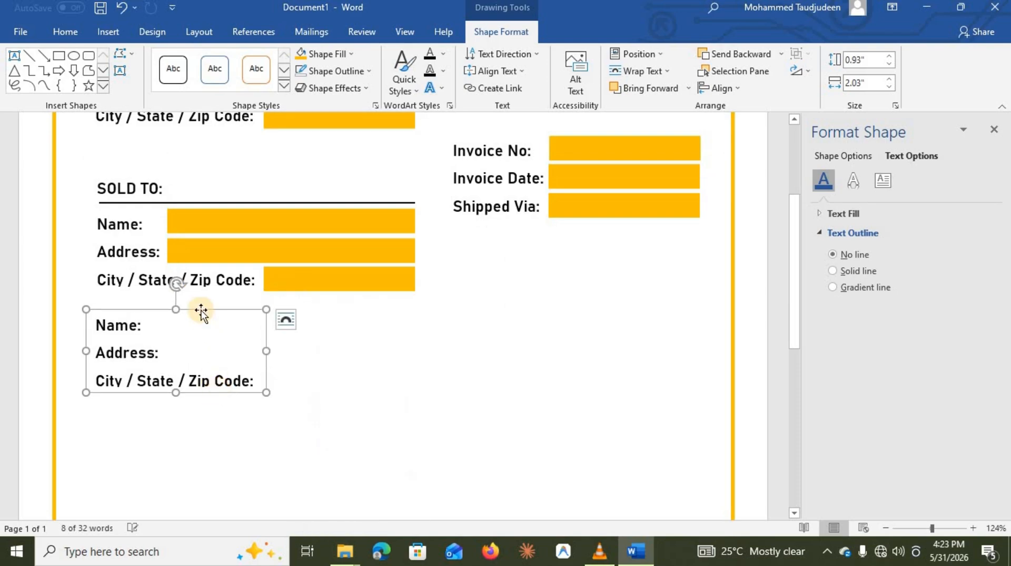
pyautogui.click(203, 284)
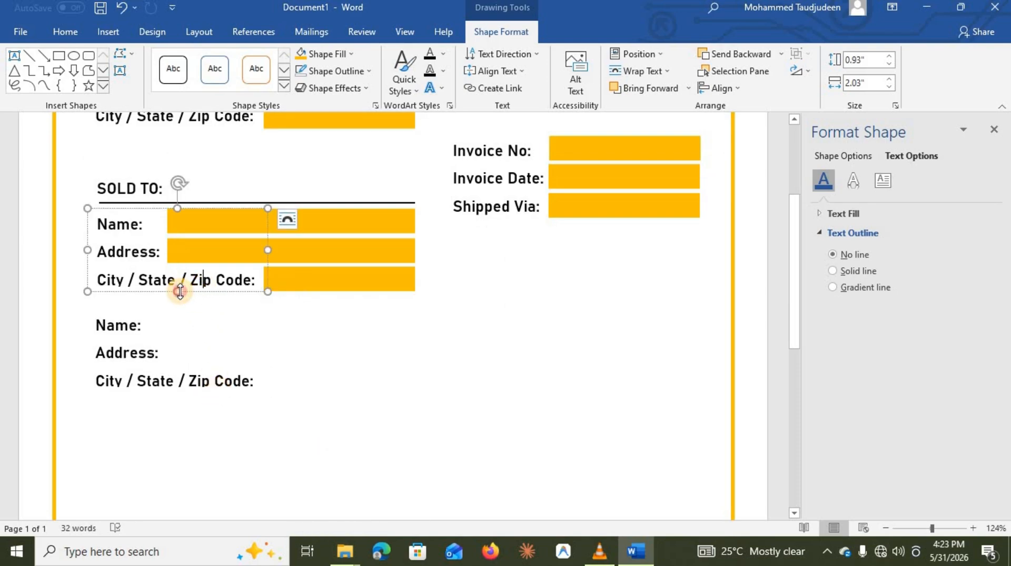
pyautogui.moveTo(179, 292); pyautogui.dragTo(179, 293)
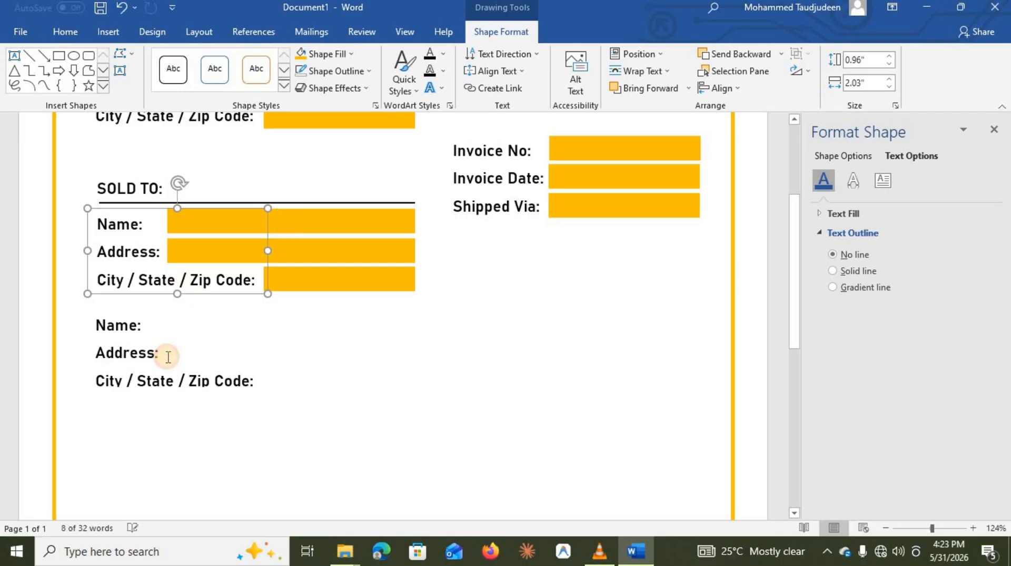
# Replace the text of the lower copied text box with "Shipped To:" and shrink the box to fit
pyautogui.tripleClick(168, 357)
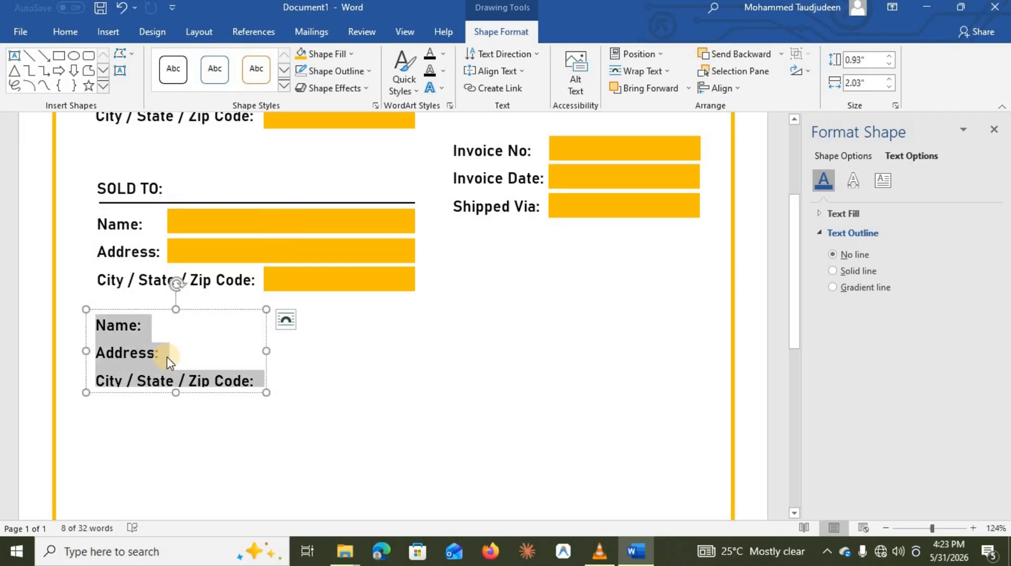
pyautogui.write('Shipped To:')
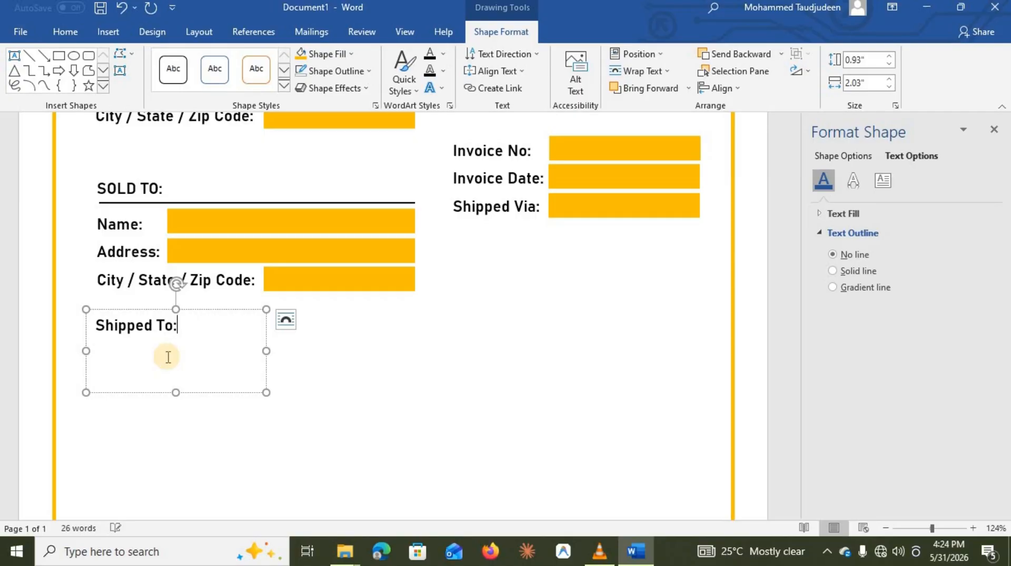
pyautogui.moveTo(266, 392); pyautogui.dragTo(169, 349)
# Copy the orange Name bar beside Shipped To: and narrow it to 2.64" so it ends level with the bars above
pyautogui.moveTo(246, 215); pyautogui.dragTo(259, 314)
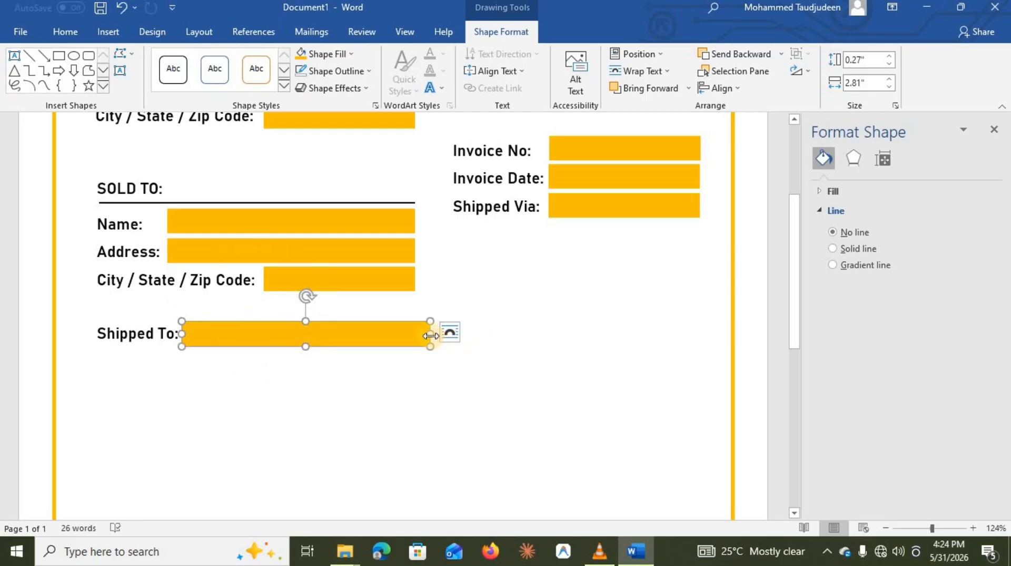
pyautogui.moveTo(429, 333); pyautogui.dragTo(415, 333)
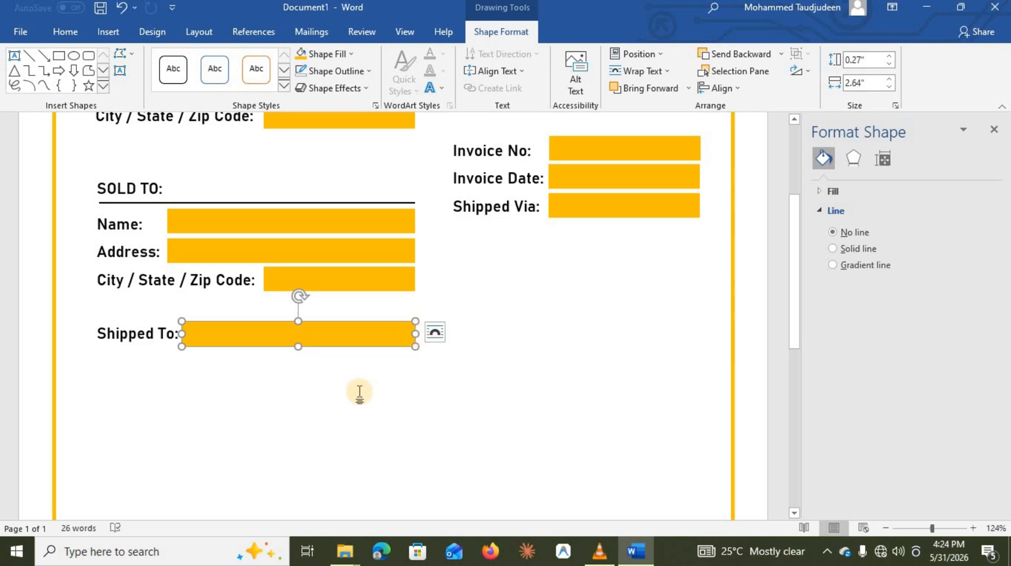
pyautogui.click(268, 403)
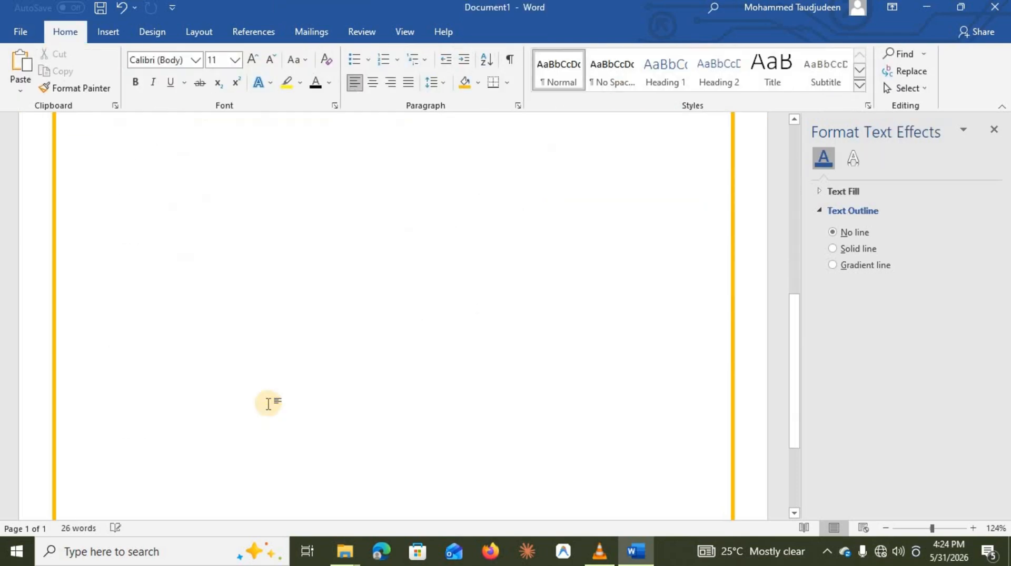
# Move the SOLD TO: label and its underline together slightly upward, away from the Name field
pyautogui.scroll(1, 270, 405)
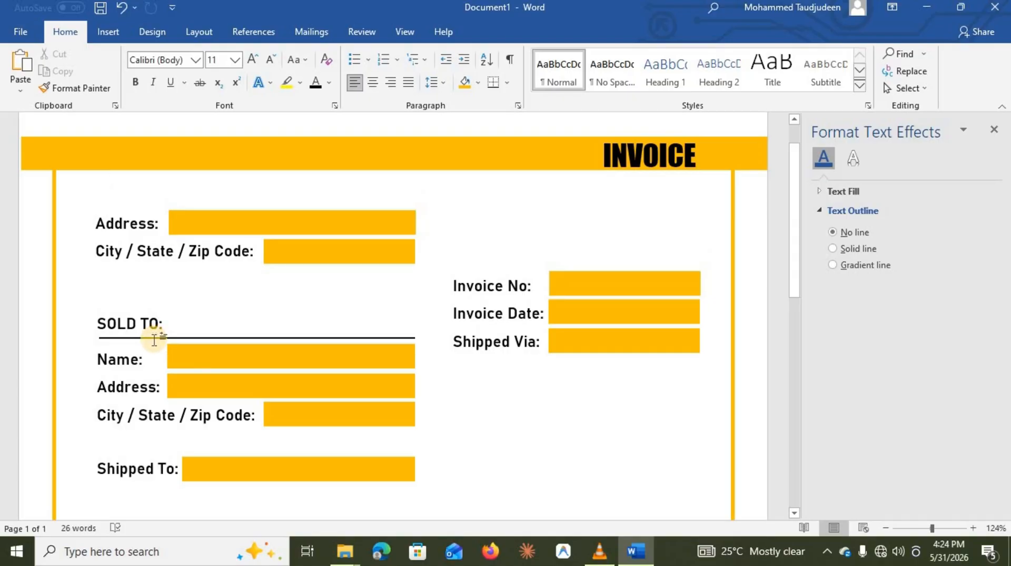
pyautogui.scroll(-3, 154, 340)
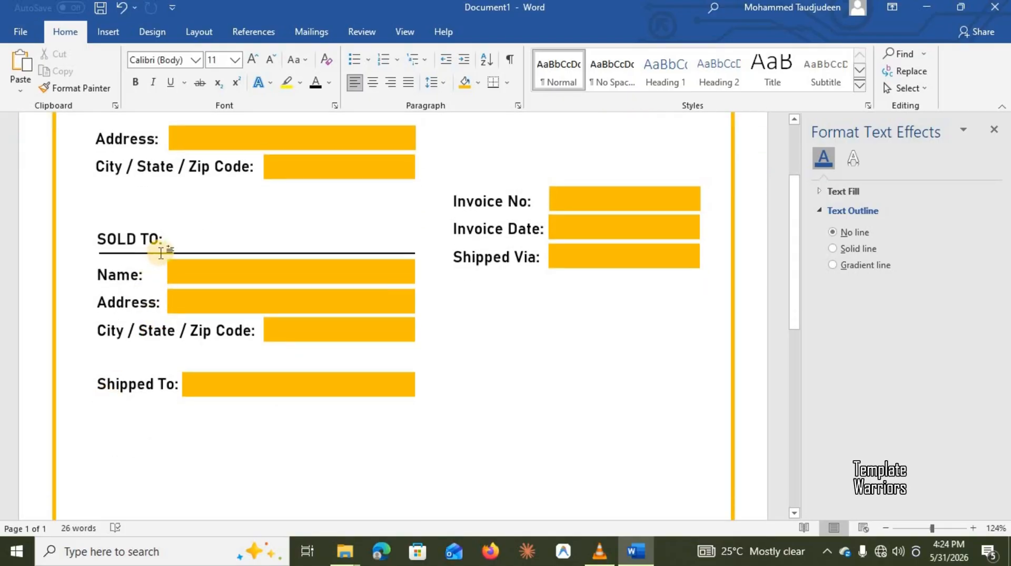
pyautogui.click(160, 254)
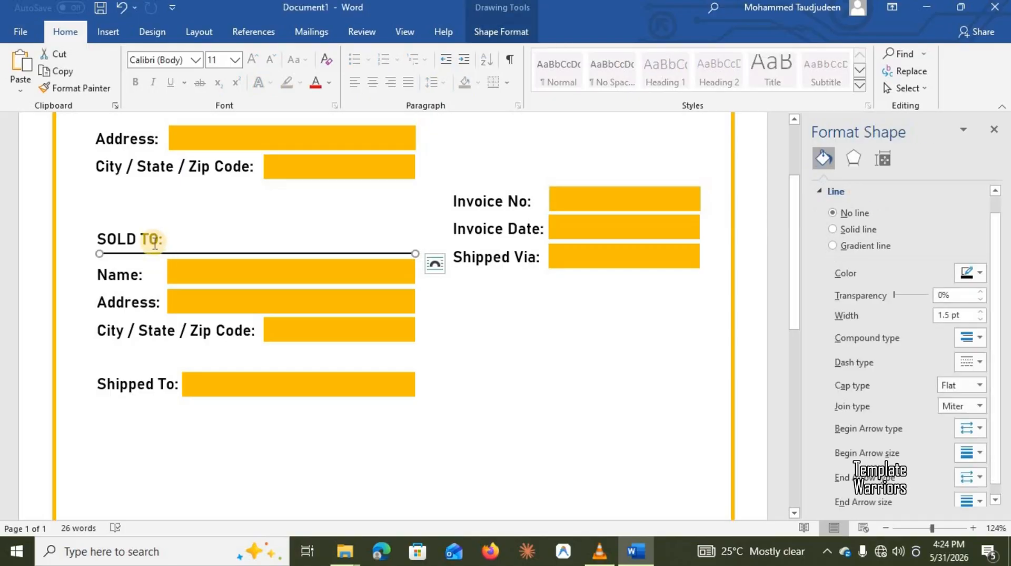
pyautogui.keyDown('shift'); pyautogui.click(154, 248); pyautogui.keyUp('shift')
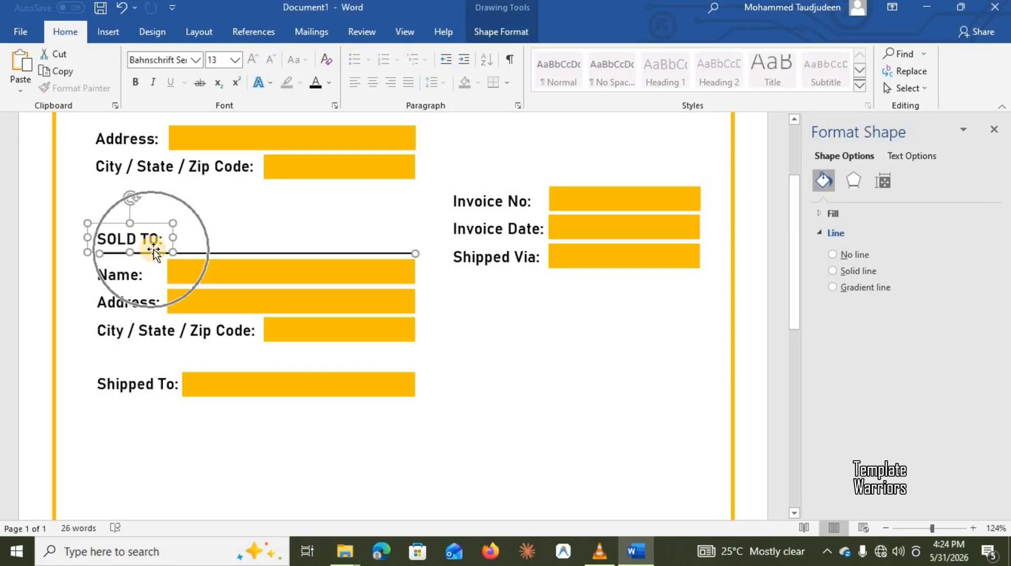
pyautogui.moveTo(156, 245); pyautogui.dragTo(156, 241)
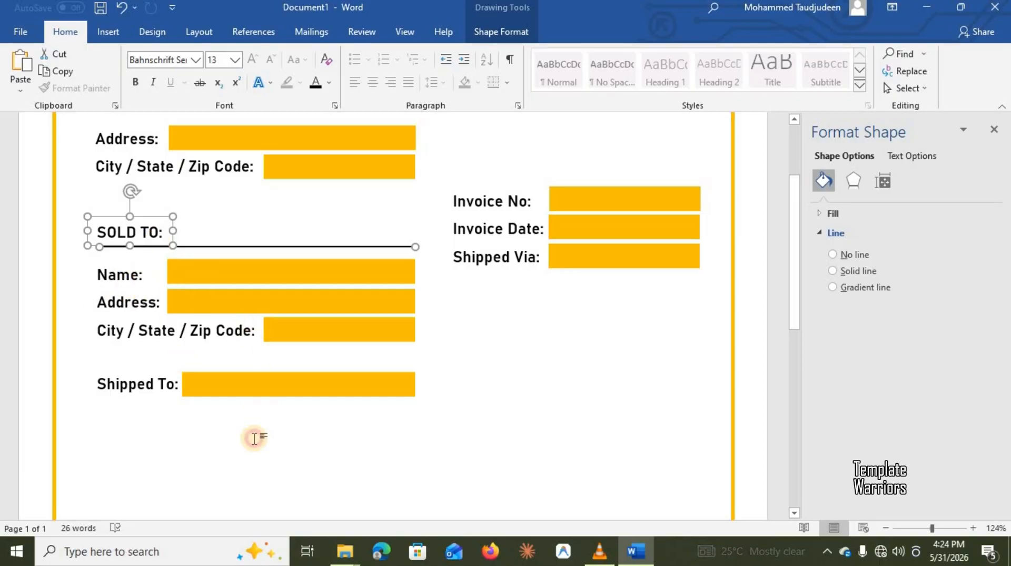
pyautogui.click(255, 437)
# Insert a table of four columns and two rows below the Shipped To: field and increase the height of its rows
pyautogui.scroll(1, 259, 304)
pyautogui.scroll(-6, 282, 307)
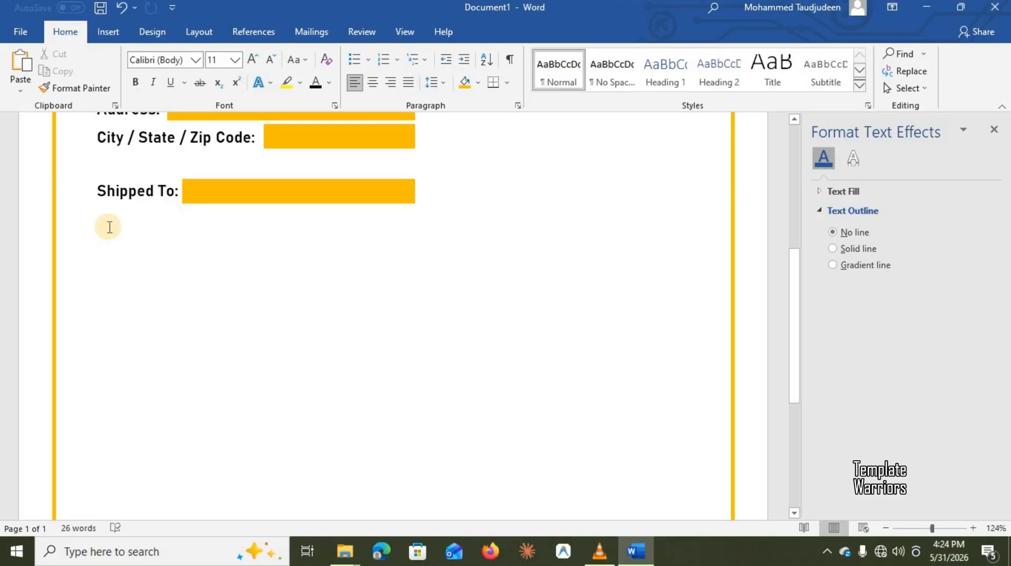
pyautogui.click(109, 31)
pyautogui.click(115, 80)
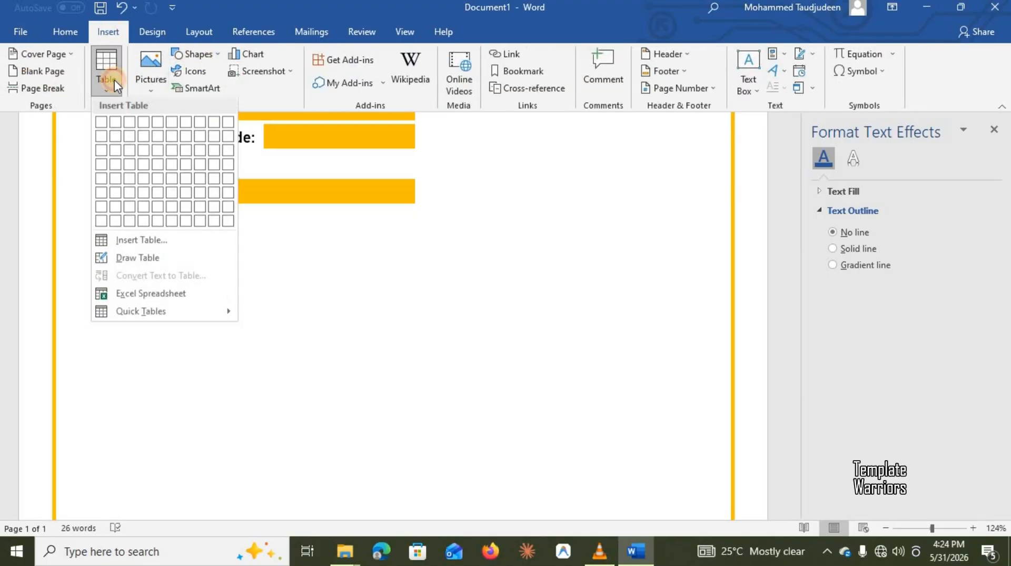
pyautogui.click(148, 141)
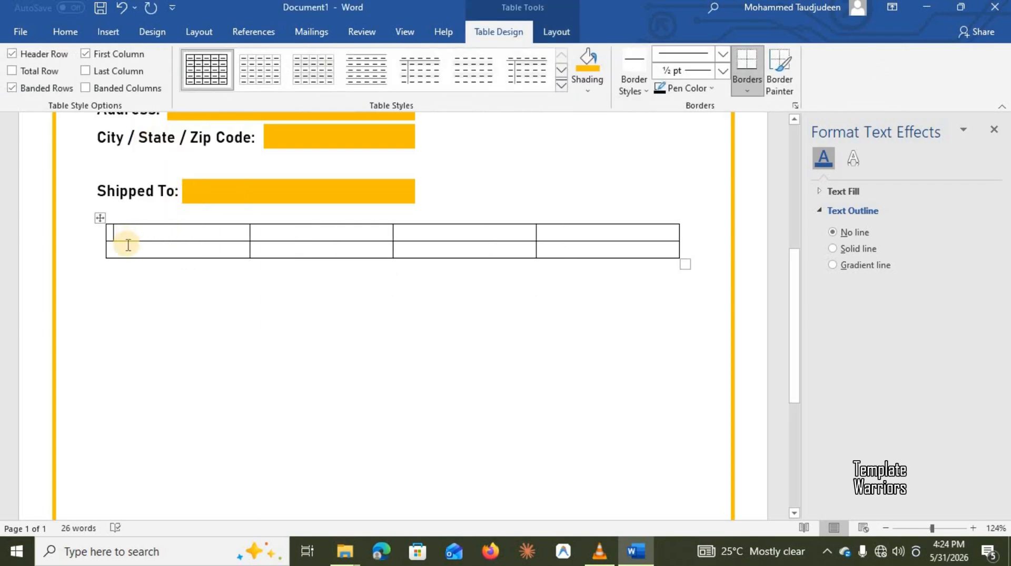
pyautogui.moveTo(129, 241); pyautogui.dragTo(126, 277)
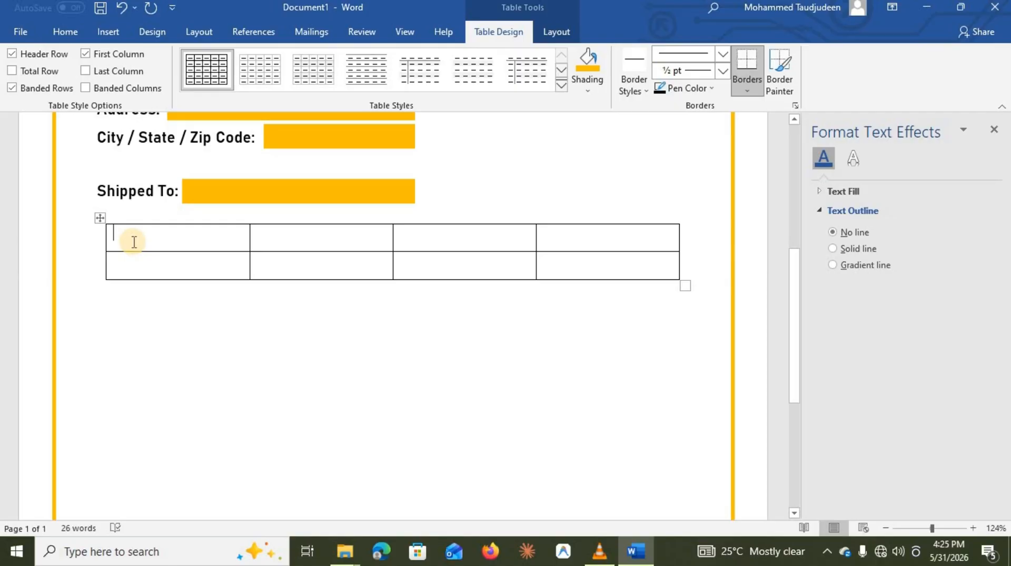
# Add a fifth column to the table and fill the header row with NO, DESCRIPTION, QUANTITY, UNIT PRICE and TOTAL
pyautogui.write('No')
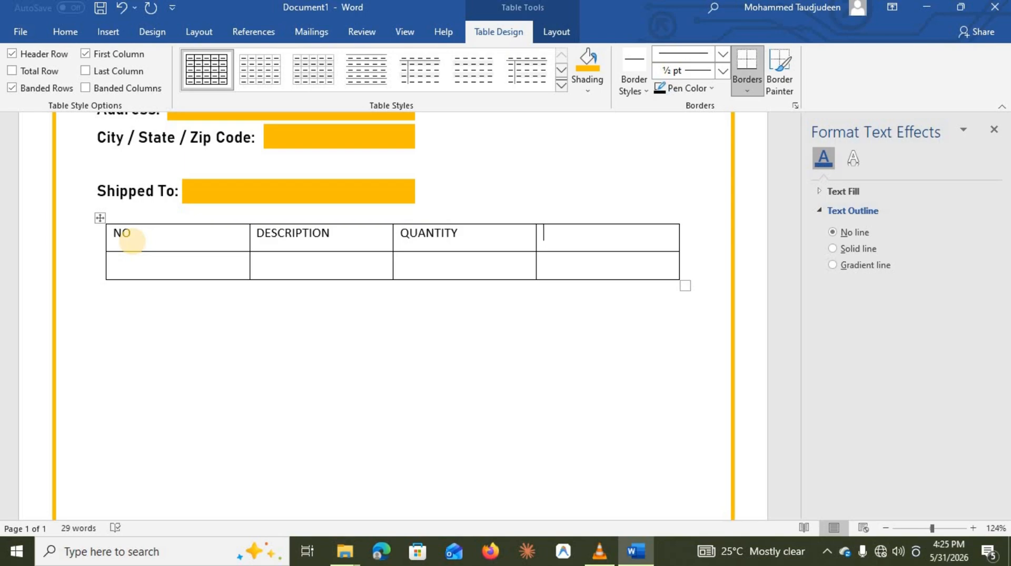
pyautogui.click(680, 222)
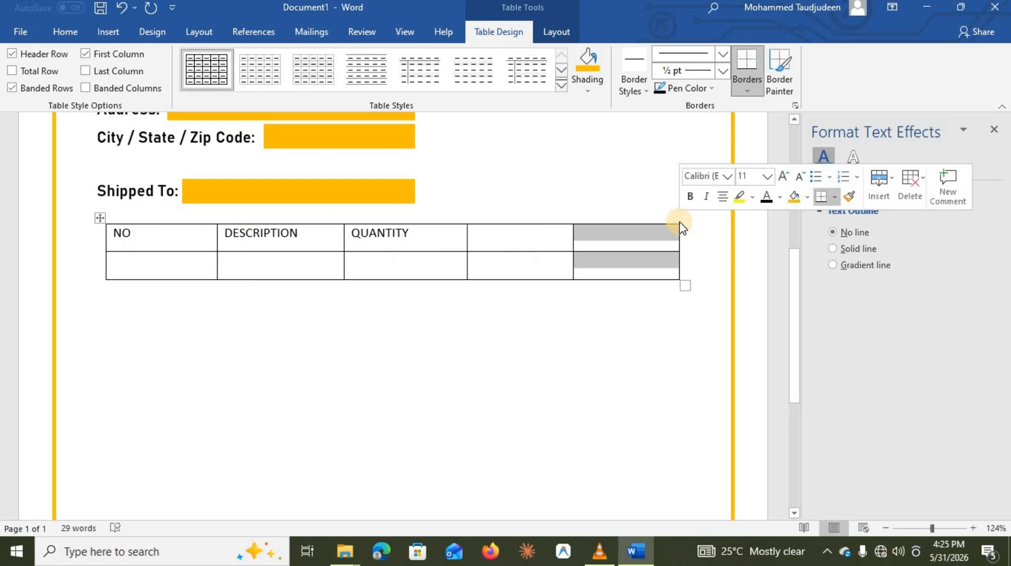
pyautogui.click(509, 236)
pyautogui.write('u')
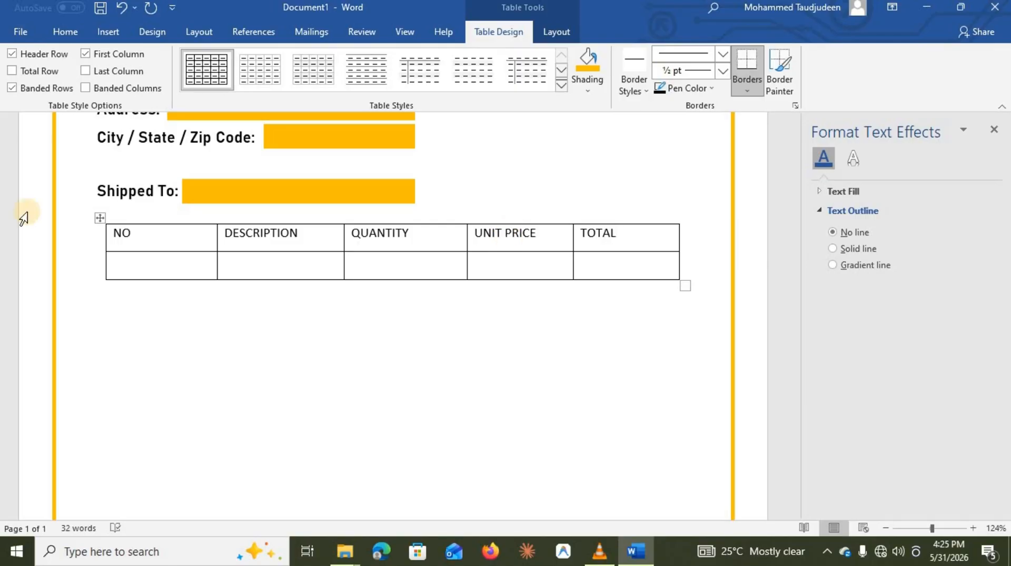
# Set the paragraph spacing before the table's header row text to 3 pt
pyautogui.click(73, 246)
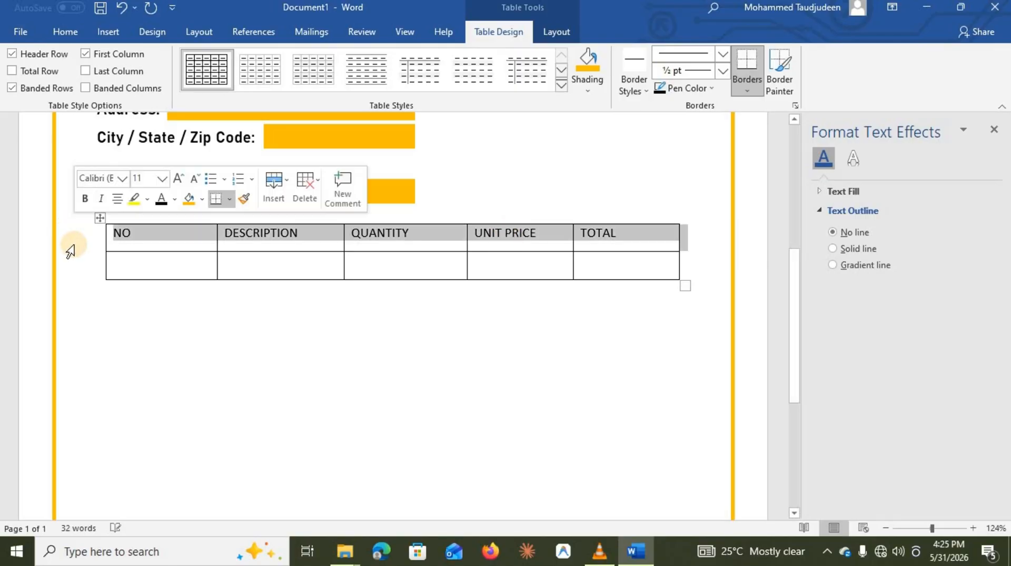
pyautogui.click(67, 37)
pyautogui.click(198, 32)
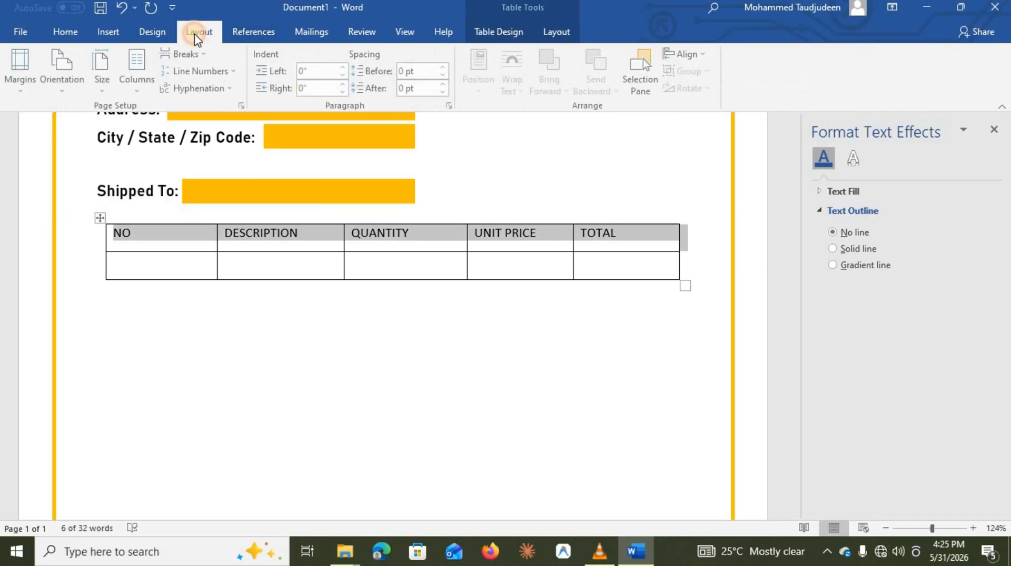
pyautogui.click(414, 88)
pyautogui.click(415, 71)
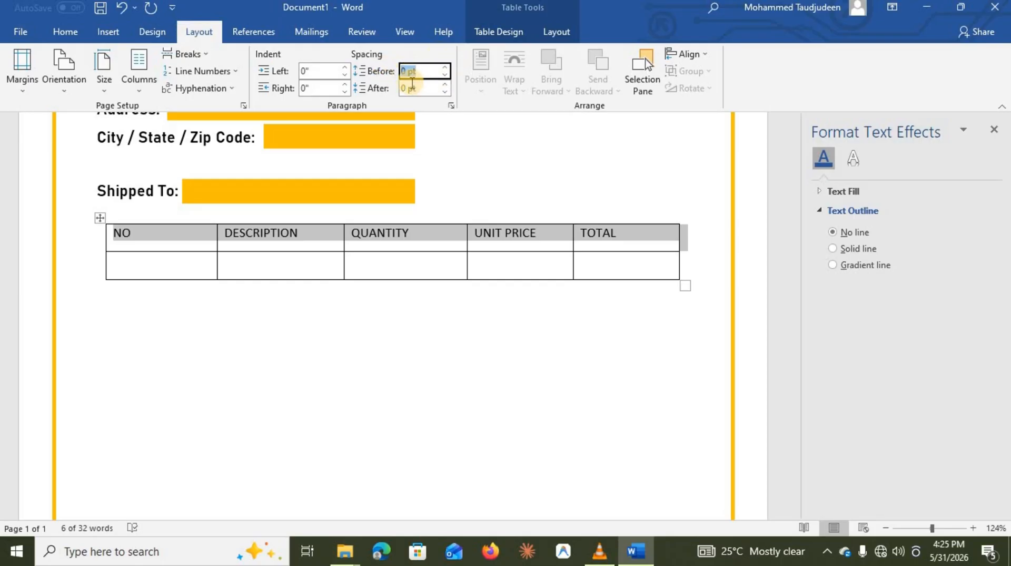
pyautogui.press('Return')
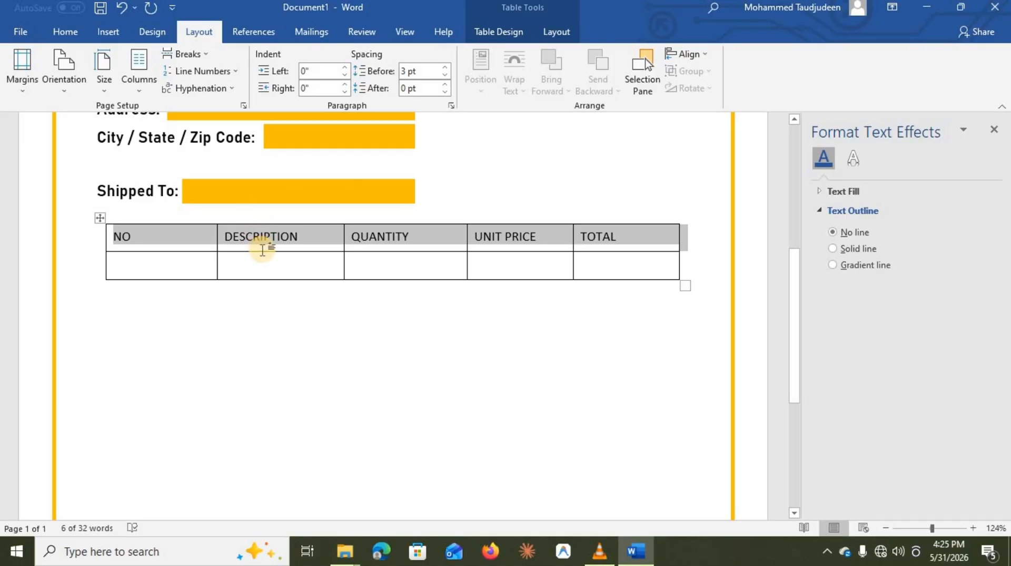
# Center the header row text and set it in Bahnschrift SemiBold at 14 pt
pyautogui.click(59, 32)
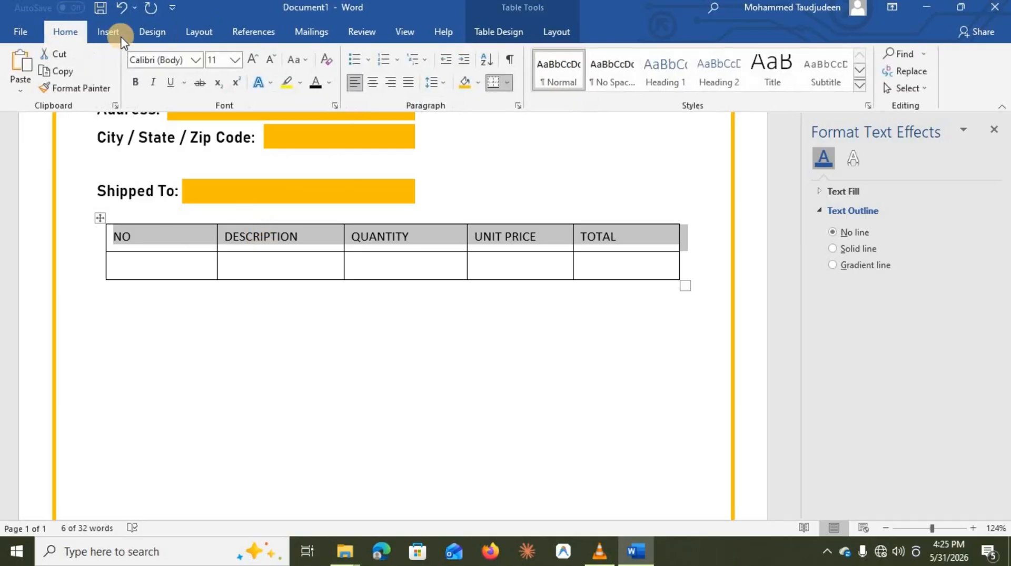
pyautogui.click(373, 83)
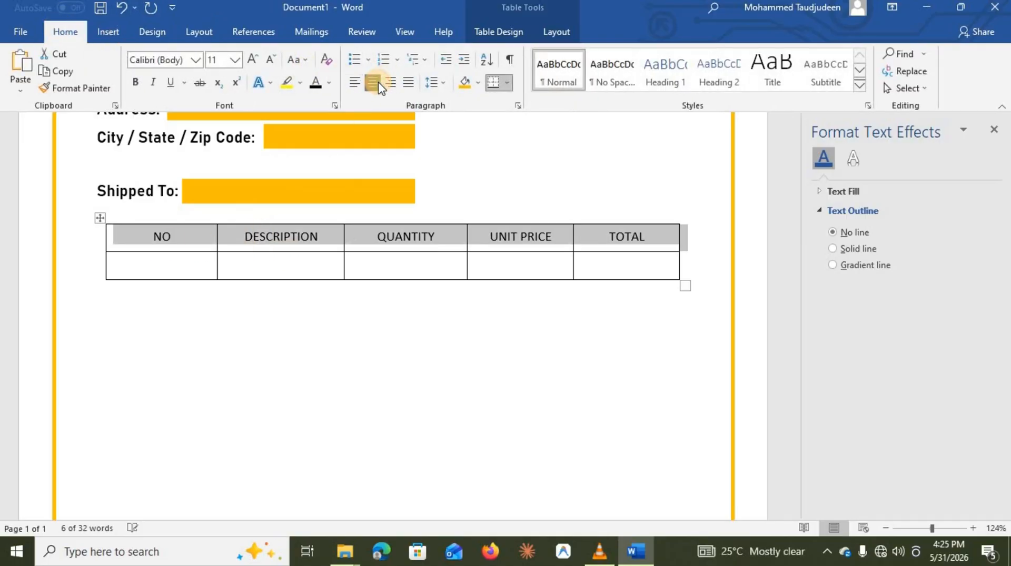
pyautogui.click(195, 61)
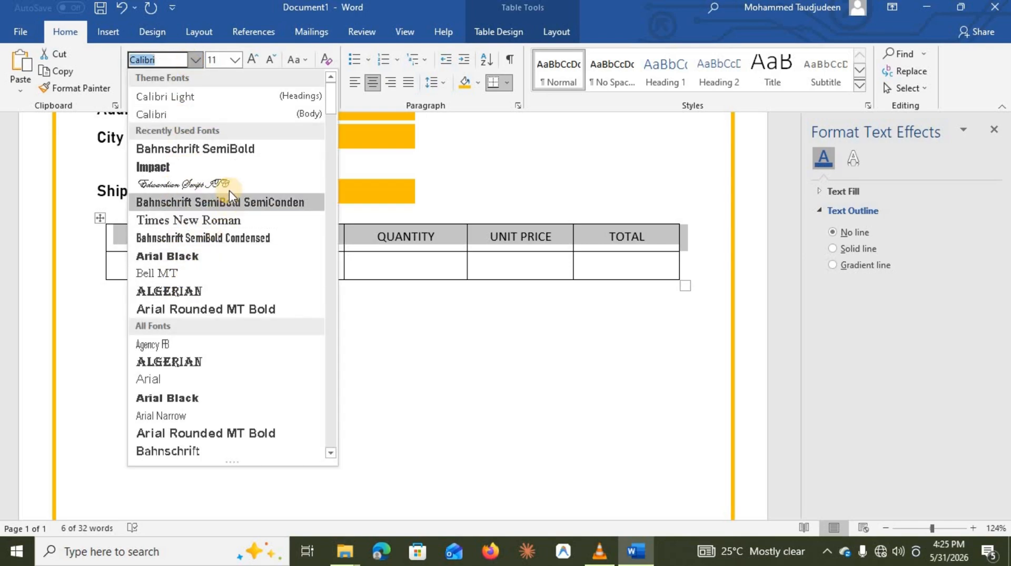
pyautogui.click(228, 148)
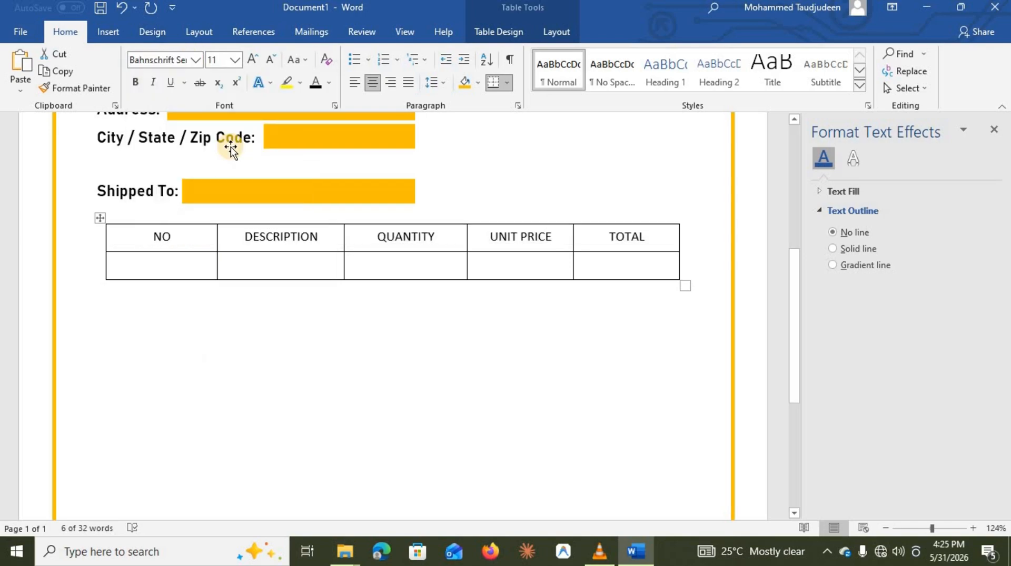
pyautogui.click(254, 60)
pyautogui.click(255, 60)
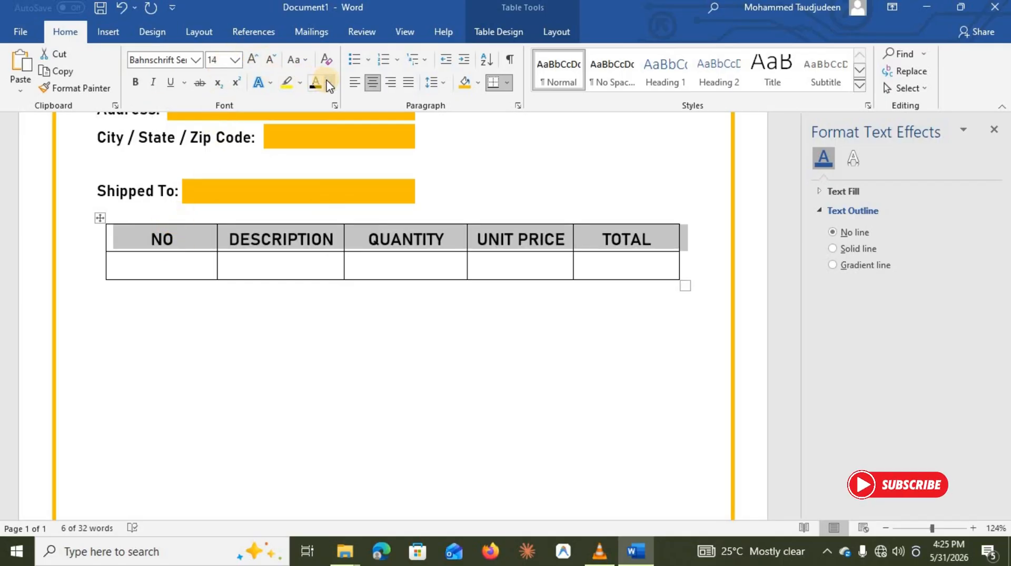
# Shade the table's header row with the standard orange color
pyautogui.click(329, 83)
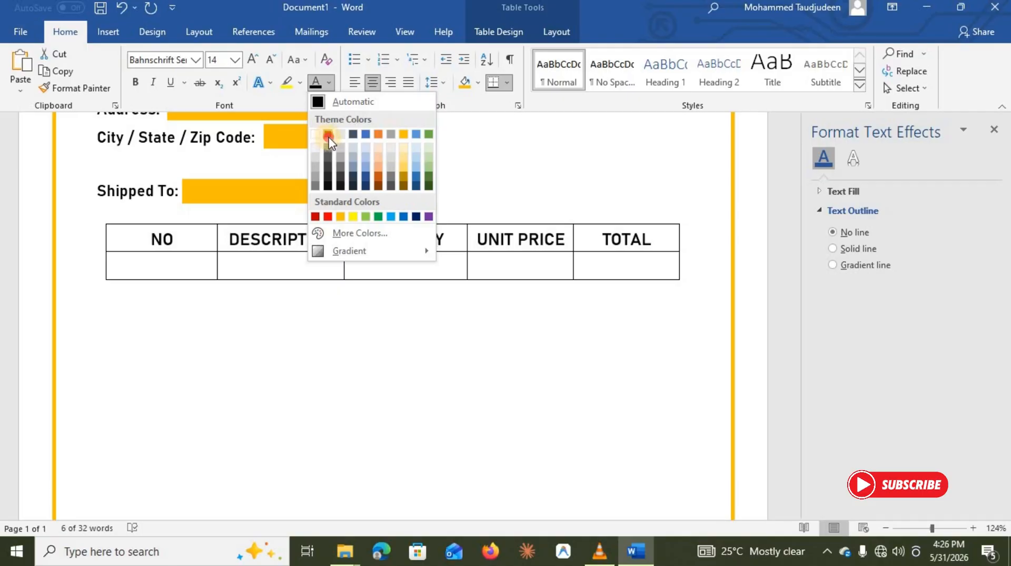
pyautogui.click(101, 244)
pyautogui.click(97, 242)
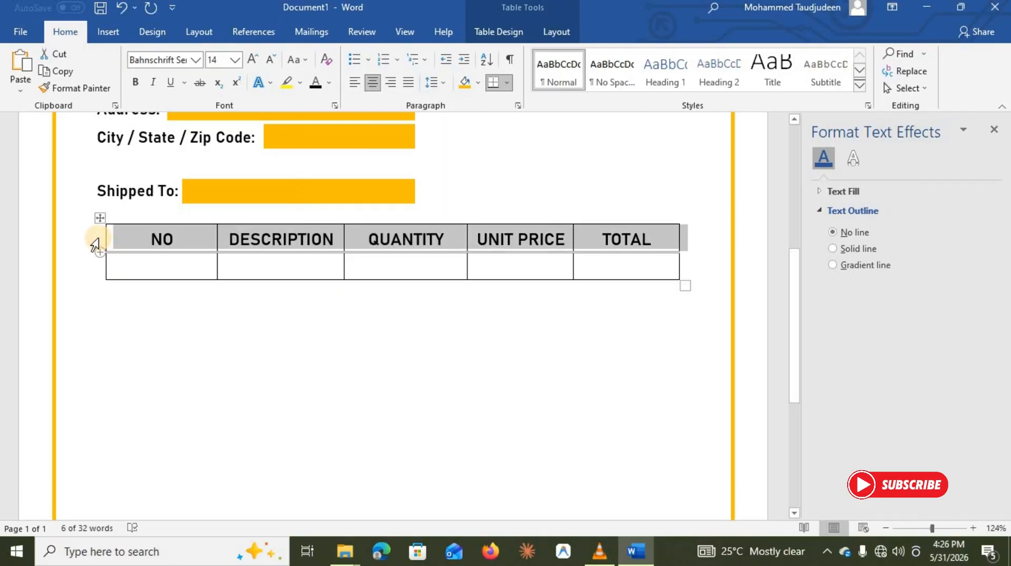
pyautogui.click(482, 29)
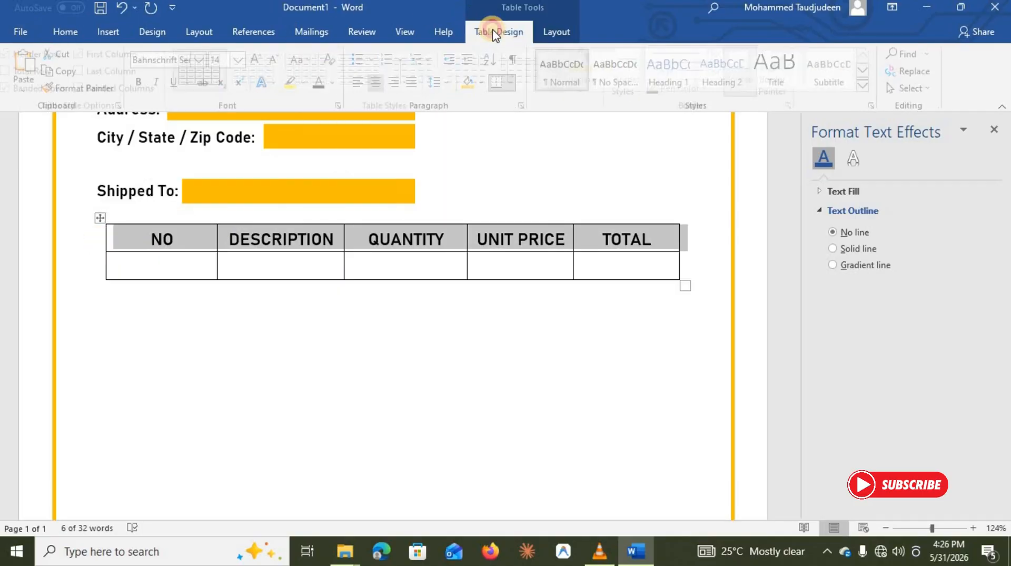
pyautogui.click(586, 80)
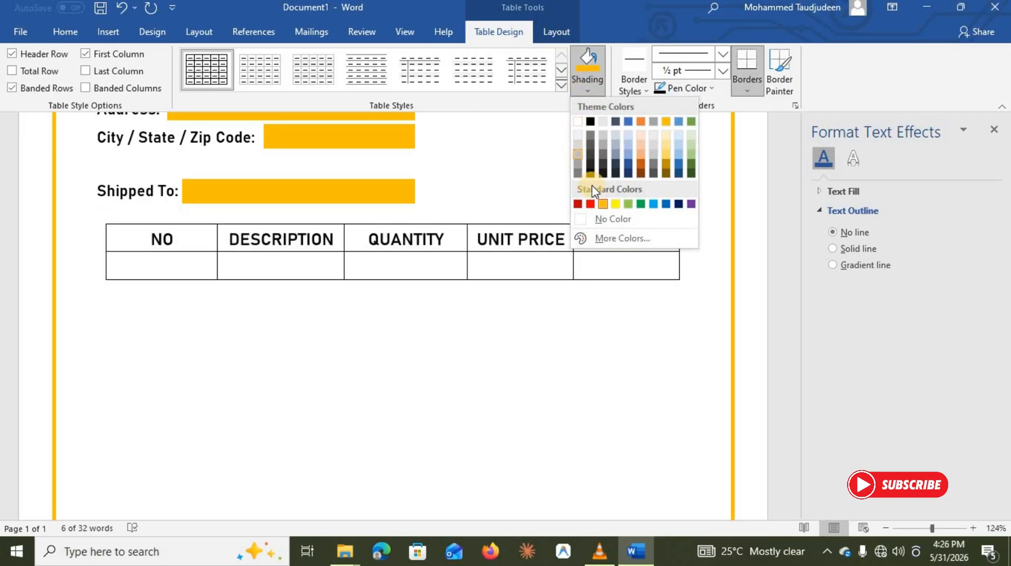
pyautogui.click(603, 204)
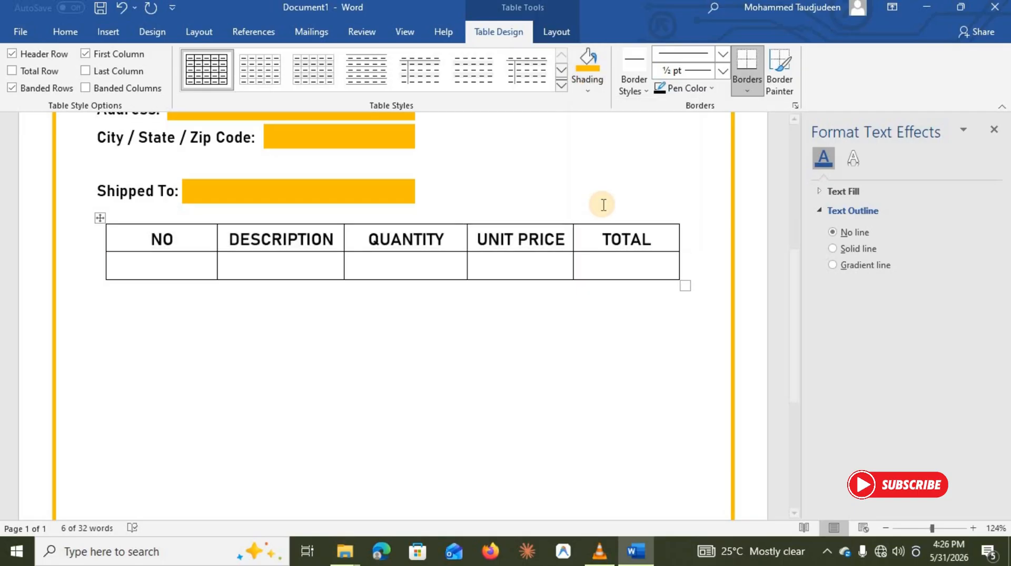
pyautogui.click(447, 294)
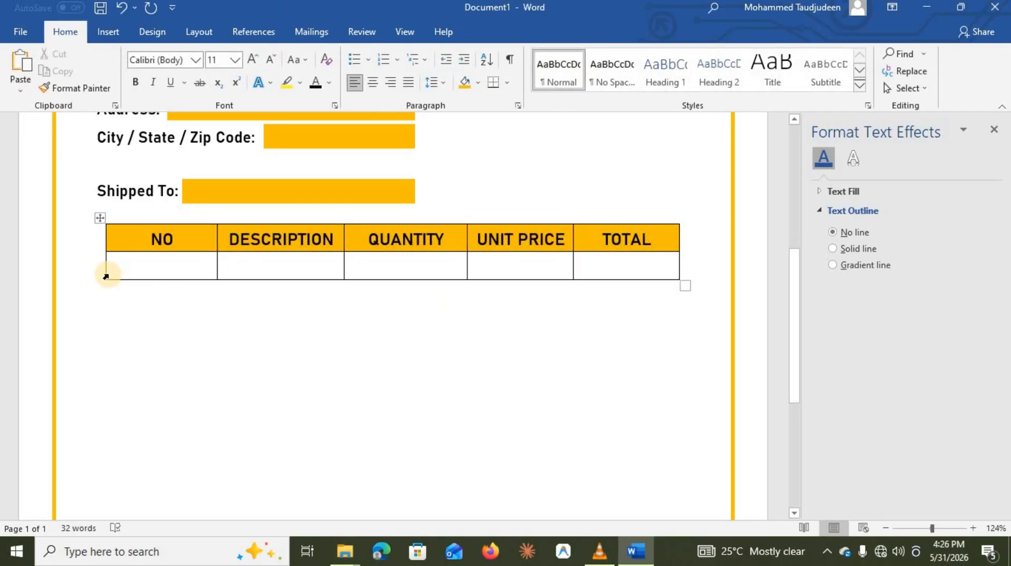
# Add seven blank rows to the table below its first empty row
pyautogui.moveTo(103, 287)
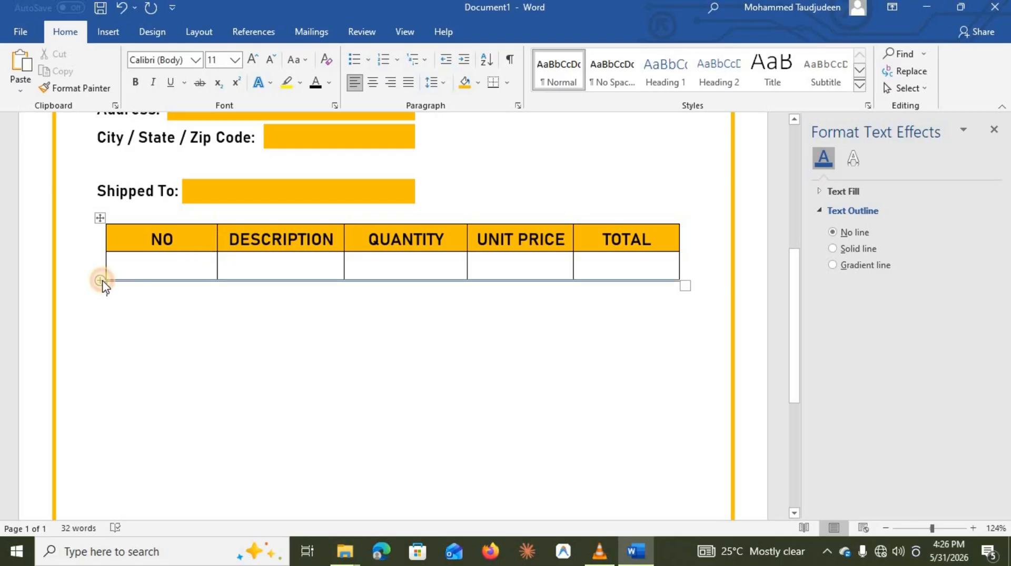
pyautogui.click(102, 284)
pyautogui.click(102, 285)
pyautogui.click(103, 285)
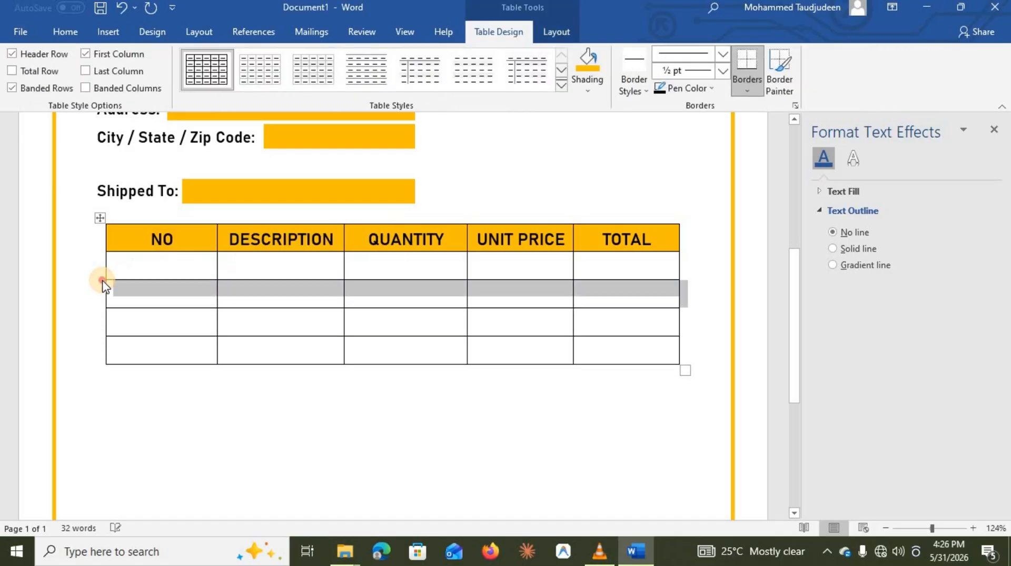
pyautogui.click(102, 280)
pyautogui.click(102, 280)
pyautogui.click(102, 280)
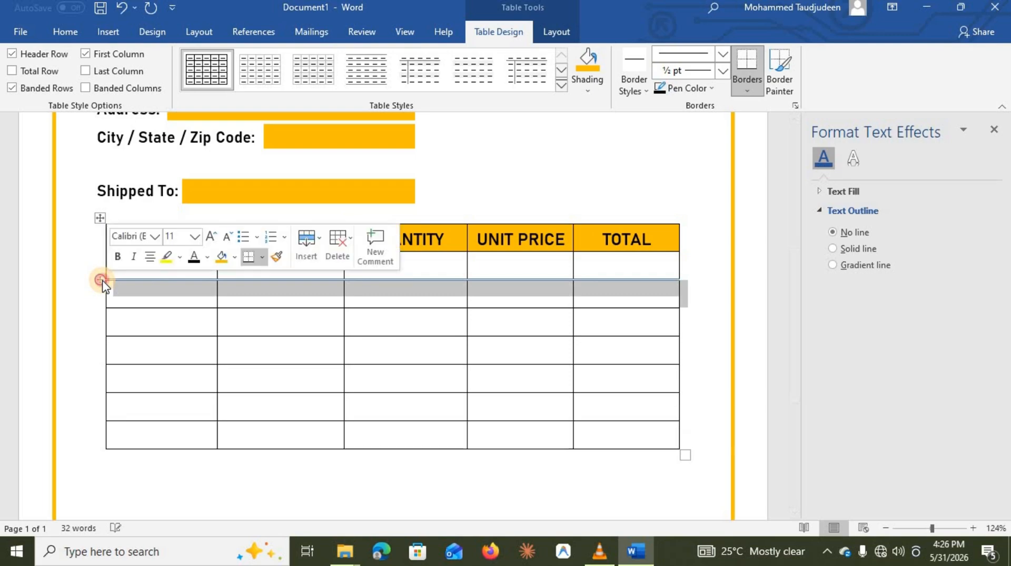
pyautogui.click(102, 280)
pyautogui.click(88, 257)
pyautogui.click(180, 302)
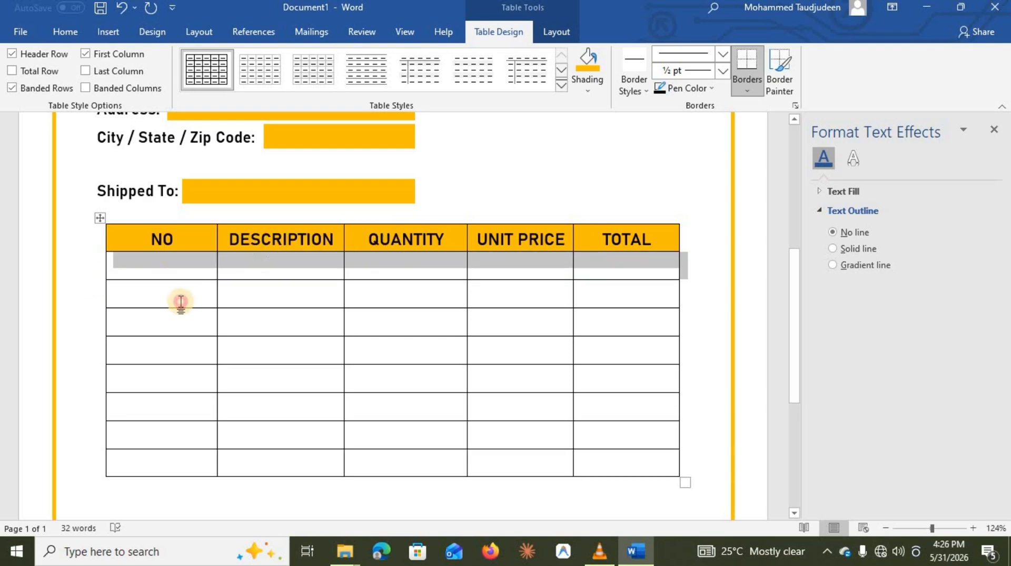
# Narrow the NO and QUANTITY columns to widen DESCRIPTION, and fit the UNIT PRICE column closely to its heading
pyautogui.moveTo(217, 258); pyautogui.dragTo(153, 259)
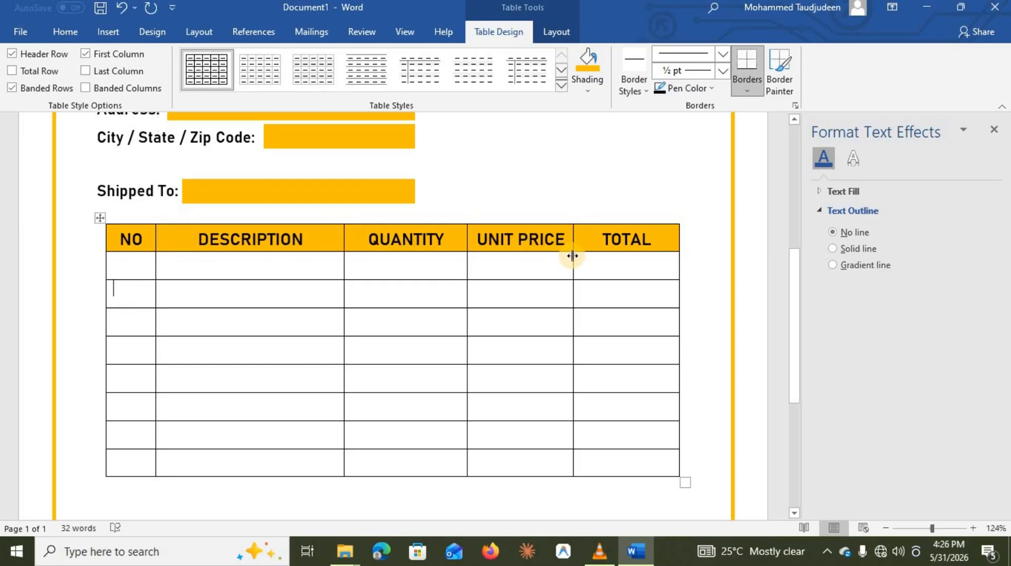
pyautogui.moveTo(572, 256); pyautogui.dragTo(581, 255)
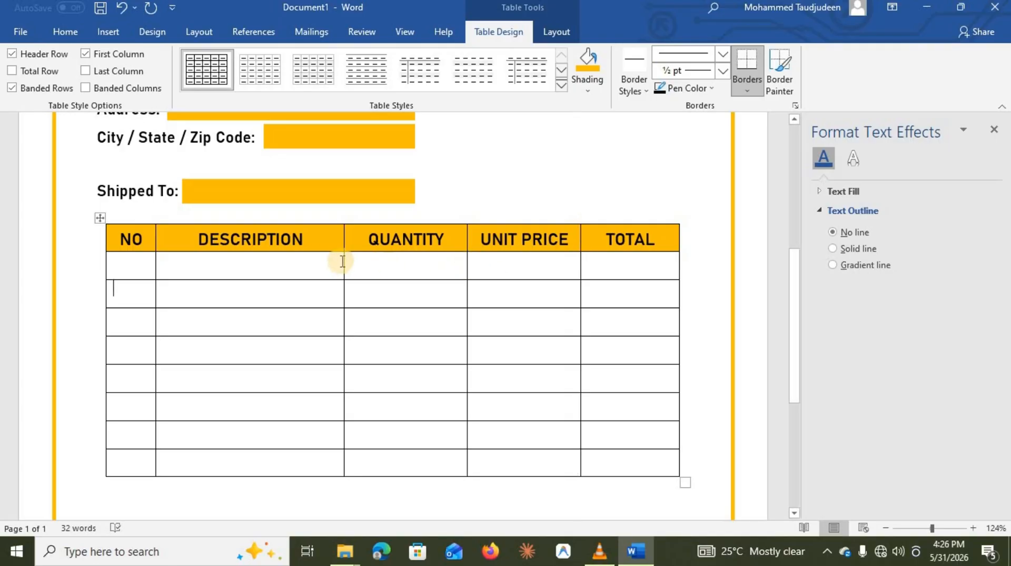
pyautogui.moveTo(344, 261); pyautogui.dragTo(369, 262)
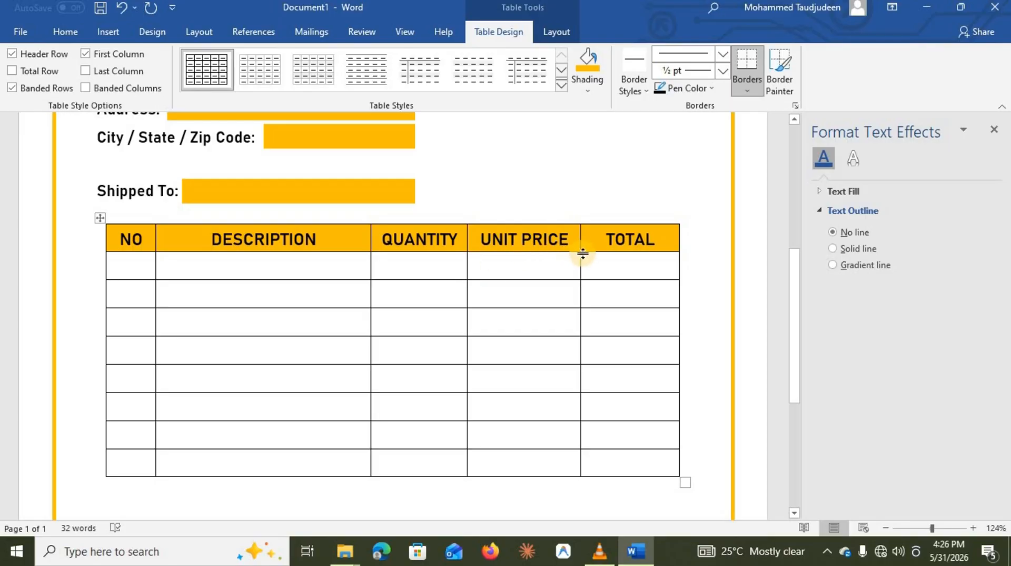
pyautogui.moveTo(579, 255); pyautogui.dragTo(570, 256)
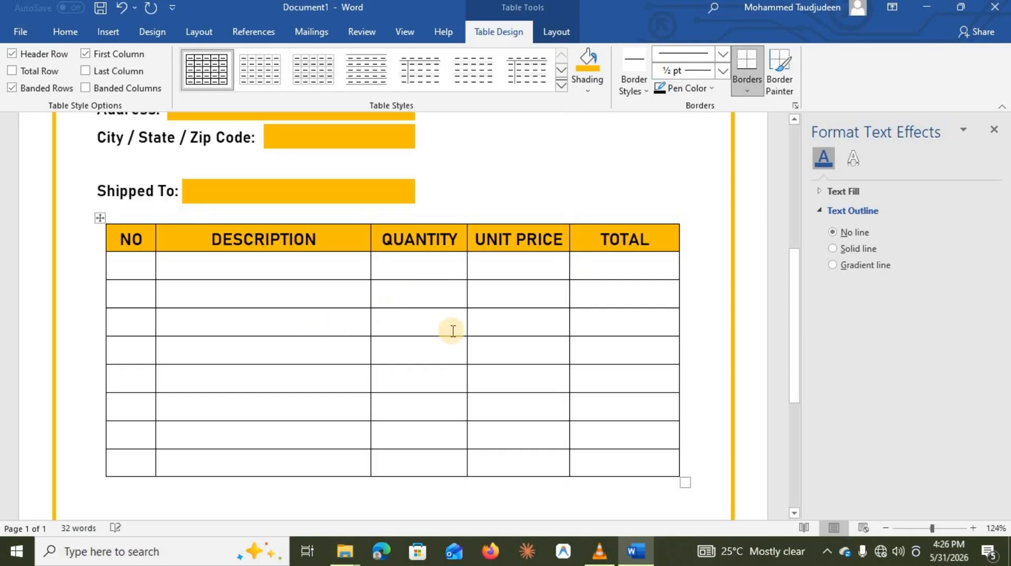
# Add five more blank rows at the end of the items table to fill the page further
pyautogui.click(918, 527)
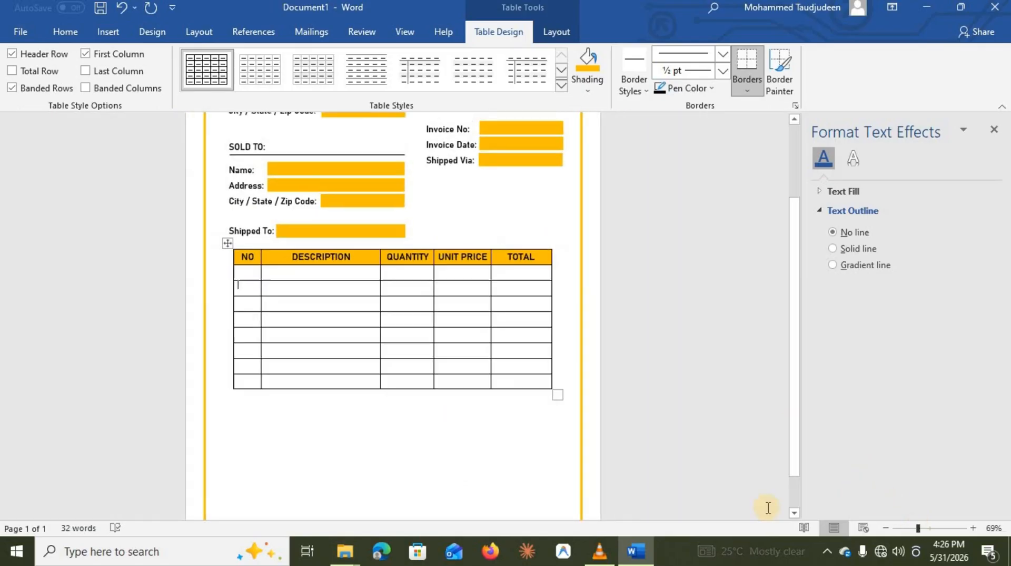
pyautogui.scroll(-2, 392, 407)
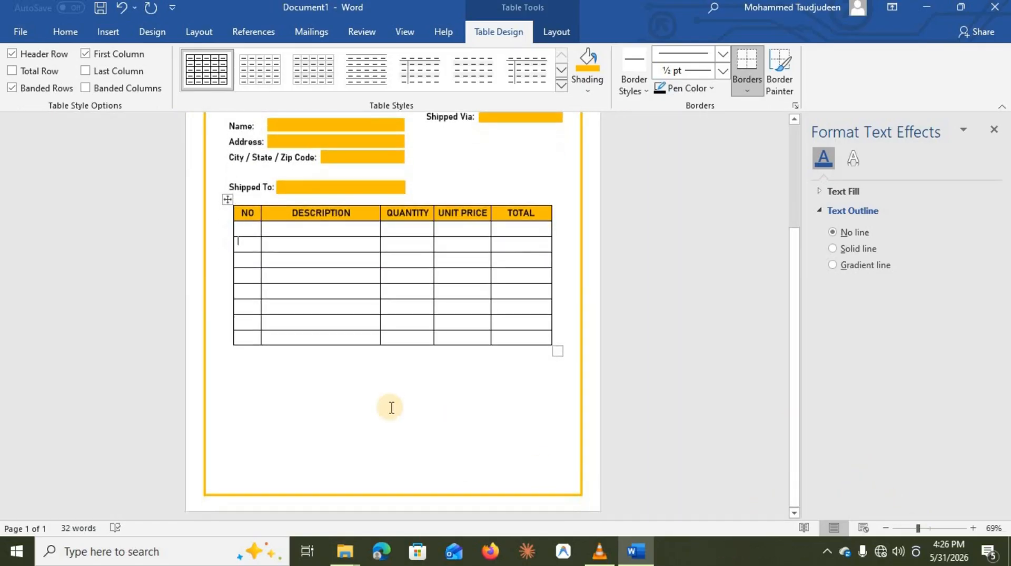
pyautogui.click(230, 347)
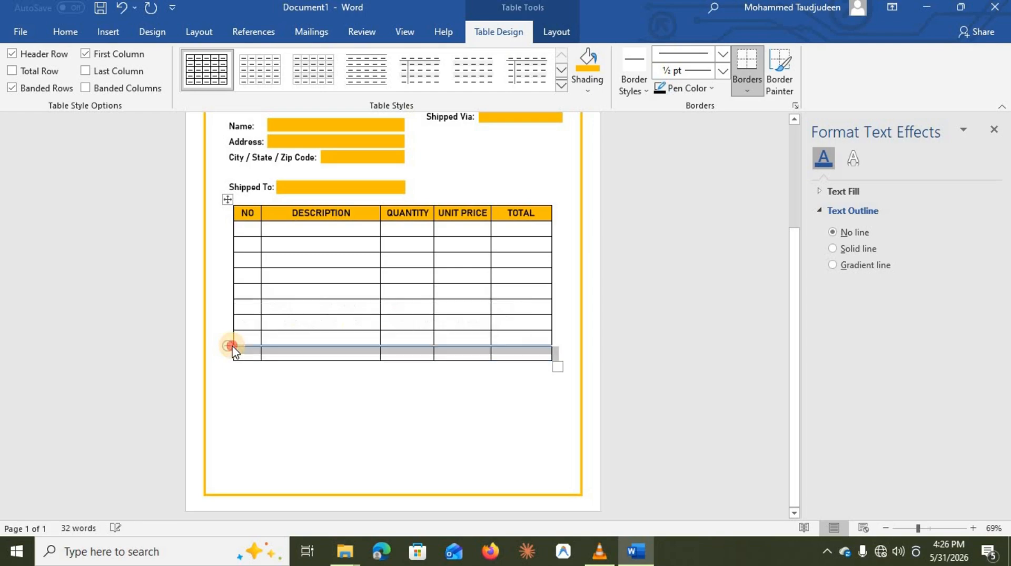
pyautogui.click(230, 347)
pyautogui.click(230, 346)
pyautogui.click(230, 347)
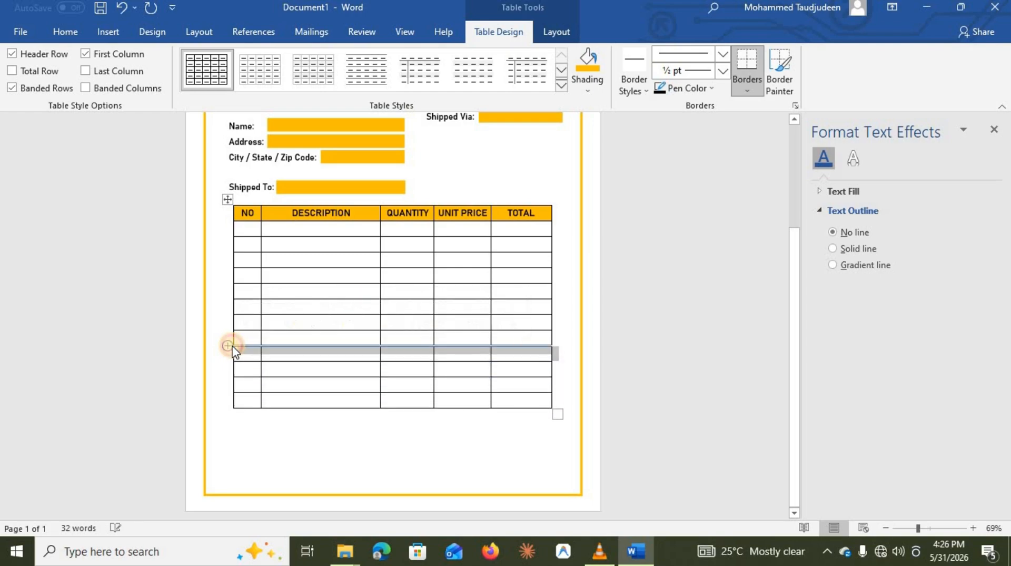
pyautogui.click(230, 347)
# Place a widened copy of the Shipped To: label below the table and change its text to "Thank you for doing business with us"
pyautogui.click(260, 191)
pyautogui.moveTo(260, 192); pyautogui.dragTo(360, 419)
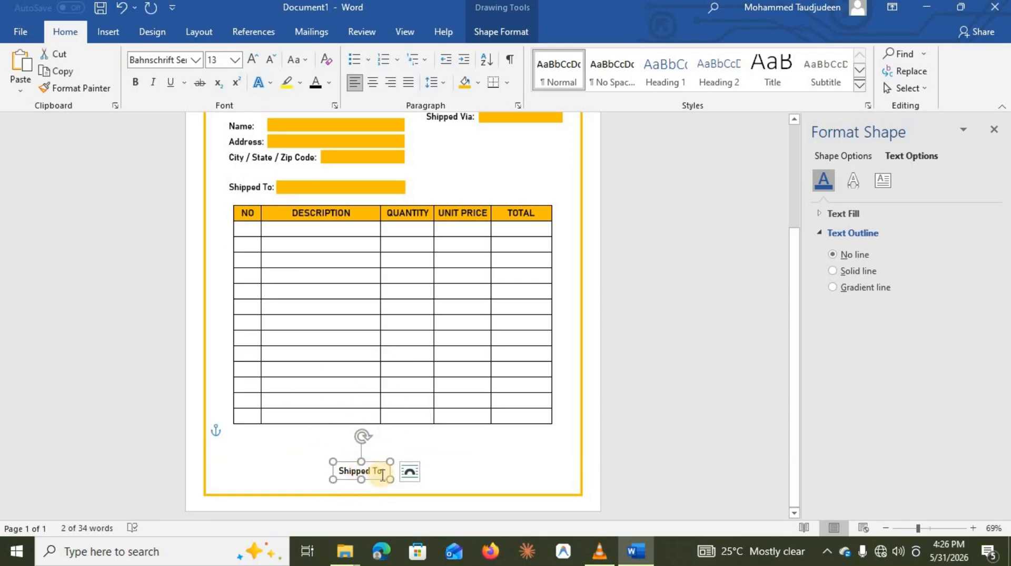
pyautogui.moveTo(390, 480); pyautogui.dragTo(471, 485)
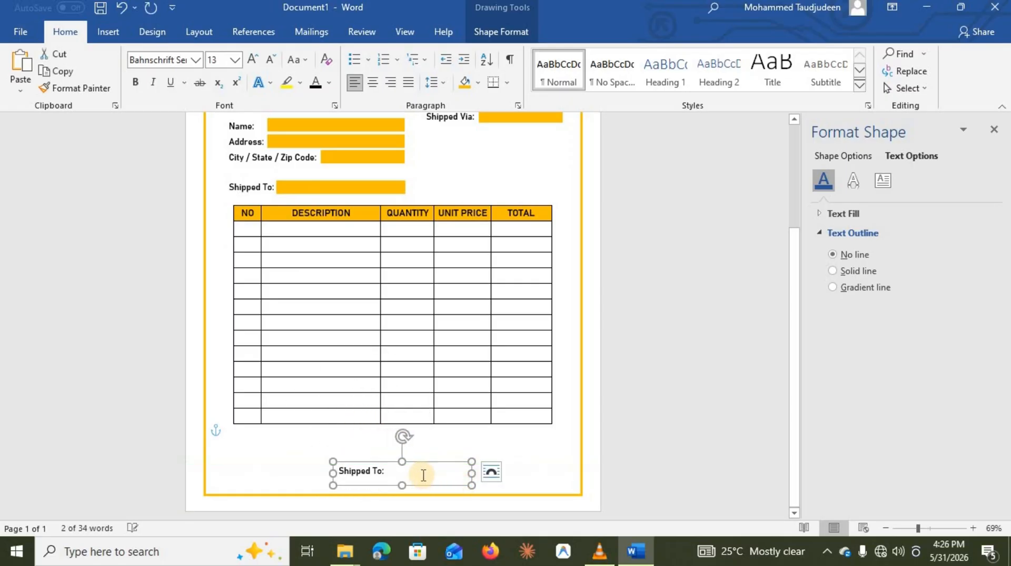
pyautogui.tripleClick(423, 474)
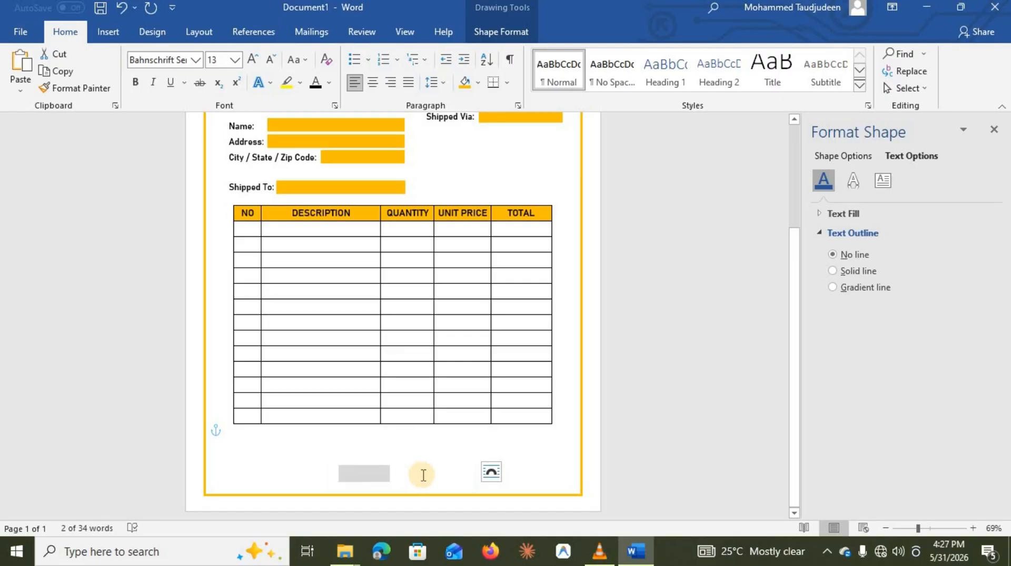
pyautogui.write('Thank you for doing business')
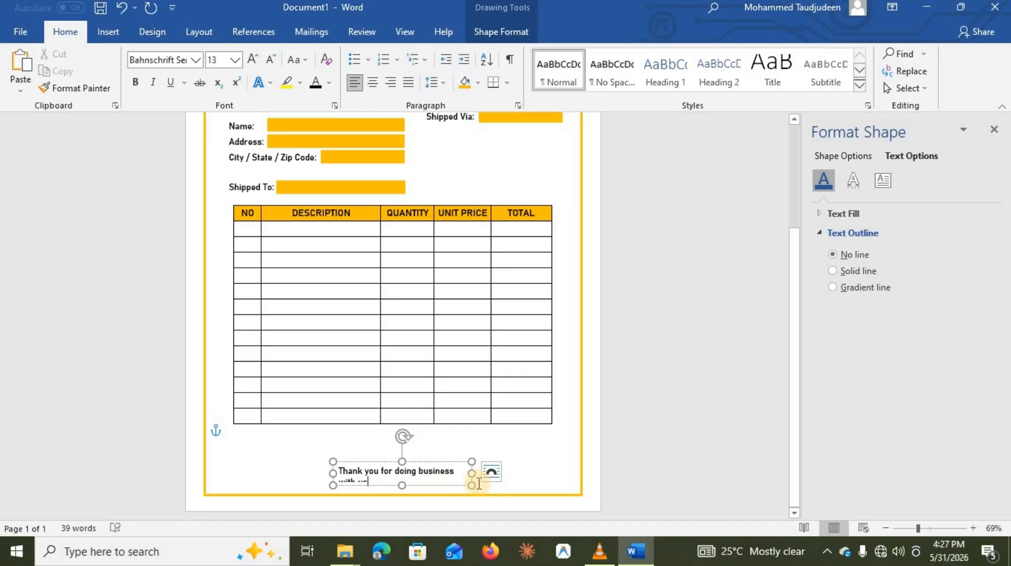
# Format the whole thank-you line in Calibri (Body) and italicize it
pyautogui.hotkey('ctrl', 'a')
pyautogui.click(195, 60)
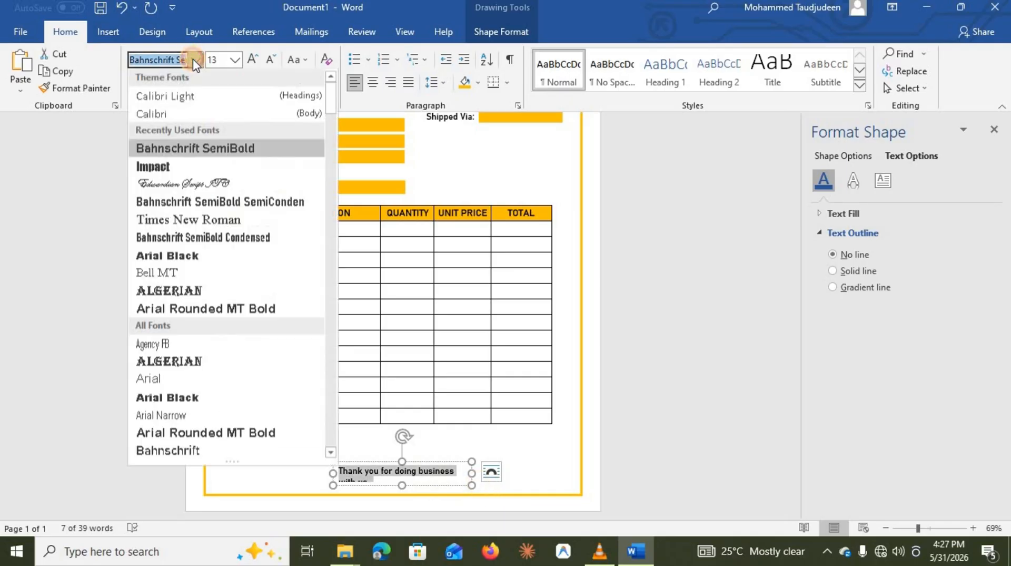
pyautogui.click(182, 114)
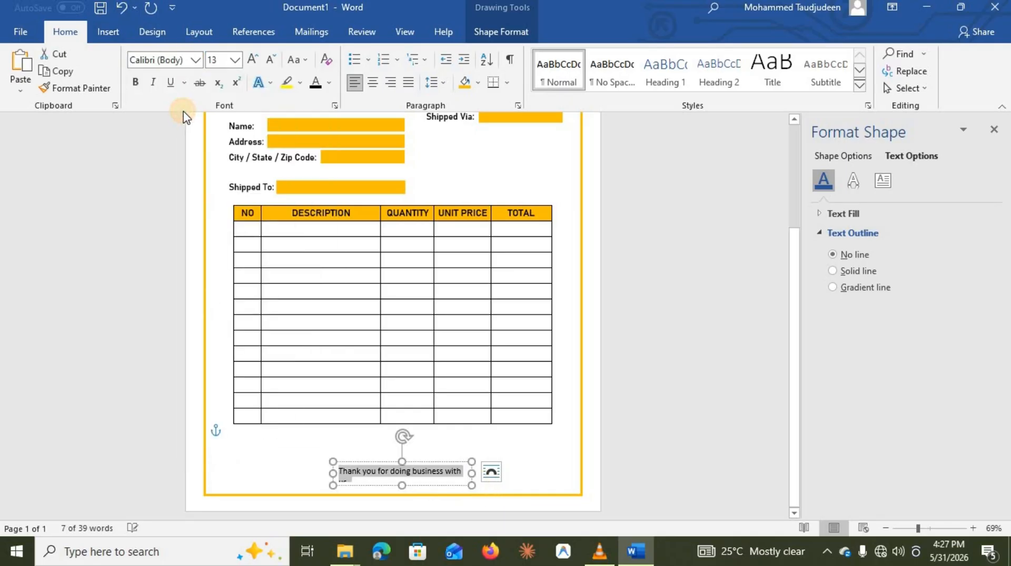
pyautogui.click(151, 83)
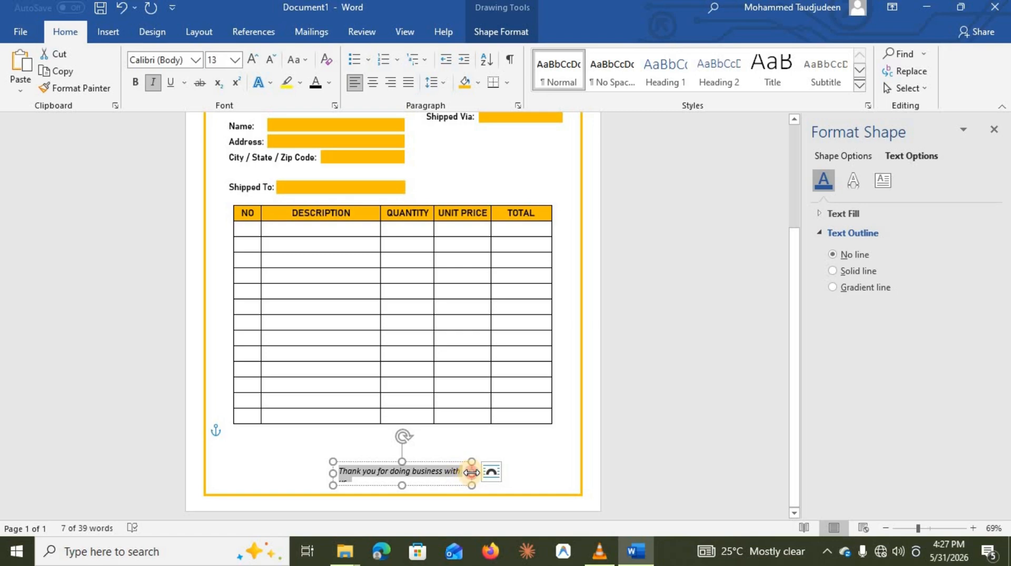
# Widen the thank-you text box to fit its sentence on one line, centre it just below the table, and reduce its height slightly
pyautogui.moveTo(471, 472); pyautogui.dragTo(435, 456)
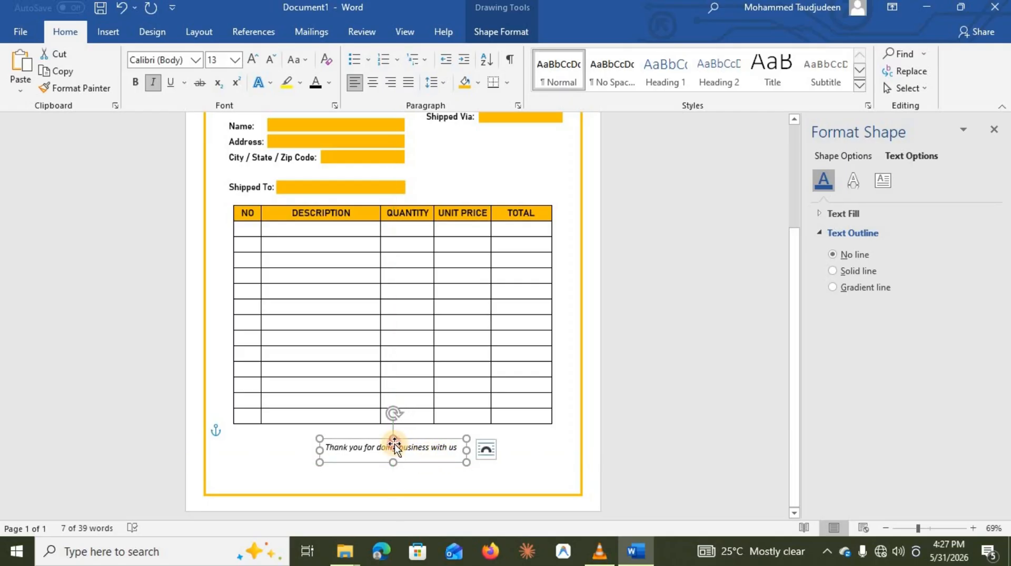
pyautogui.moveTo(394, 438); pyautogui.dragTo(394, 446)
pyautogui.click(490, 452)
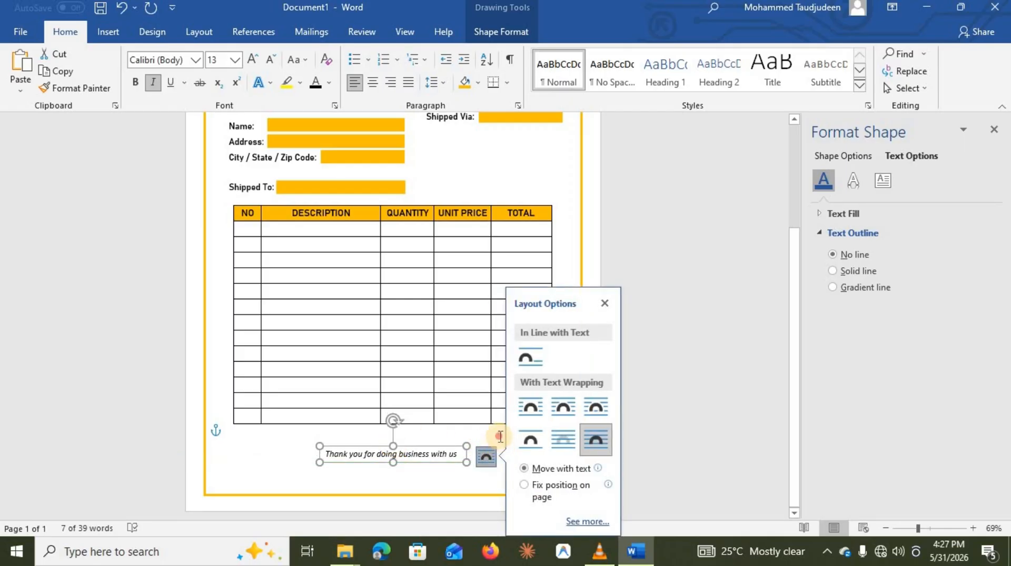
pyautogui.click(499, 437)
pyautogui.scroll(5, 499, 437)
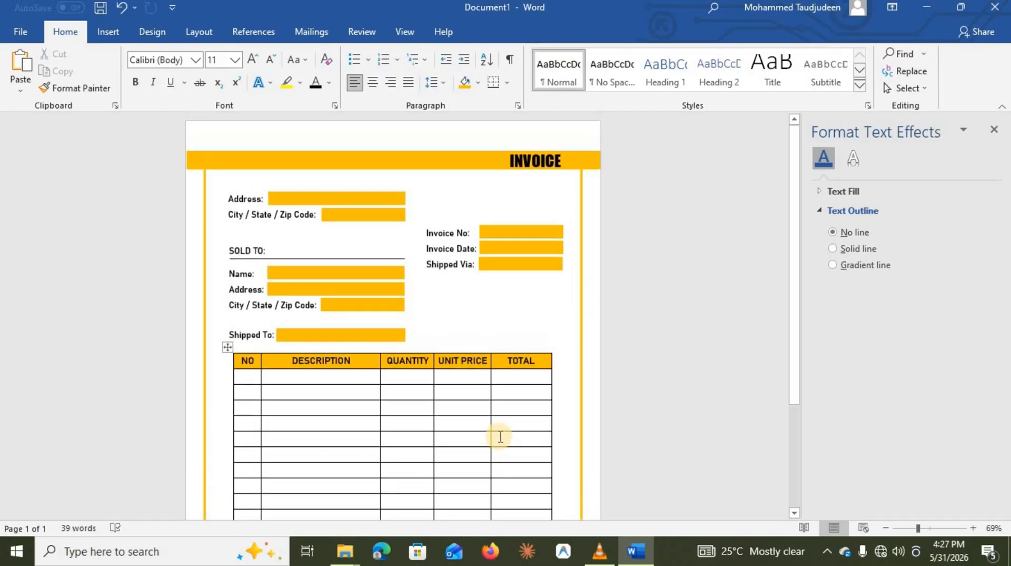
pyautogui.scroll(-1, 500, 437)
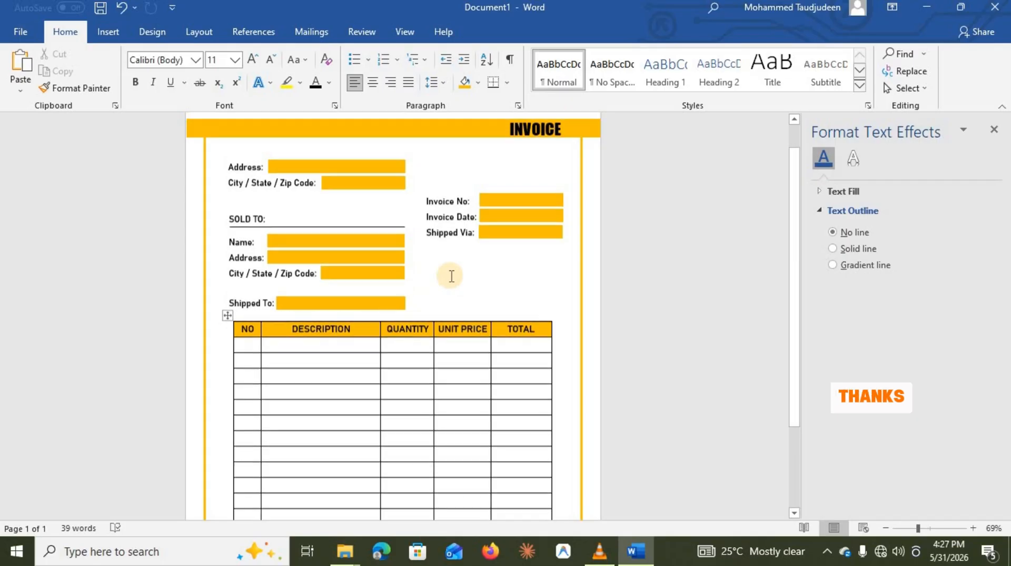
pyautogui.scroll(-5, 445, 277)
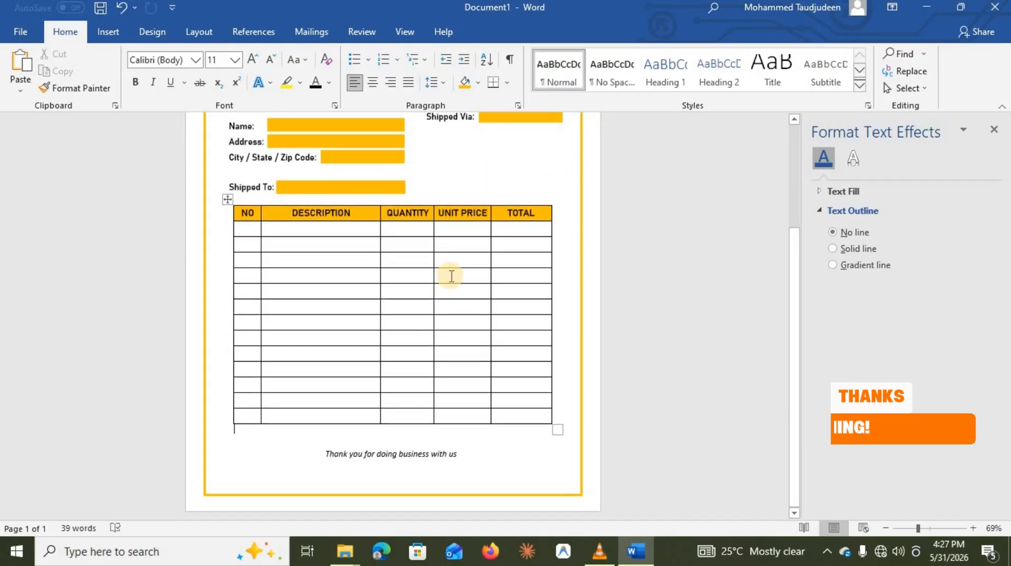
pyautogui.scroll(7, 451, 275)
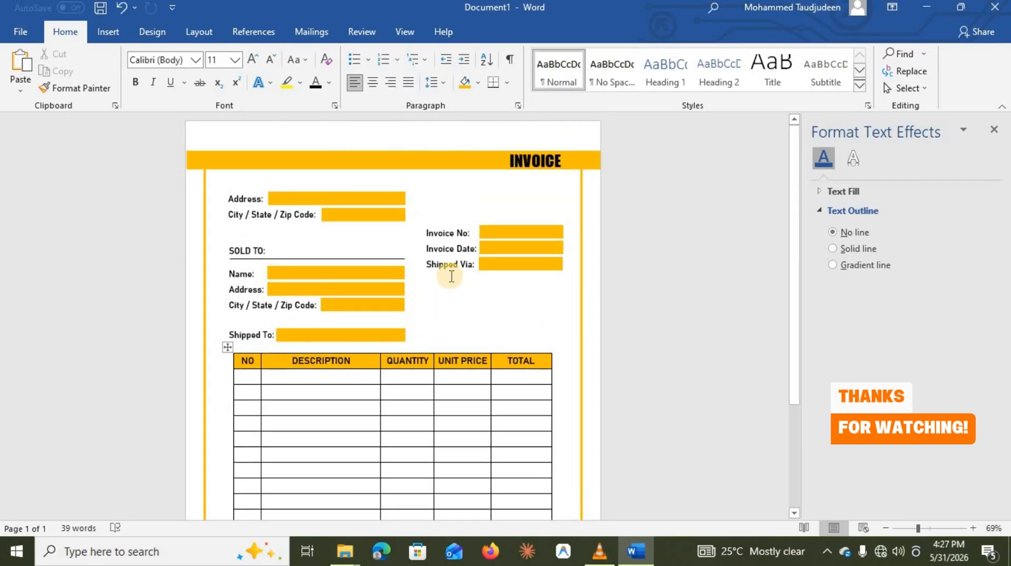